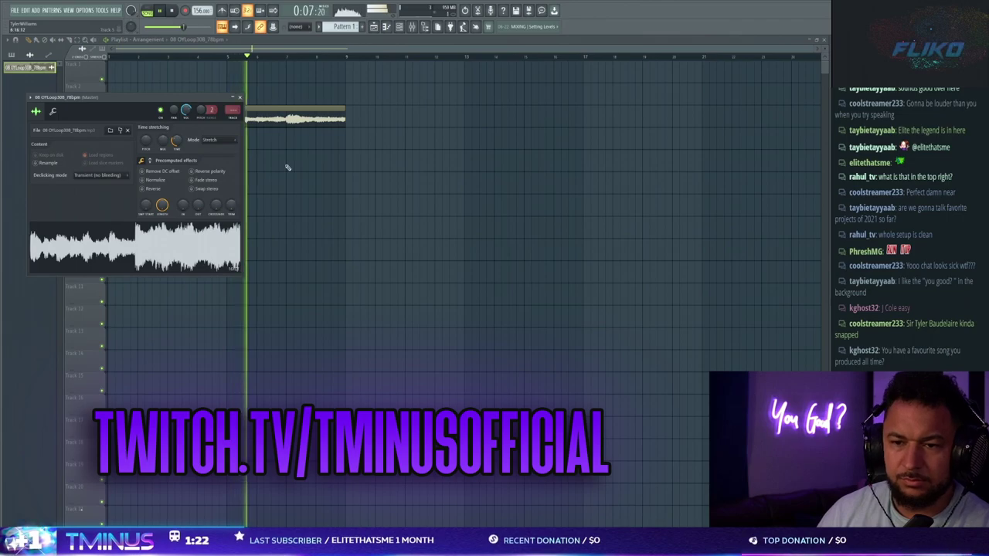
# Step: Set the 808 sample's root note to E3 and draw two long consecutive notes from bar 1 in its piano roll
pyautogui.press('Escape')
pyautogui.doubleClick(452, 42)
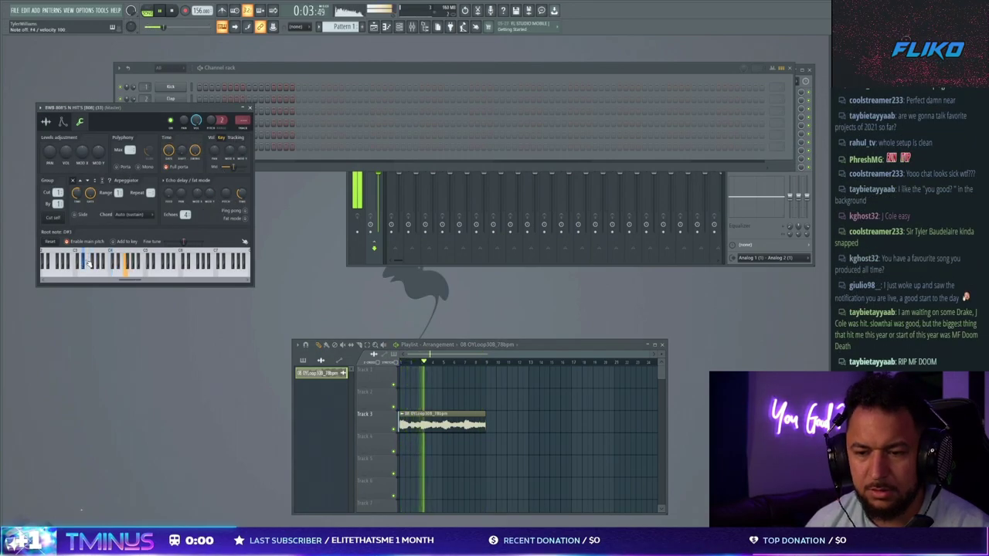
pyautogui.rightClick(87, 263)
pyautogui.press('F7')
pyautogui.click(38, 223)
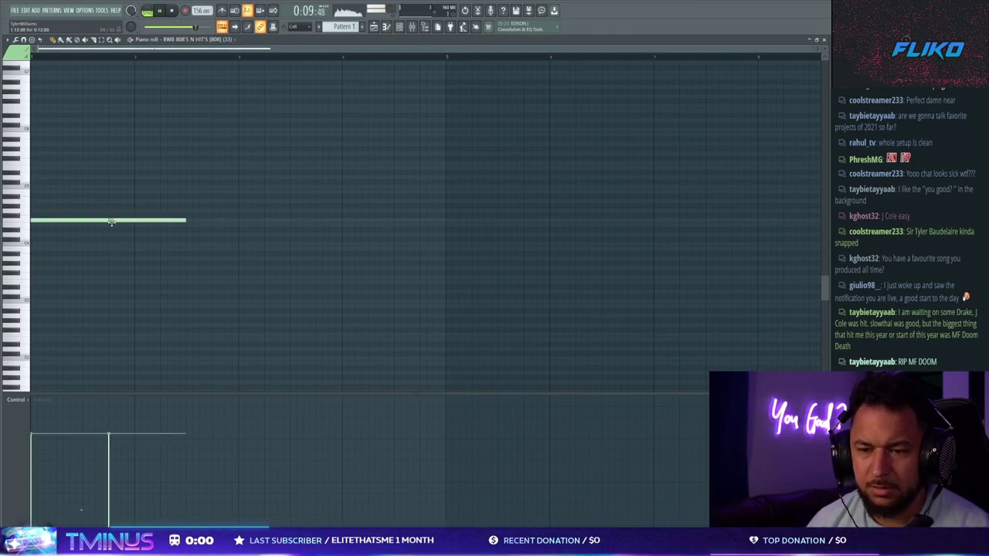
# Step: Place Pattern 1 clips on Track 2 of the playlist at bars 1 and 5, above the audio loop
pyautogui.click(367, 27)
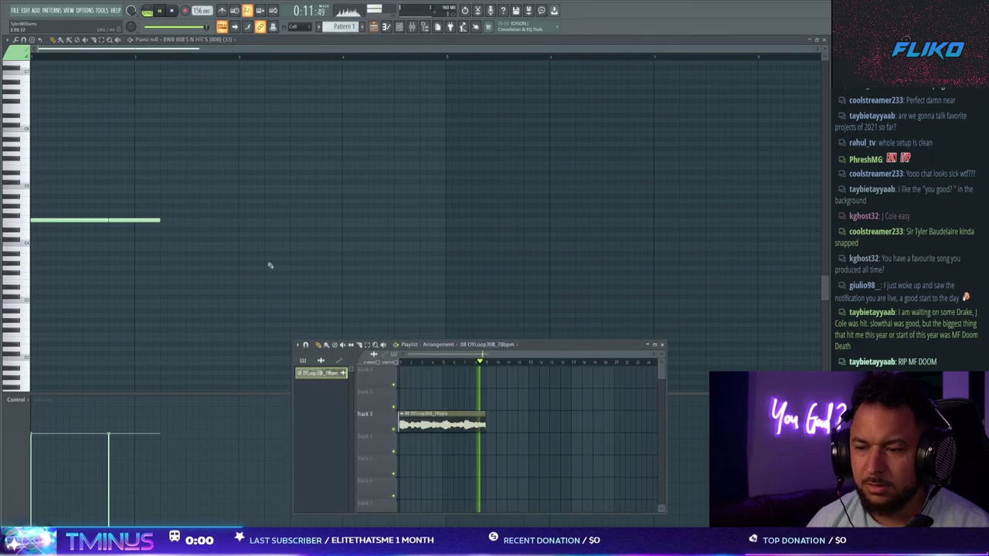
pyautogui.click(341, 28)
pyautogui.click(405, 402)
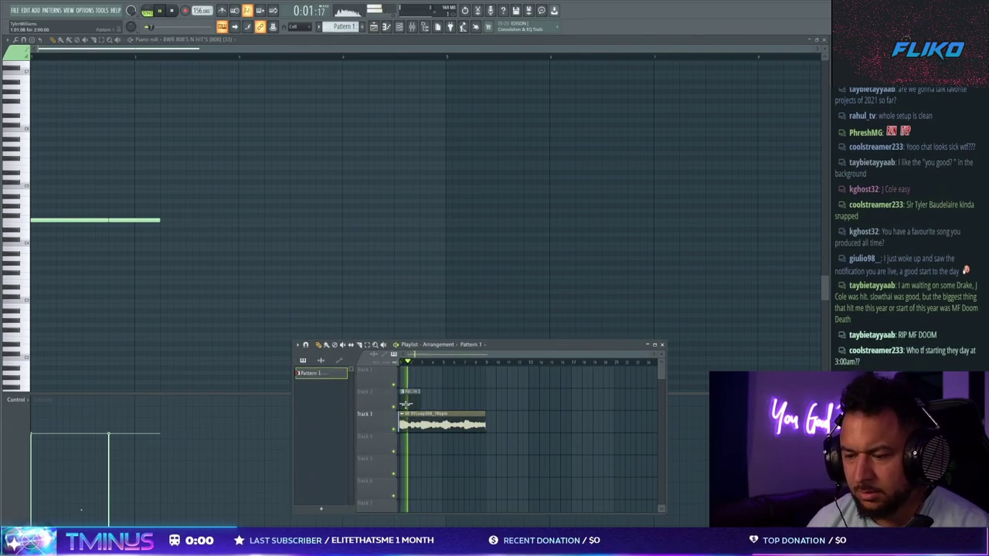
pyautogui.click(442, 404)
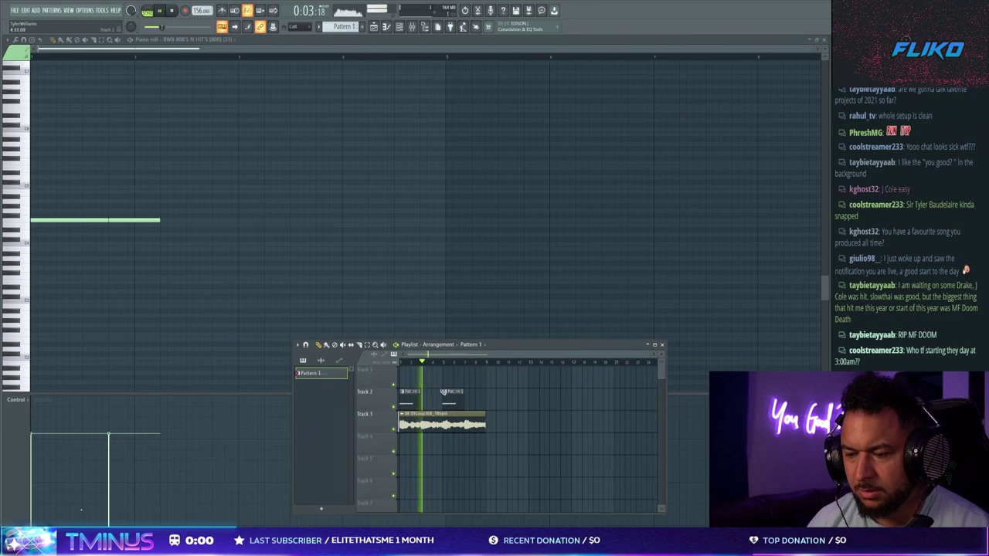
# Step: Extend the 808 line to eight bars by repeating its notes, with bars 3–4 and 7–8 one semitone lower
pyautogui.press('F5')
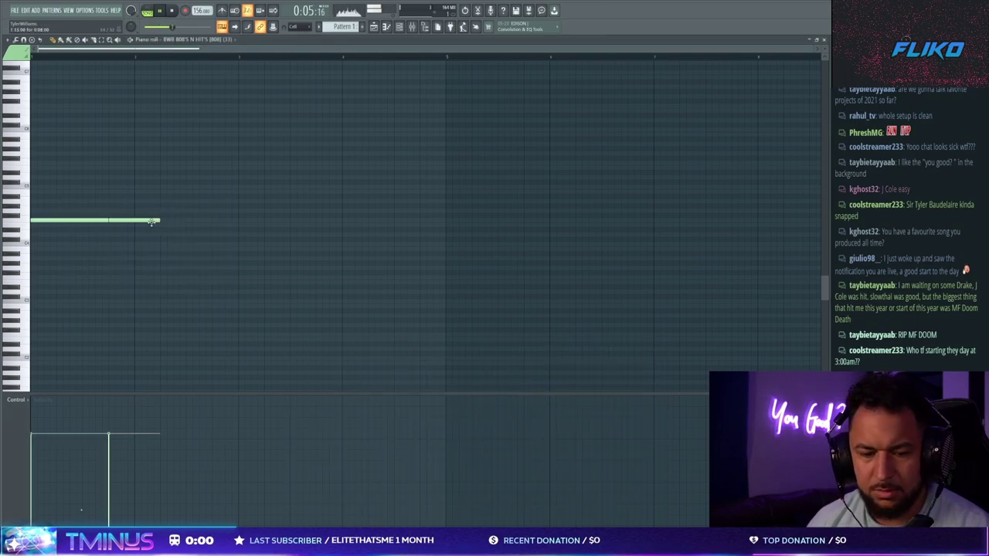
pyautogui.moveTo(246, 223)
pyautogui.mouseDown()
pyautogui.moveTo(199, 220)
pyautogui.moveTo(241, 223)
pyautogui.mouseUp()
pyautogui.hotkey('ctrl', 'a')
pyautogui.moveTo(53, 221); pyautogui.dragTo(258, 225)
pyautogui.moveTo(522, 293); pyautogui.dragTo(458, 219)
# Step: Transpose all notes of the 808 line down one octave
pyautogui.press('F7')
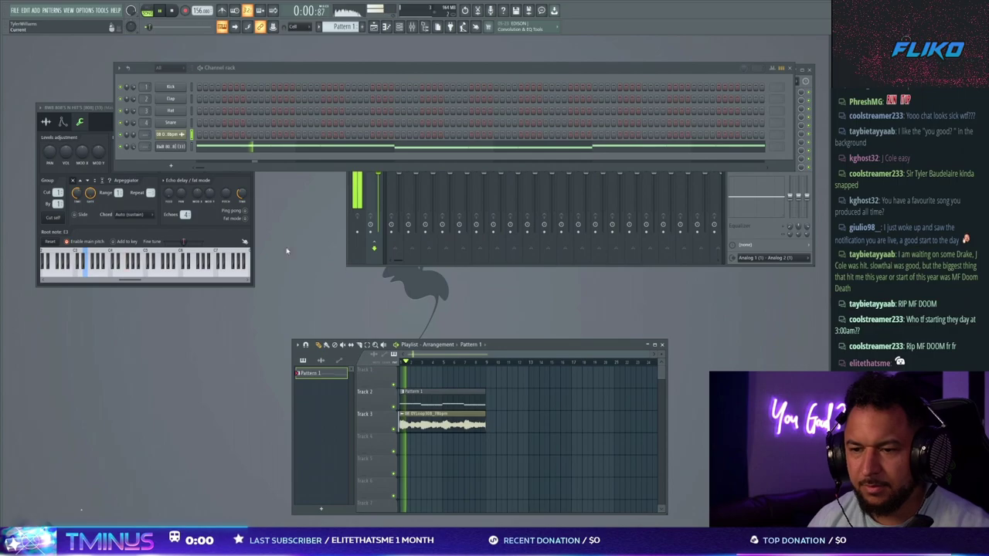
pyautogui.click(221, 146)
pyautogui.scroll(-4, 187, 261)
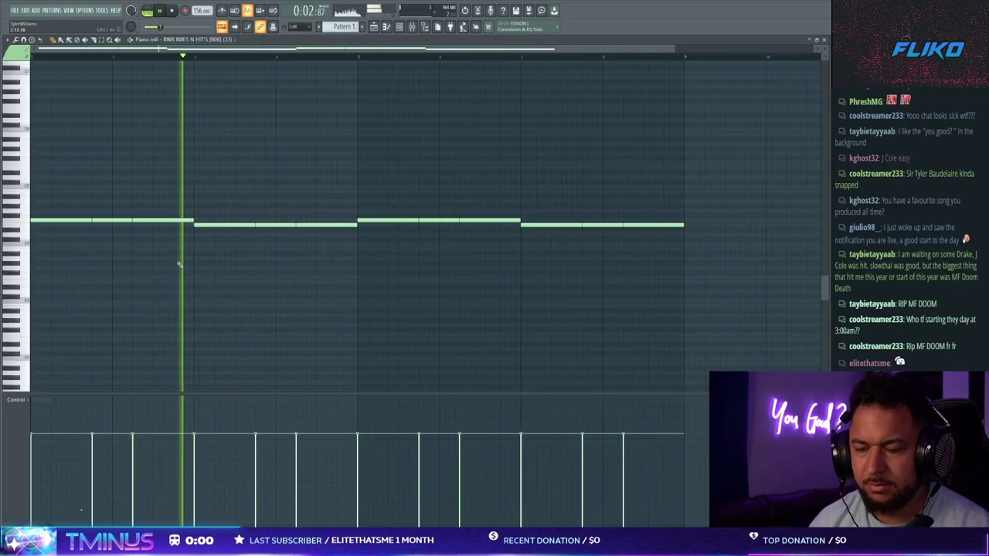
pyautogui.hotkey('ctrl', 'a')
pyautogui.hotkey('ctrl', 'Down')
pyautogui.press('F7')
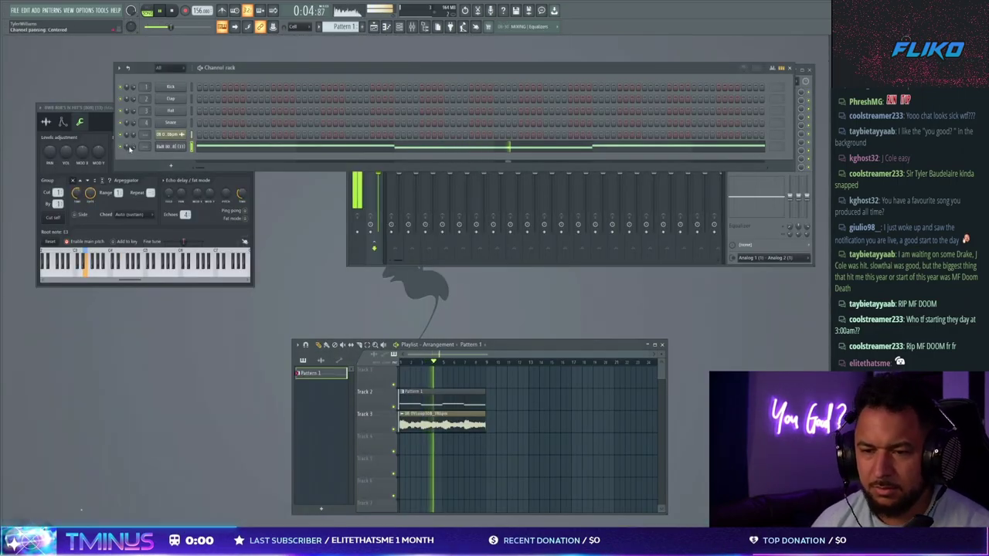
# Step: Add short higher notes at the ends of bars 4 and 6 of the 808 line, shortening the notes before them
pyautogui.press('F7')
pyautogui.moveTo(351, 282); pyautogui.dragTo(325, 268)
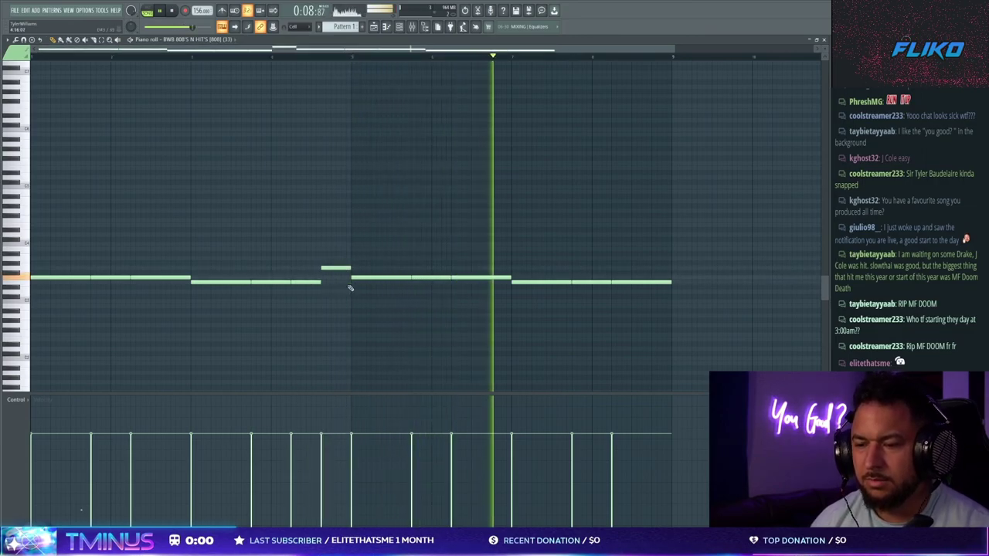
pyautogui.moveTo(509, 278)
pyautogui.mouseDown()
pyautogui.moveTo(478, 280)
pyautogui.moveTo(503, 267)
pyautogui.mouseUp()
# Step: Turn the closing note of bar 8 in the 808 line into three short notes descending in pitch
pyautogui.moveTo(624, 282); pyautogui.dragTo(660, 244)
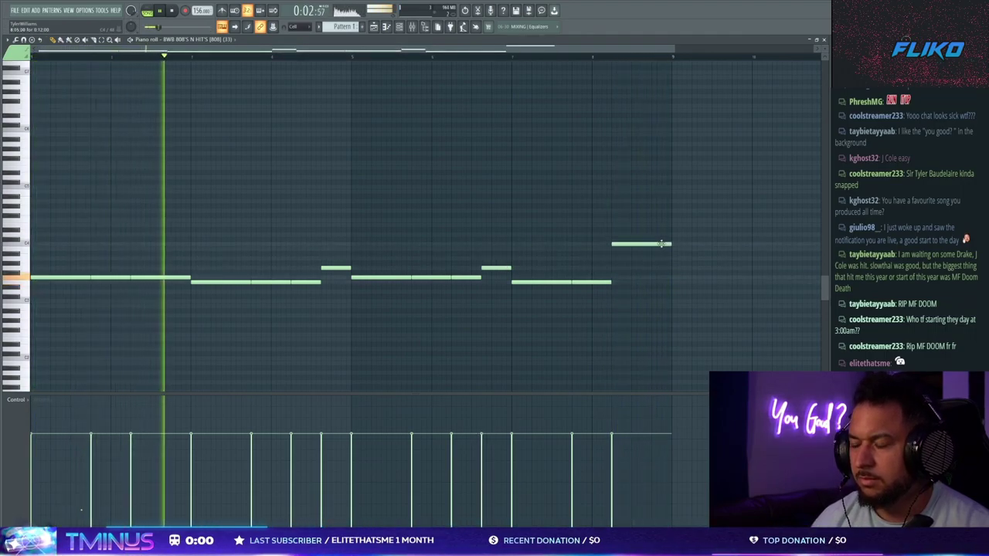
pyautogui.moveTo(661, 244); pyautogui.dragTo(622, 259)
pyautogui.click(640, 268)
pyautogui.click(661, 277)
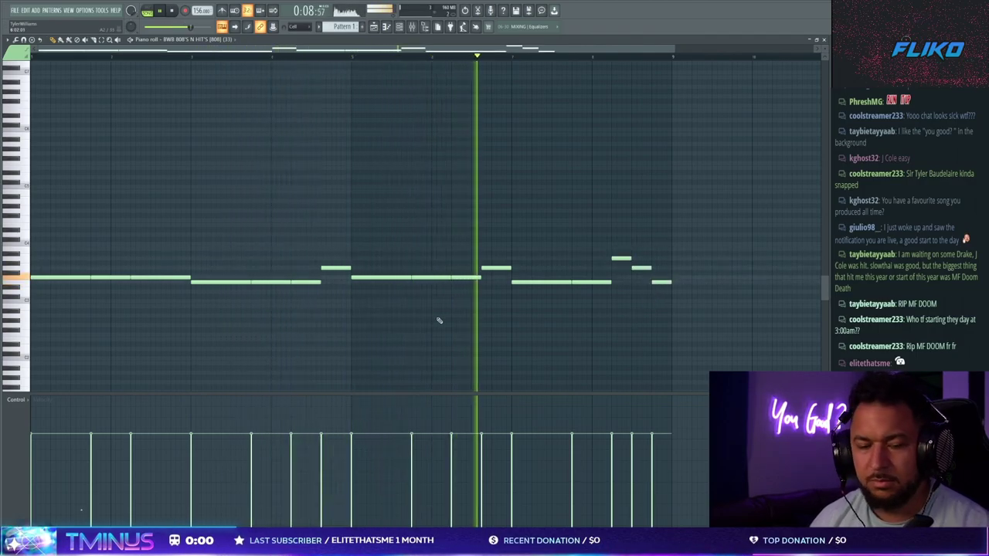
# Step: Add the BWB KONTAKT (196) sample as a new channel and fill every second step with a hit
pyautogui.press('F7')
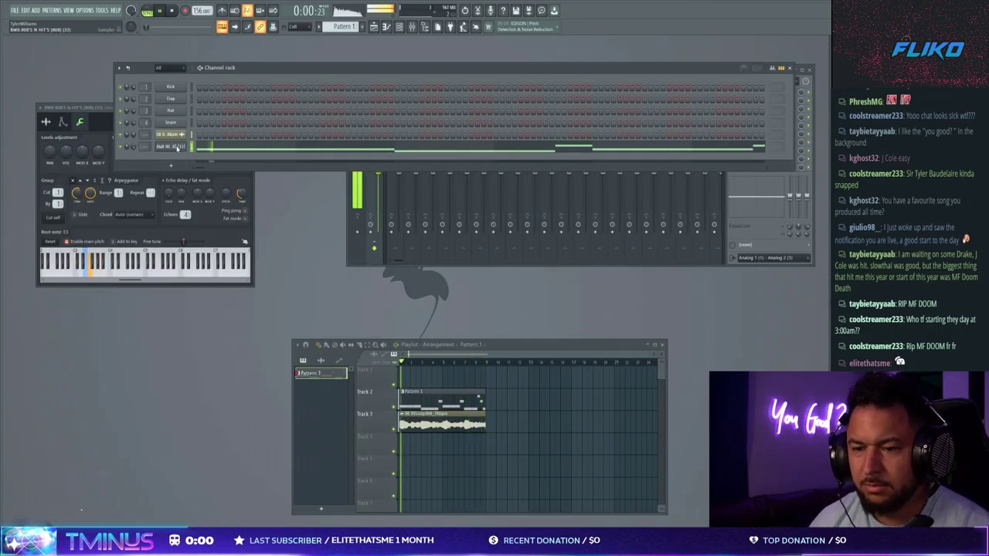
pyautogui.click(172, 147)
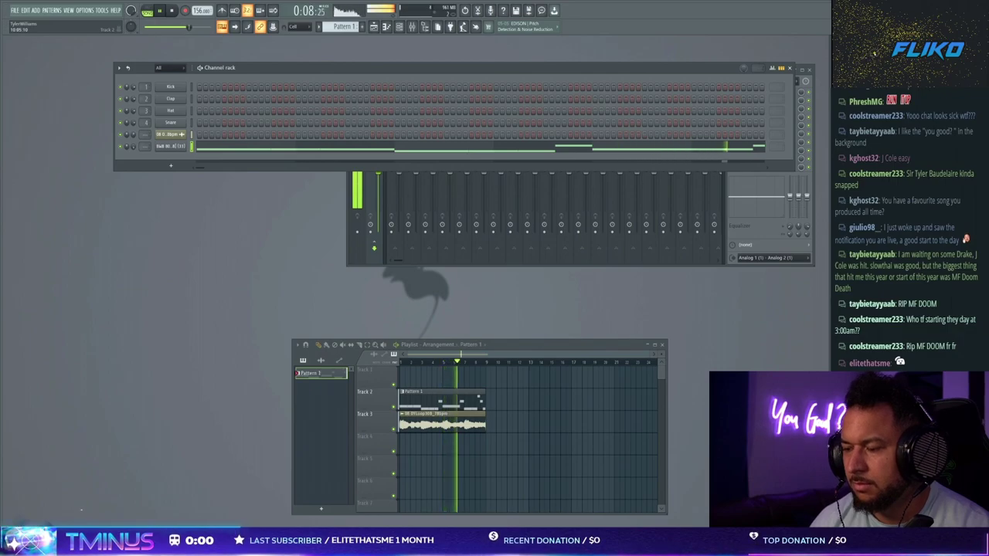
pyautogui.moveTo(2, 159); pyautogui.dragTo(181, 159)
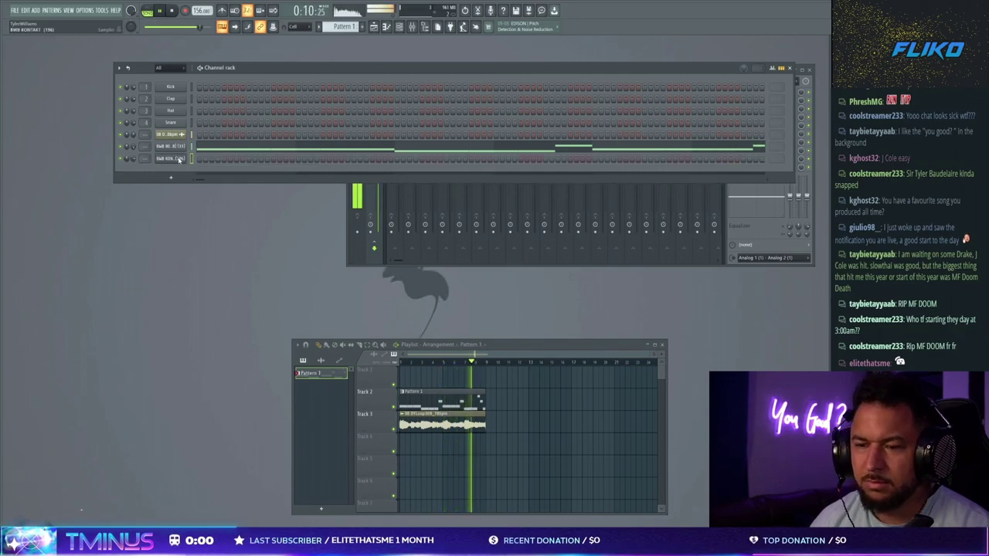
pyautogui.press('F7')
pyautogui.press('F7')
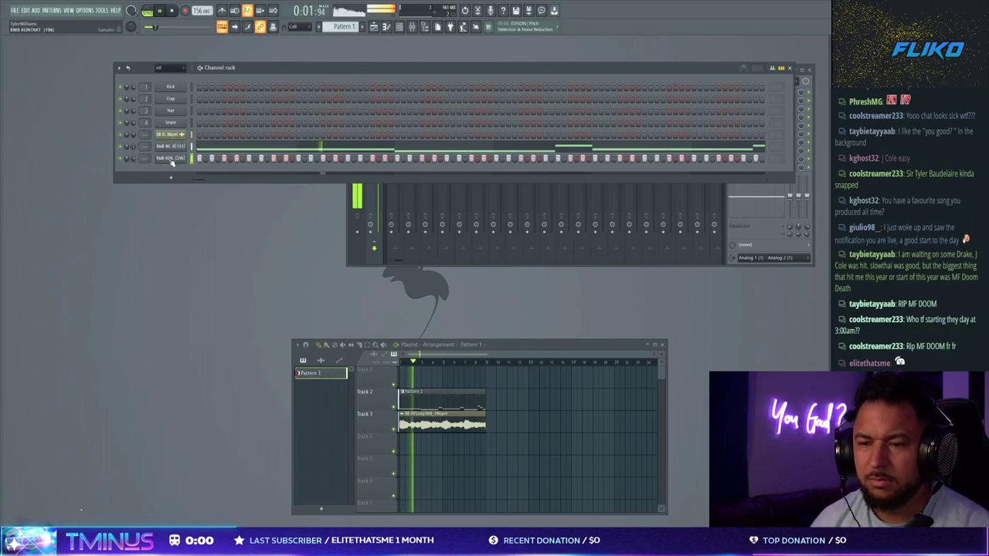
# Step: Add a fast roll with 1/3-step snapping in bar 1 of the BWB KONTAKT notes, stepping down in pitch
pyautogui.click(168, 162)
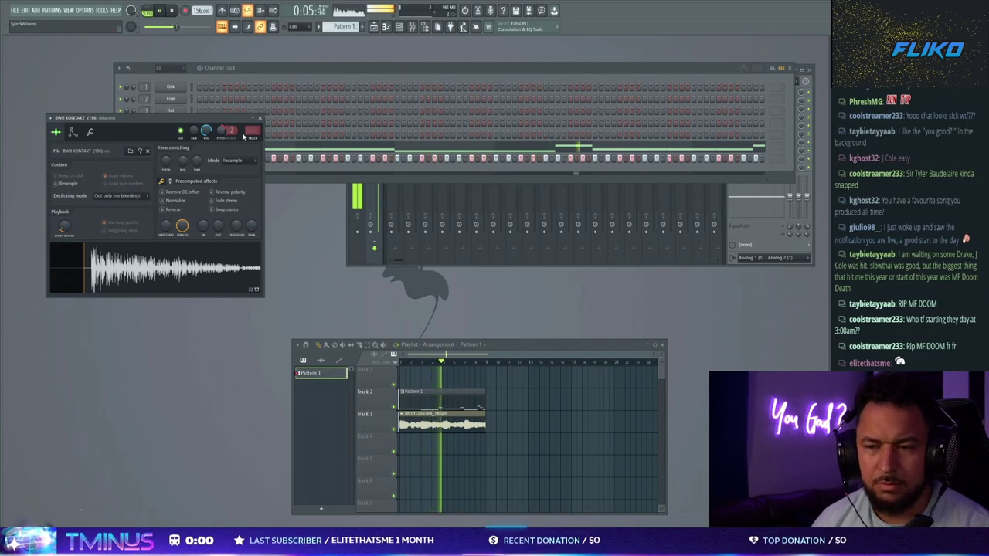
pyautogui.click(270, 69)
pyautogui.rightClick(178, 160)
pyautogui.click(190, 162)
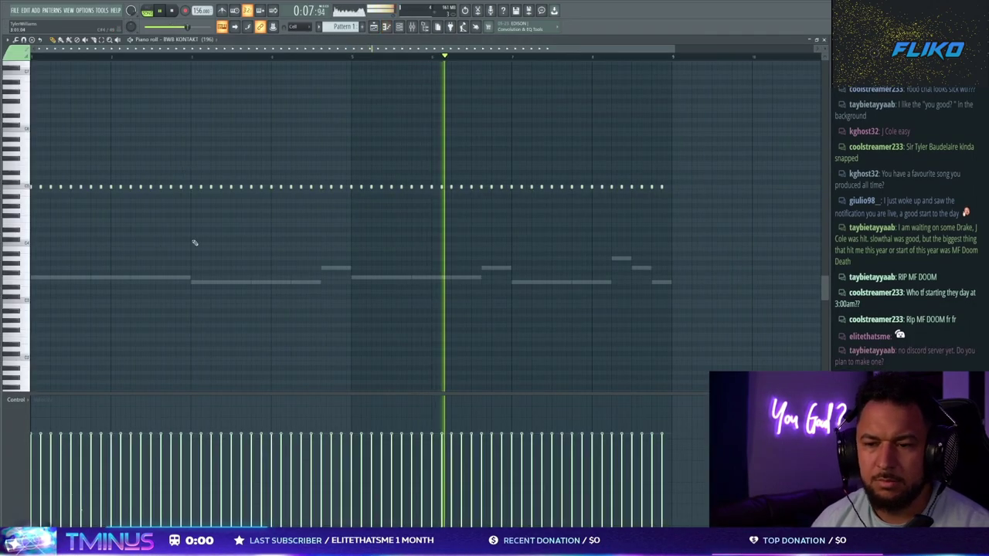
pyautogui.moveTo(674, 49); pyautogui.dragTo(185, 160)
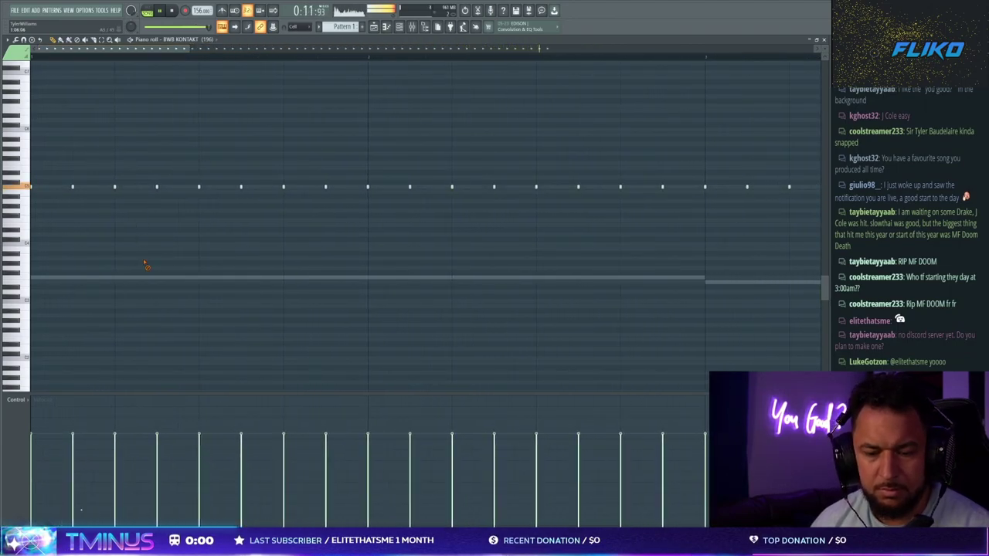
pyautogui.scroll(-4, 155, 234)
pyautogui.scroll(-1, 251, 129)
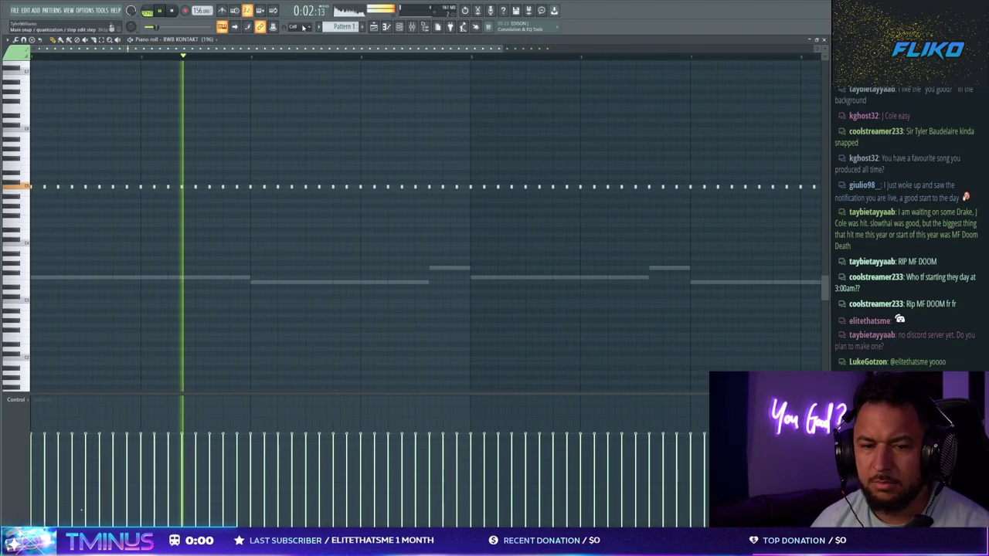
pyautogui.click(63, 187)
pyautogui.click(68, 187)
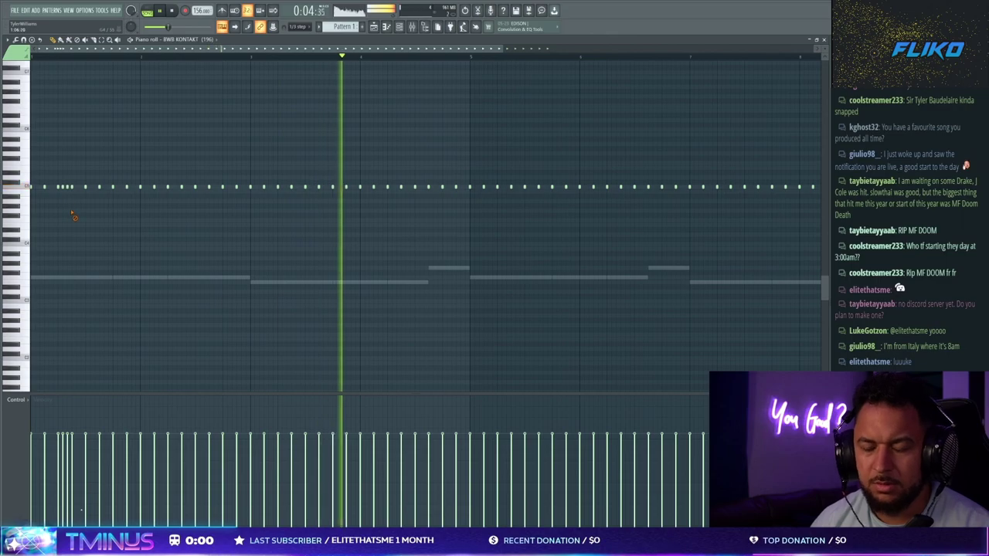
pyautogui.moveTo(67, 187); pyautogui.dragTo(71, 201)
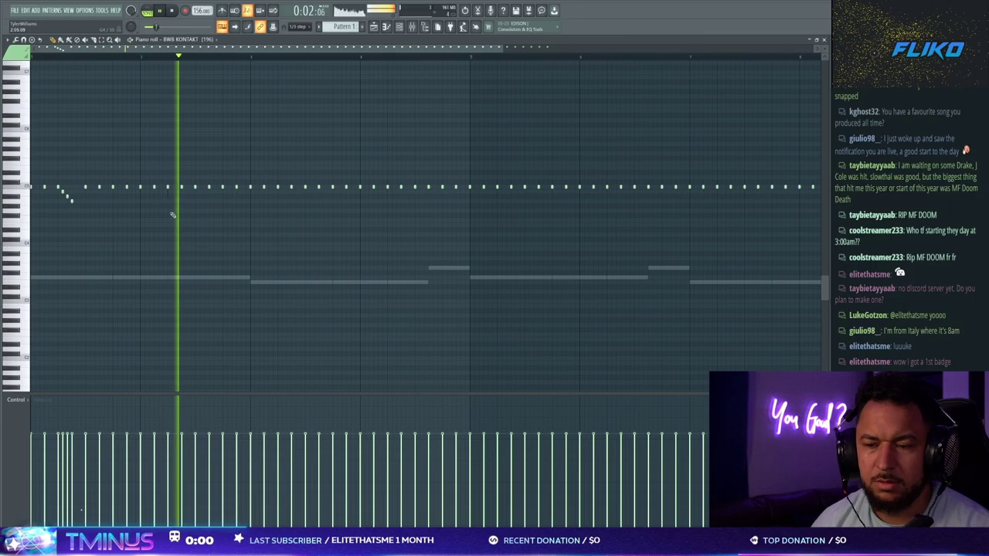
# Step: Delete the BWB KONTAKT notes from bar 5 onward and turn on looping in the channel rack
pyautogui.press('F7')
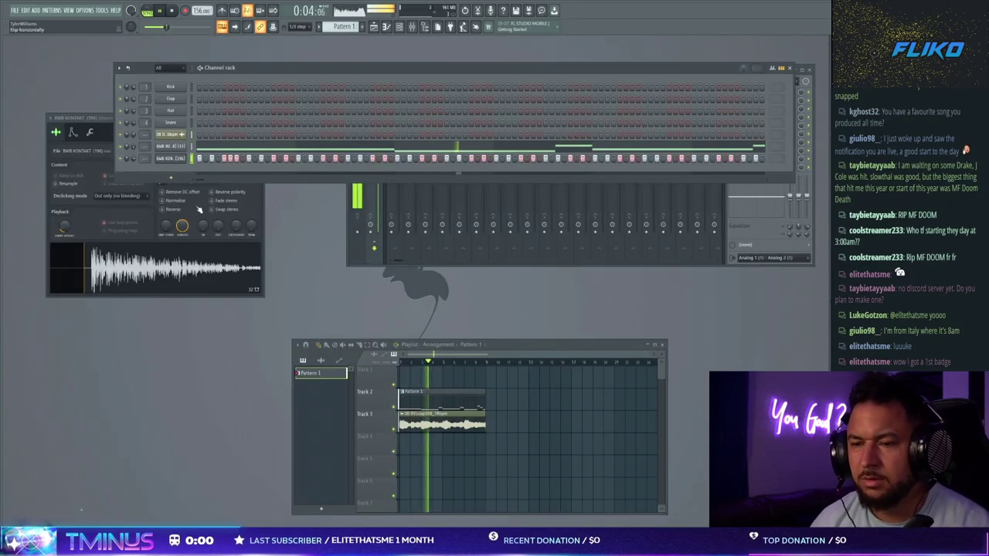
pyautogui.press('F7')
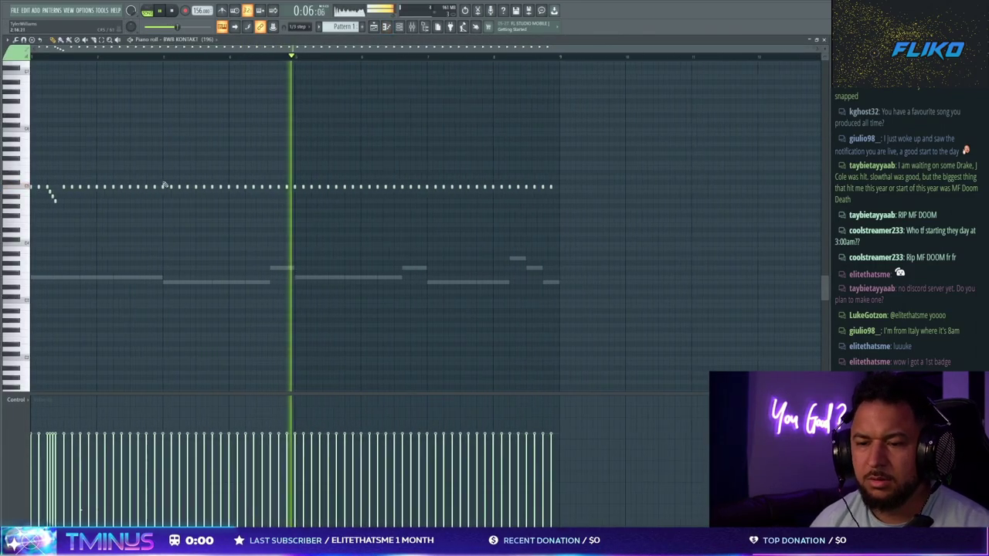
pyautogui.moveTo(293, 180); pyautogui.dragTo(750, 249)
pyautogui.press('F7')
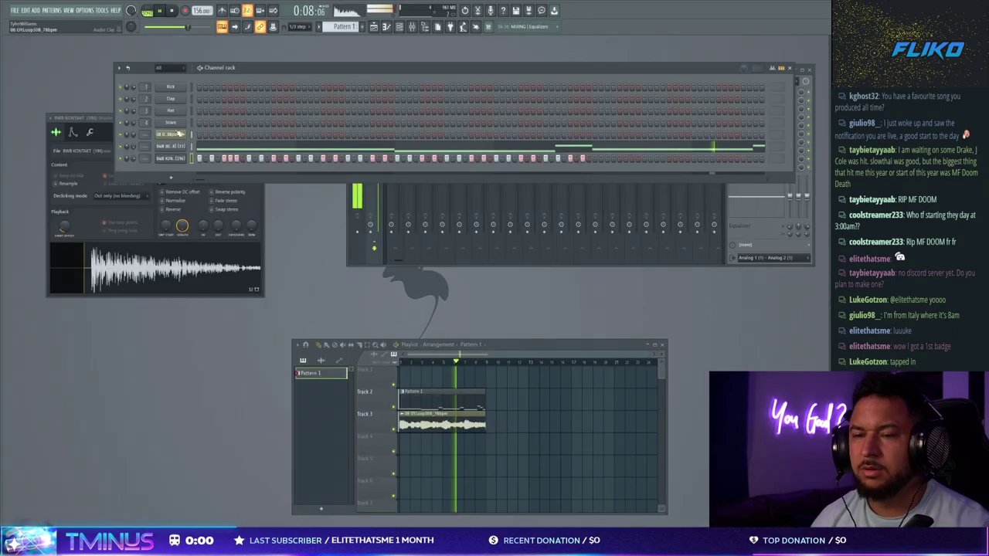
pyautogui.click(129, 68)
# Step: Set the 808 sample's quick fade out to 31% and switch to the other page of its precomputed effects
pyautogui.click(177, 146)
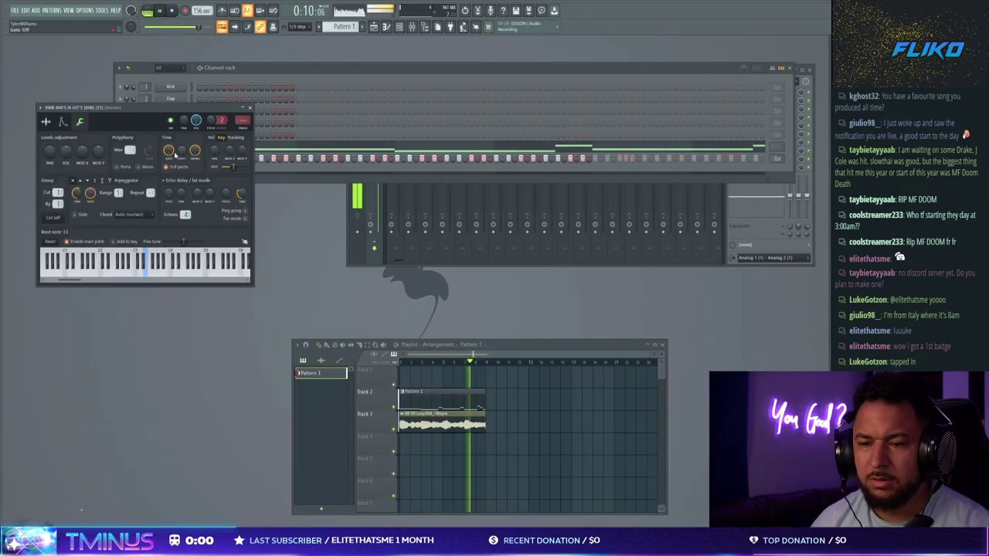
pyautogui.click(46, 121)
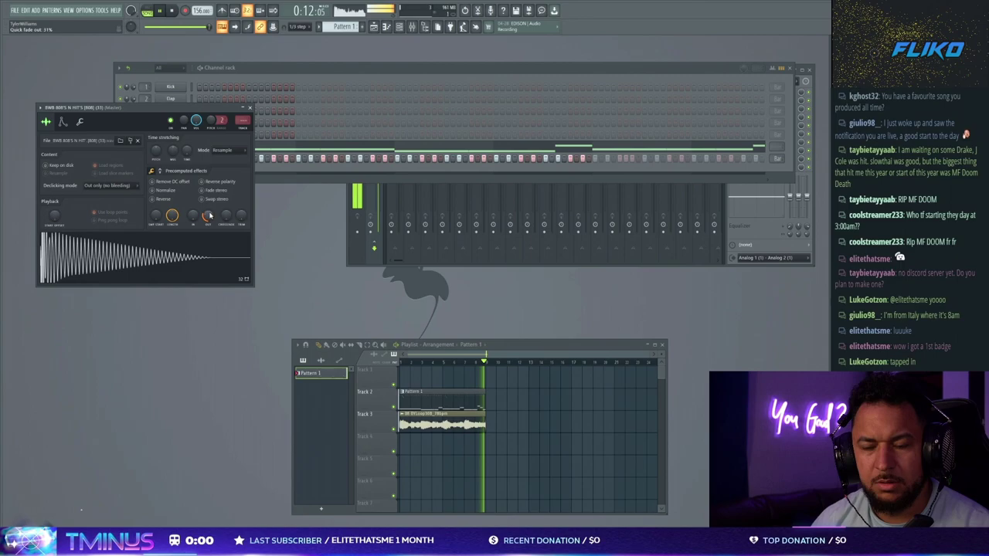
pyautogui.click(161, 170)
pyautogui.click(300, 258)
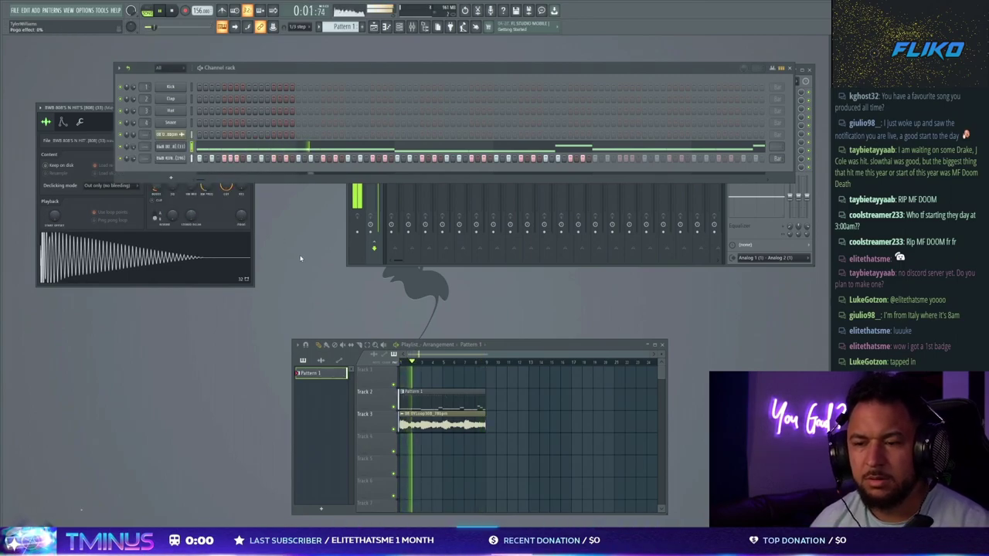
# Step: Add another fast roll late in bar 3 of the BWB KONTAKT notes and shift individual roll notes in pitch
pyautogui.press('F7')
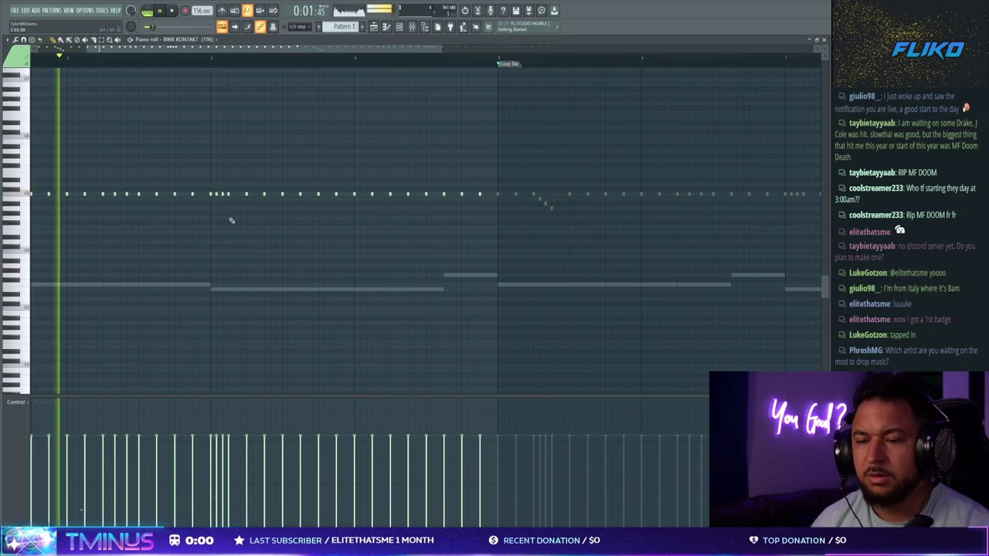
pyautogui.keyDown('ctrl'); pyautogui.scroll(-2, 227, 221); pyautogui.keyUp('ctrl')
pyautogui.click(300, 193)
pyautogui.click(304, 194)
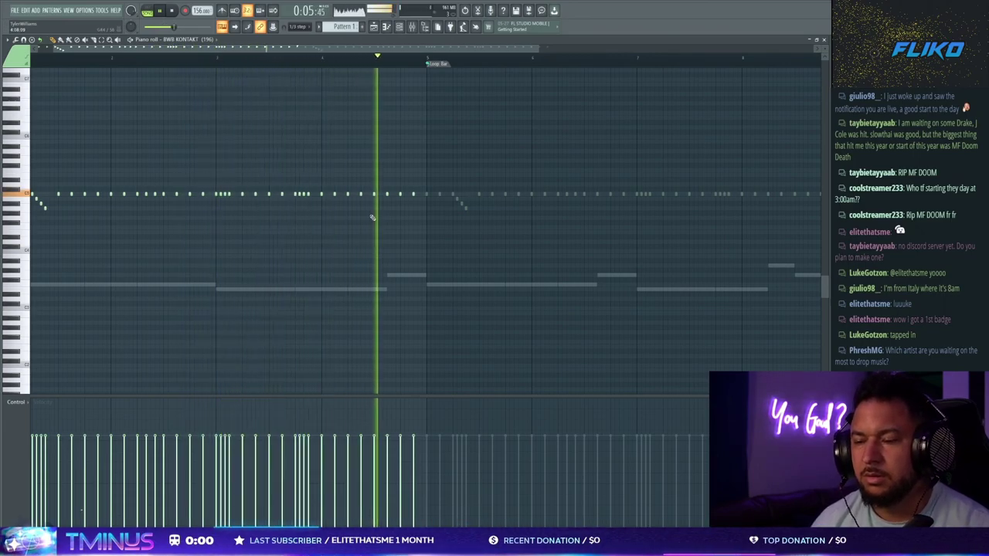
pyautogui.moveTo(221, 194); pyautogui.dragTo(225, 208)
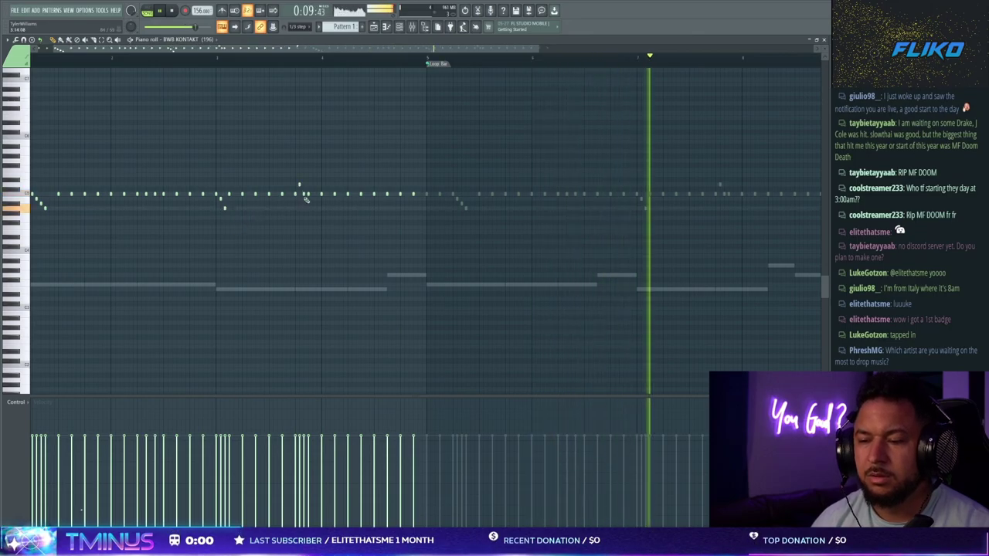
# Step: Add the Bandit Clap sample as a channel with a hit on step 9 looping every 16 steps, and check its settings
pyautogui.press('F7')
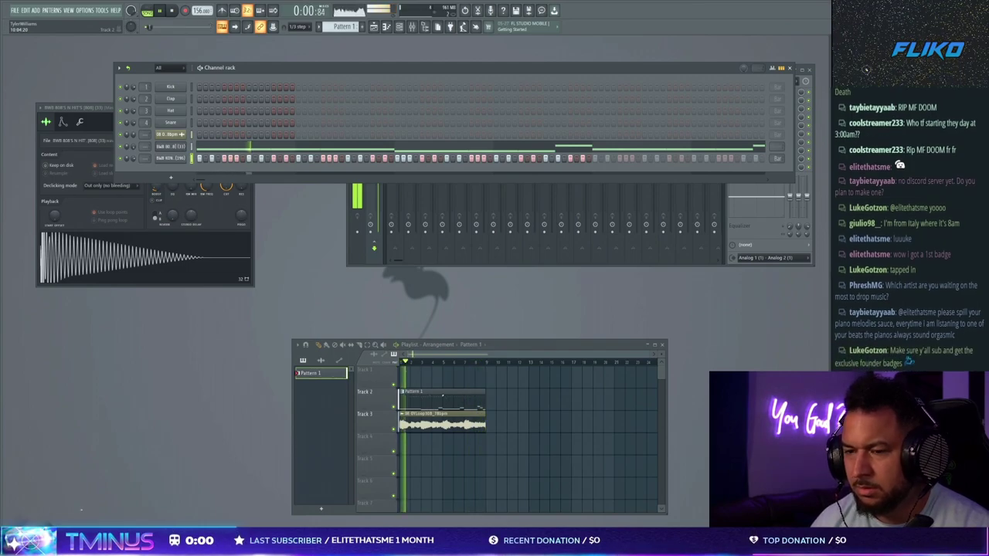
pyautogui.moveTo(240, 174); pyautogui.dragTo(242, 174)
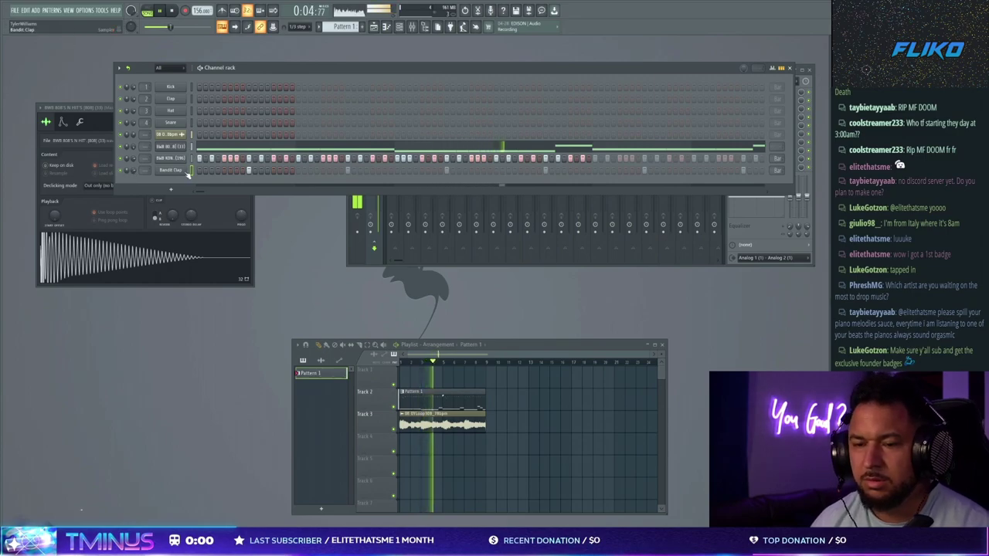
pyautogui.click(180, 170)
pyautogui.click(290, 185)
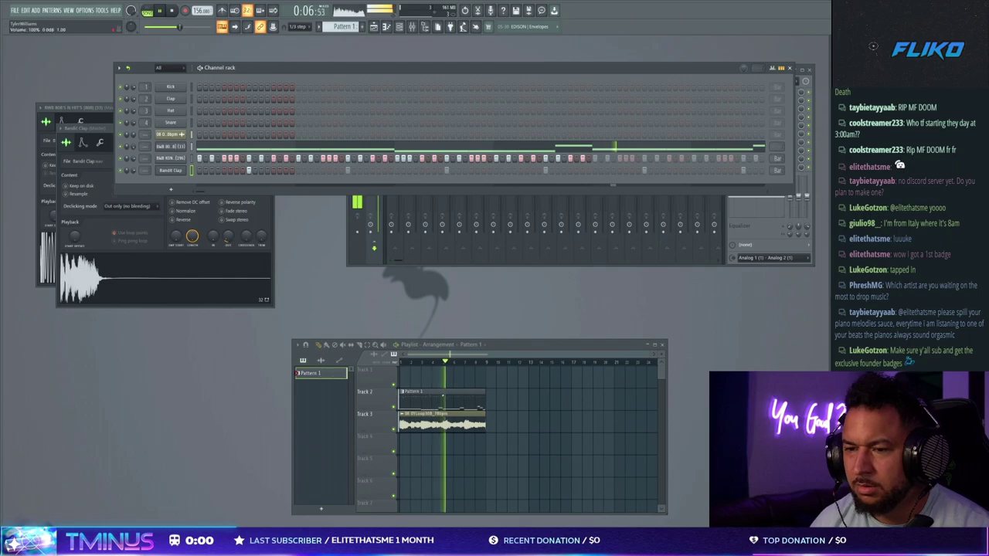
# Step: Replace the Bandit Clap sample with Pacific Clap (generic) and open its sampler settings
pyautogui.scroll(-2, 171, 170)
pyautogui.click(170, 170)
pyautogui.click(171, 170)
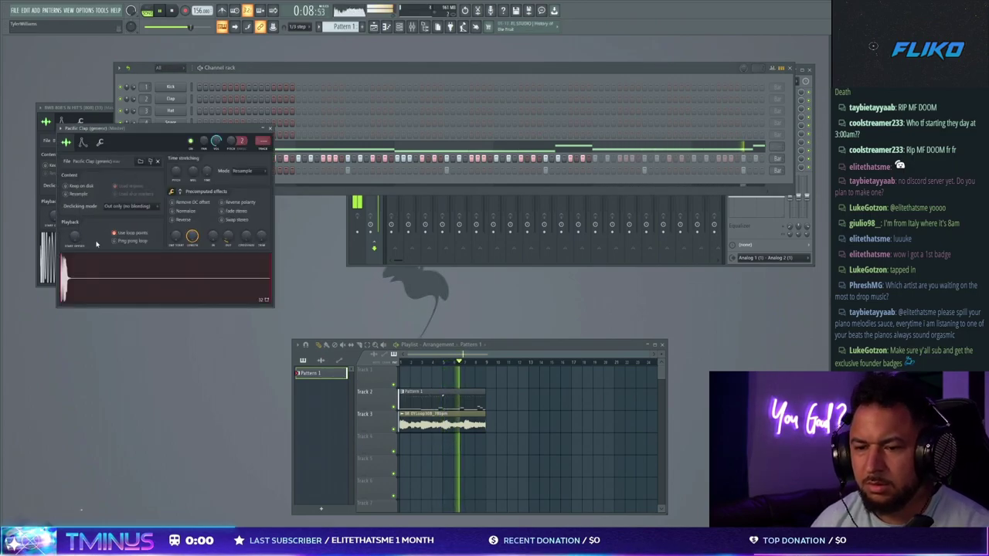
# Step: Raise the Pacific Clap sample's boost to 9% in its precomputed effects
pyautogui.click(180, 192)
pyautogui.click(180, 192)
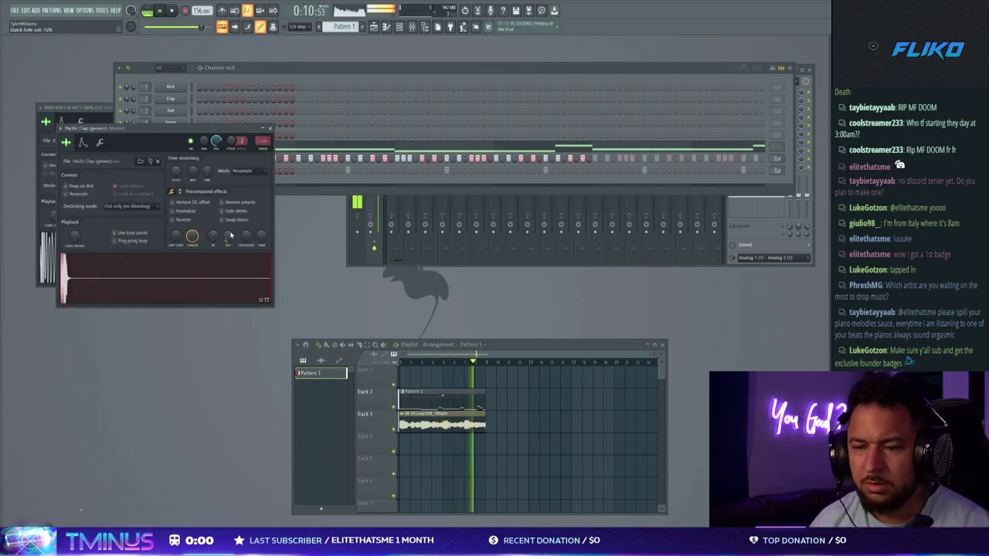
pyautogui.scroll(-1, 179, 193)
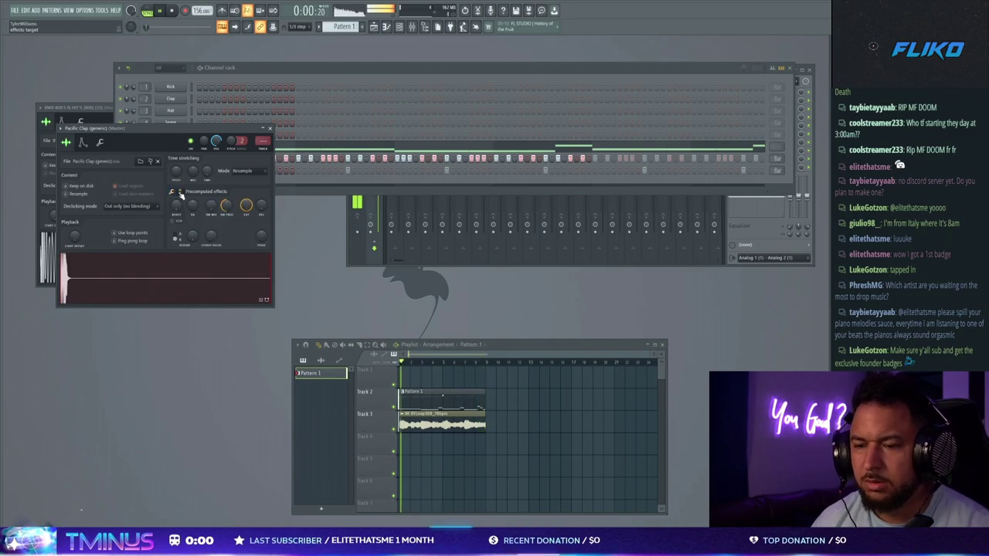
pyautogui.moveTo(178, 205); pyautogui.dragTo(178, 200)
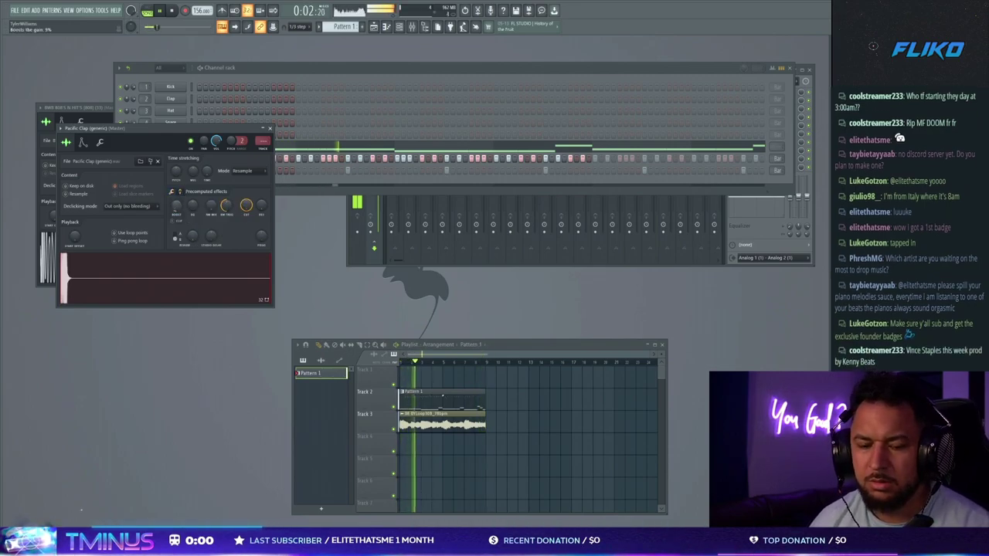
pyautogui.press('F6')
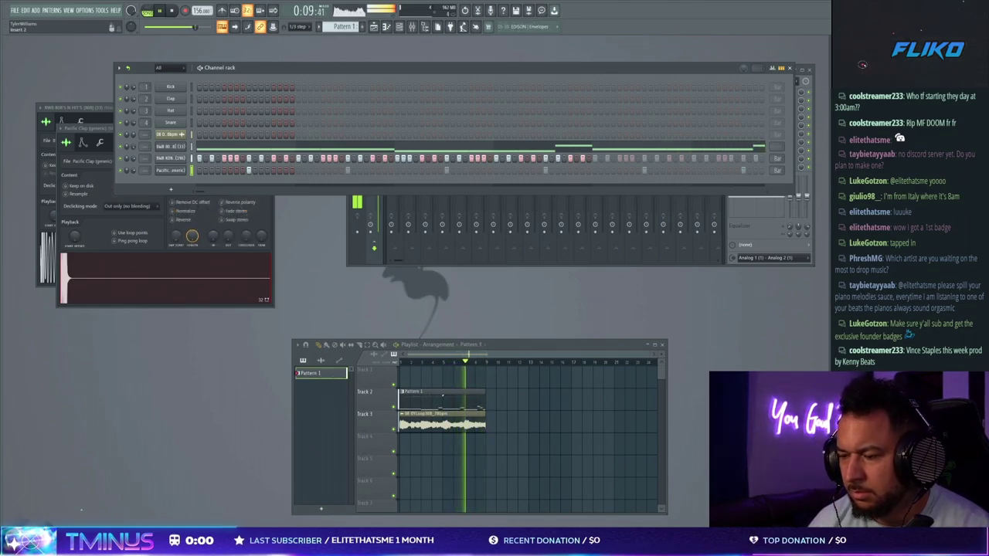
# Step: Play the pattern and check the time settings of the Kick (Knocker) channel
pyautogui.click(170, 147)
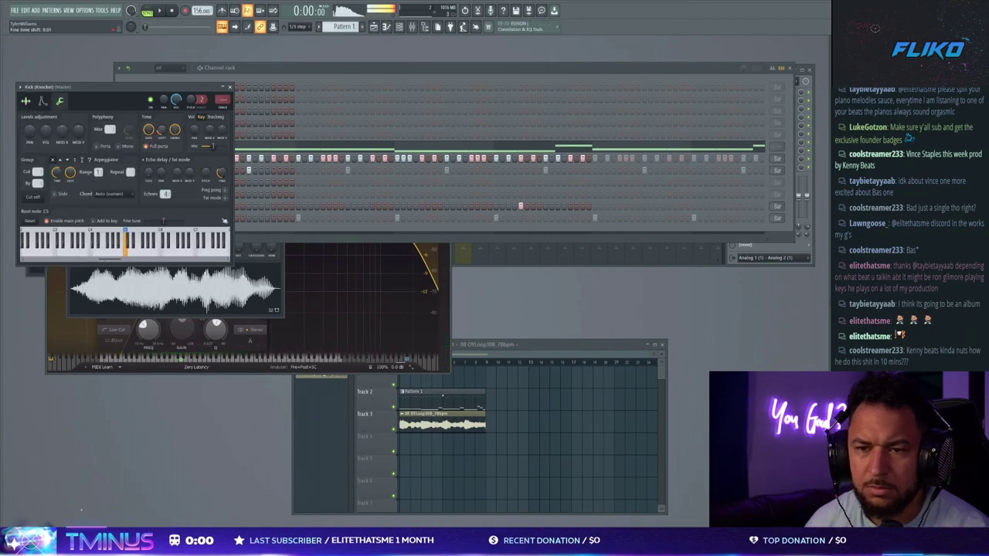
pyautogui.press('space')
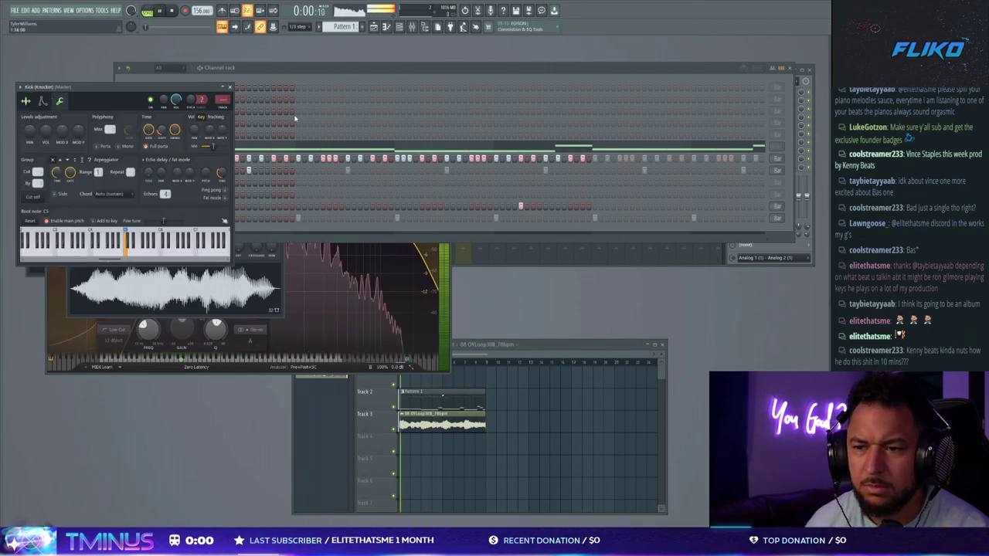
pyautogui.click(253, 91)
pyautogui.click(171, 218)
pyautogui.click(170, 219)
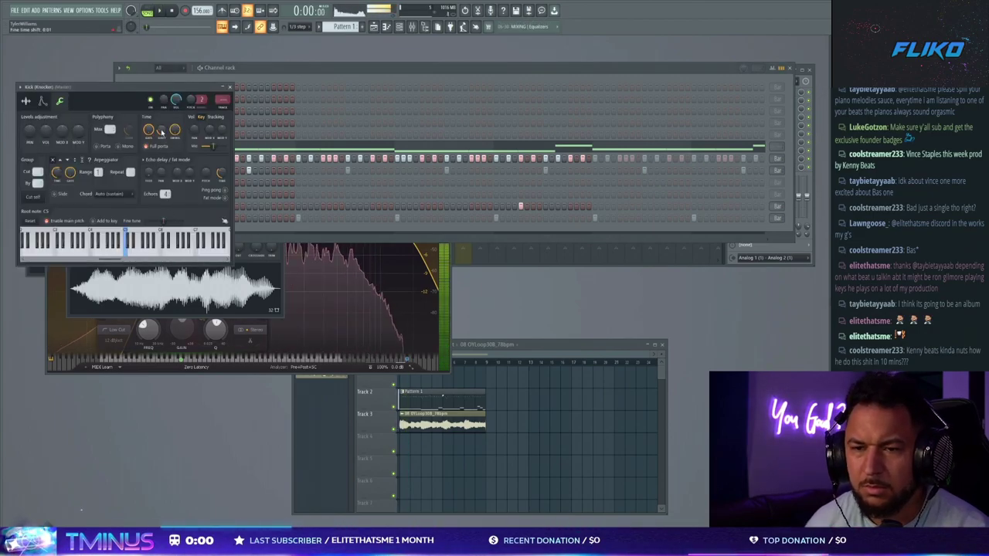
pyautogui.click(281, 140)
pyautogui.press('space')
# Step: Add Kick (Knocker) hits on steps 13, 15 and 21 of the step sequence
pyautogui.click(274, 218)
pyautogui.click(285, 218)
pyautogui.press('space')
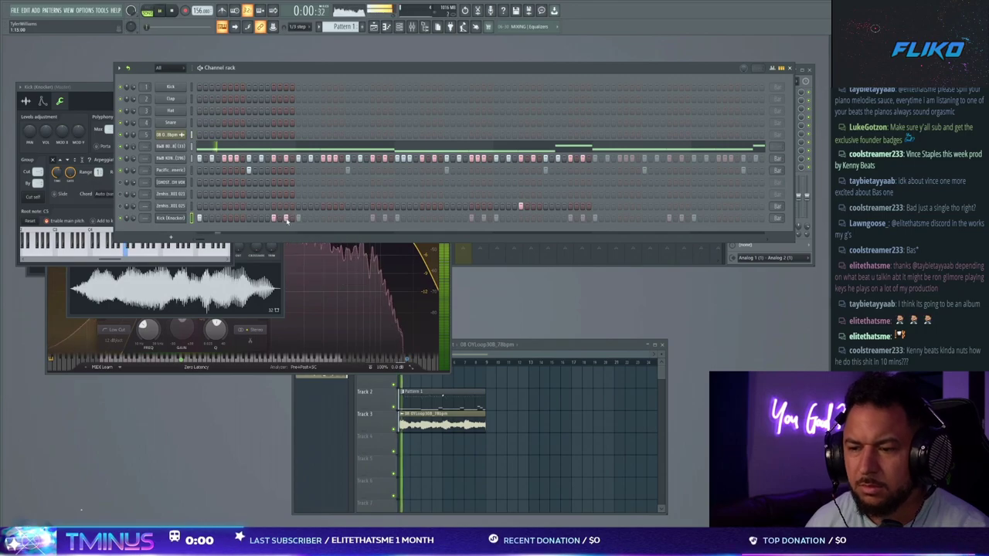
pyautogui.click(322, 218)
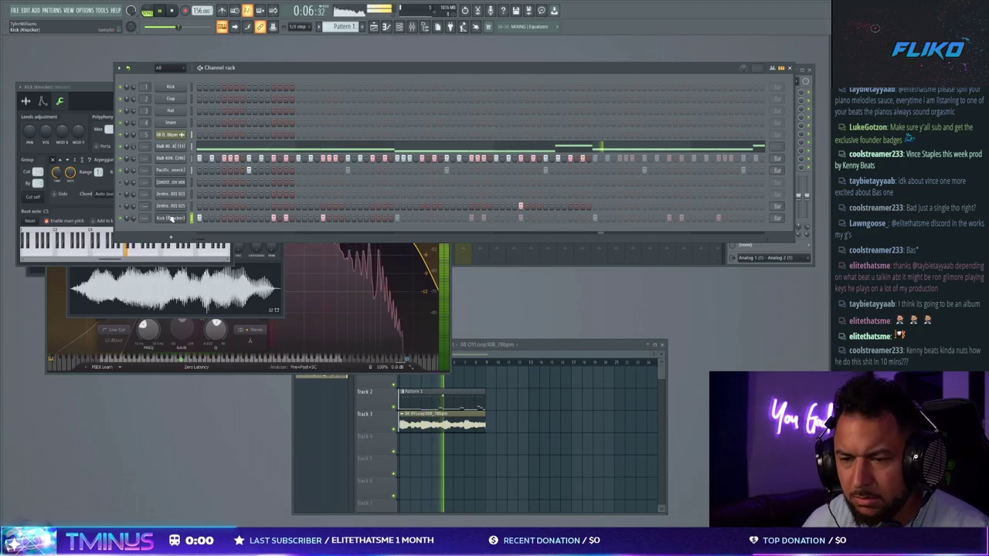
# Step: Duplicate the two-bar Kick (Knocker) notes in the piano roll so they fill four bars
pyautogui.press('F7')
pyautogui.scroll(-3, 212, 220)
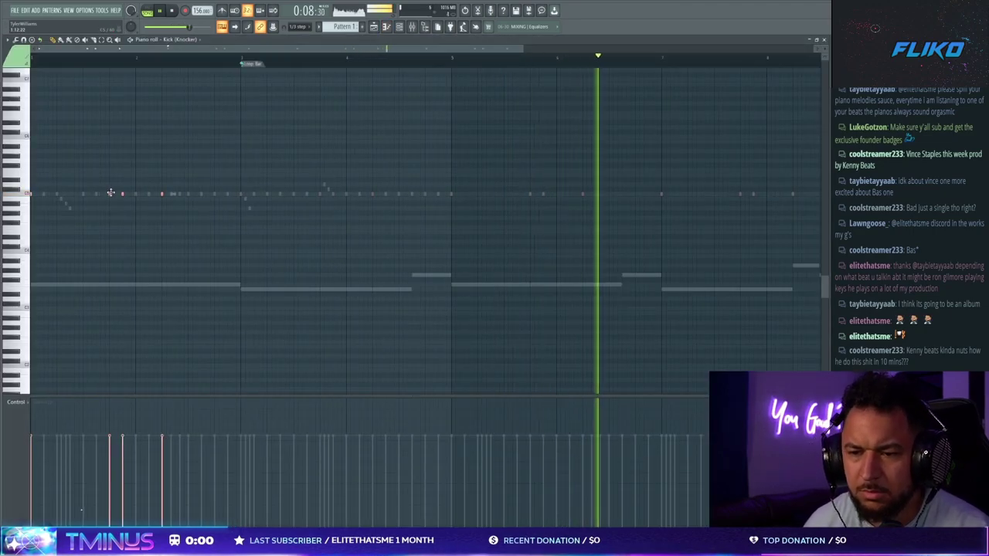
pyautogui.hotkey('ctrl', 'b')
pyautogui.scroll(4, 302, 32)
pyautogui.moveTo(415, 159); pyautogui.dragTo(29, 243)
pyautogui.keyDown('ctrl'); pyautogui.click(129, 225); pyautogui.keyUp('ctrl')
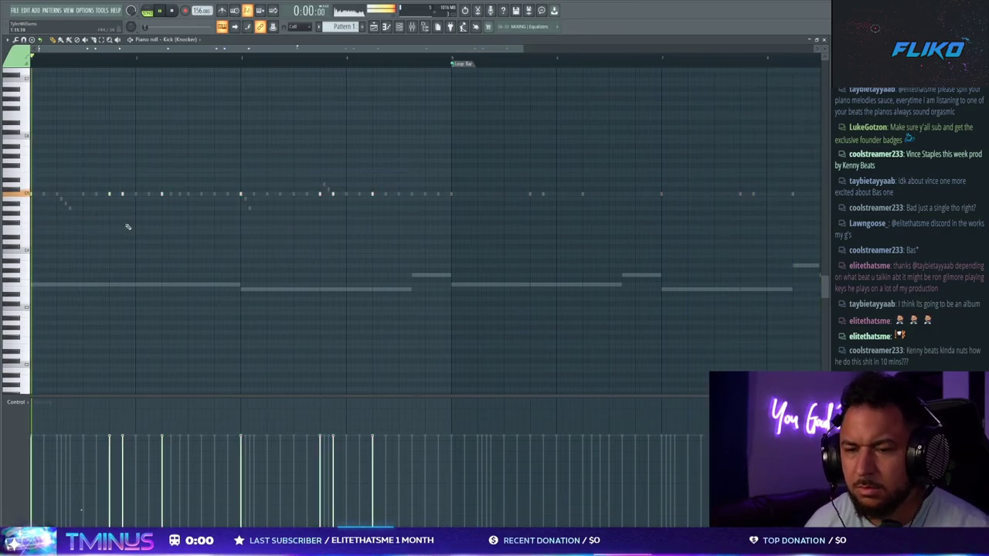
# Step: Vary the kick by adding a note on step 11 of bar 1, removing step 13 of bar 3 and adding one mid bar 4
pyautogui.click(96, 193)
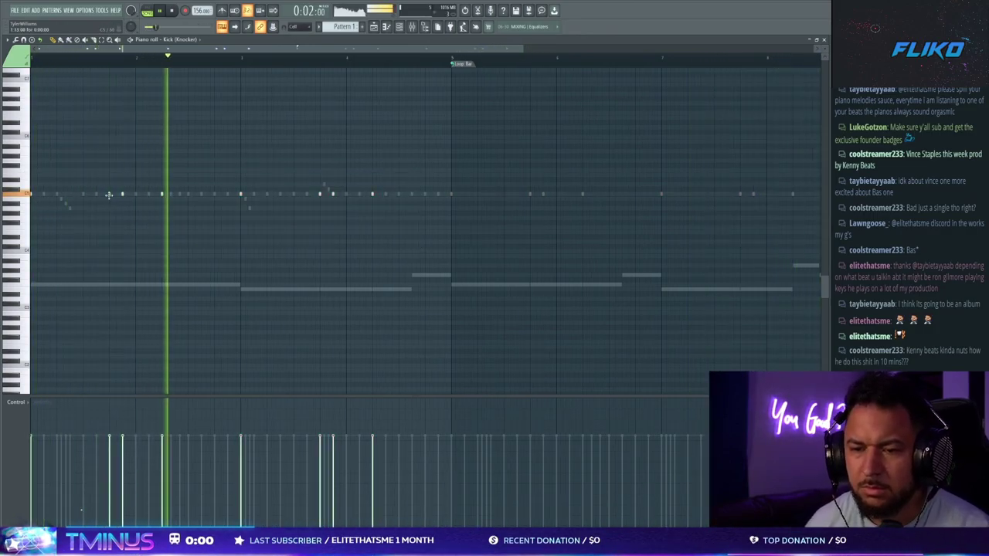
pyautogui.rightClick(320, 194)
pyautogui.click(413, 194)
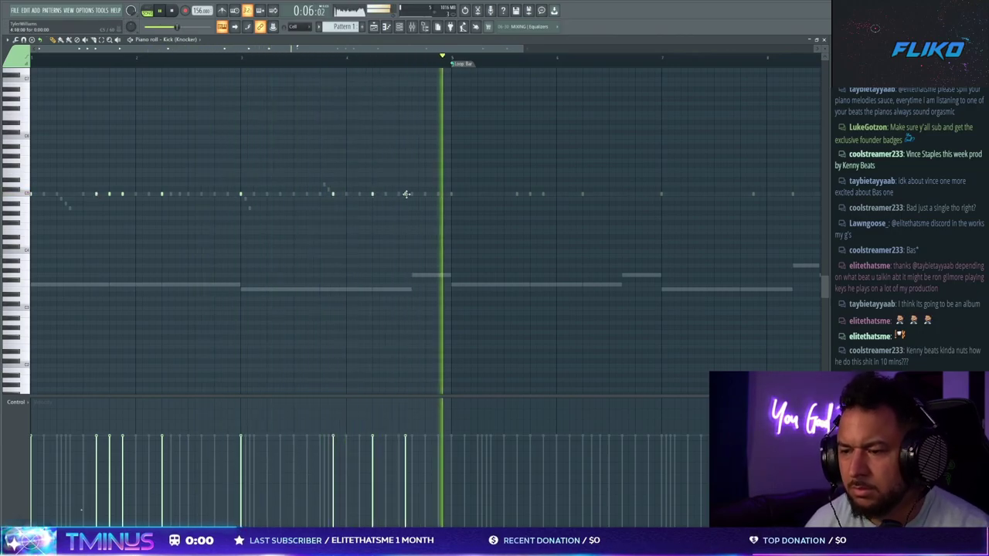
pyautogui.press('Escape')
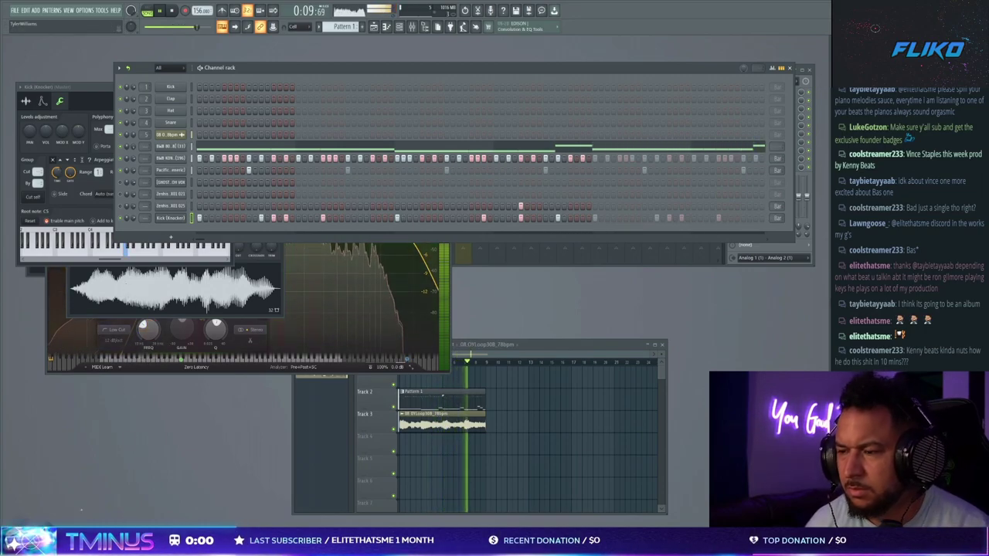
# Step: Add the LoHat #2 sample as a channel and place C5 notes on steps 5, 7, 9, 11, 13, 14 and 15
pyautogui.moveTo(0, 232); pyautogui.dragTo(193, 231)
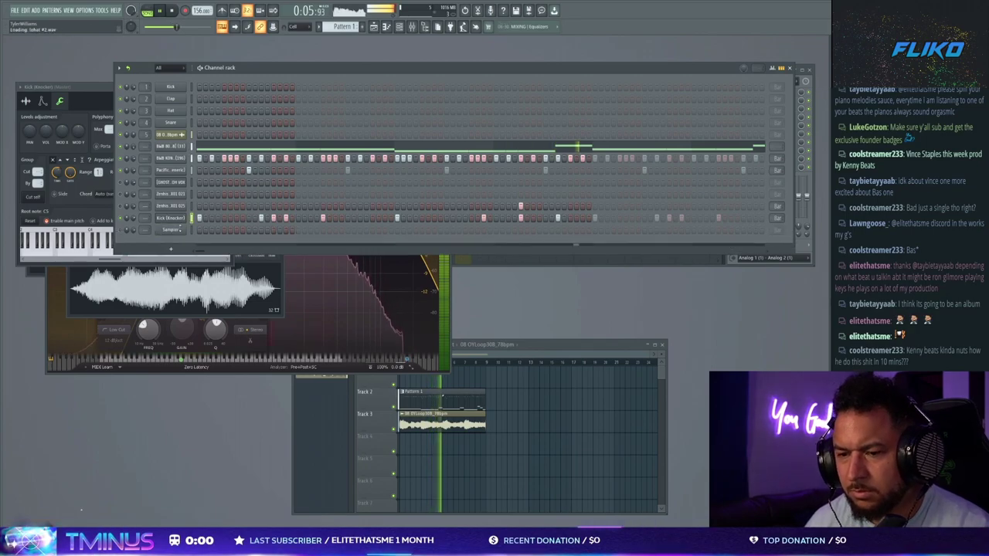
pyautogui.press('F7')
pyautogui.click(32, 189)
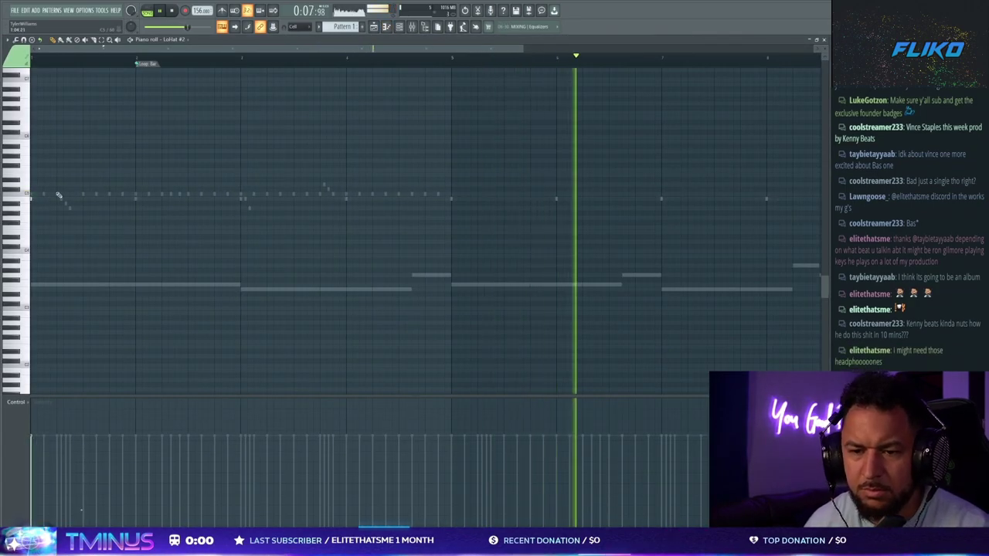
pyautogui.moveTo(57, 196); pyautogui.dragTo(122, 195)
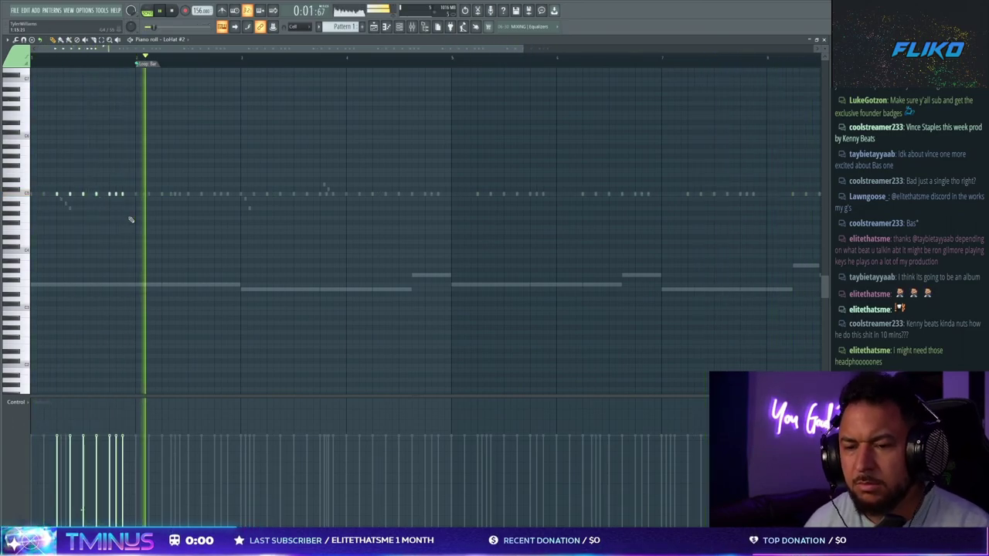
pyautogui.press('Escape')
# Step: Open the LoHat #2 channel settings and check its sampler and miscellaneous pages
pyautogui.click(174, 231)
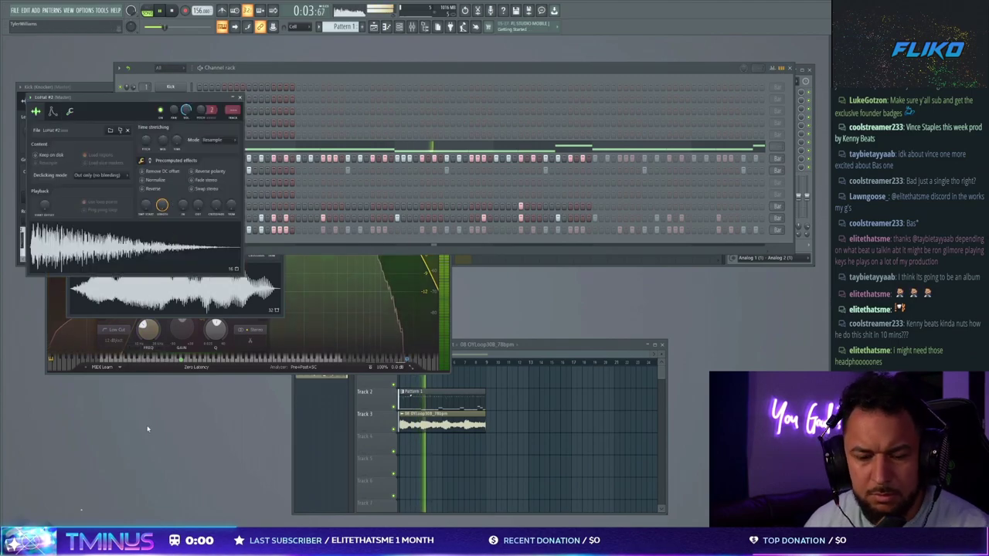
pyautogui.press('F6')
pyautogui.click(170, 231)
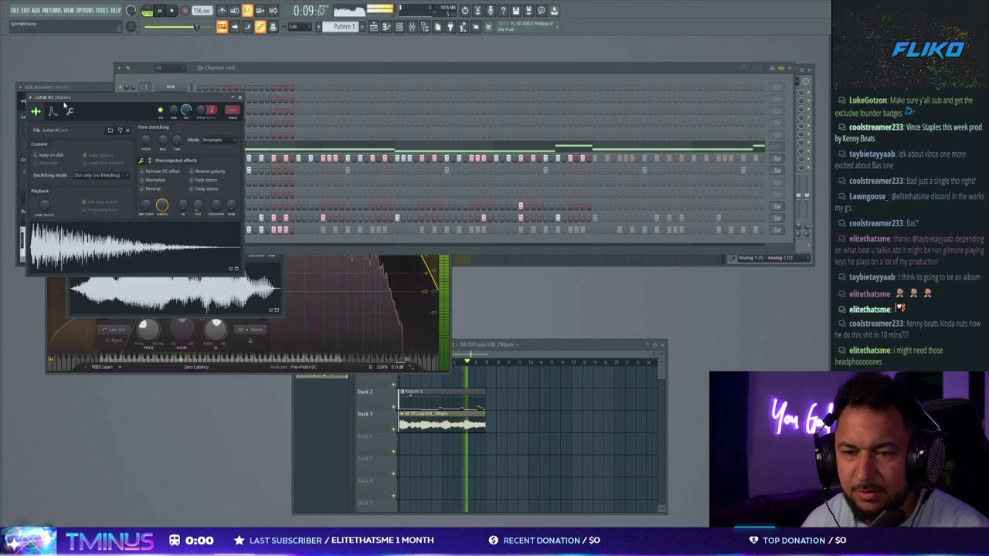
pyautogui.click(69, 111)
pyautogui.moveTo(201, 112); pyautogui.dragTo(202, 109)
pyautogui.click(204, 69)
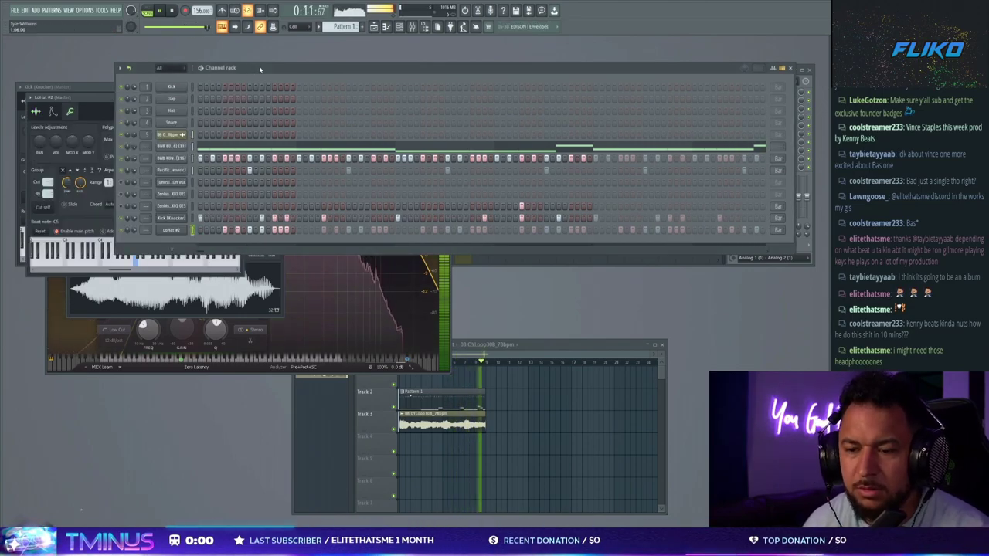
# Step: Extend the LoHat #2 notes with a varied second bar and remove the hit on step 9 of bar 1
pyautogui.rightClick(188, 231)
pyautogui.click(194, 233)
pyautogui.scroll(3, 87, 224)
pyautogui.hotkey('ctrl', 'a')
pyautogui.moveTo(68, 193); pyautogui.dragTo(214, 194)
pyautogui.keyDown('ctrl'); pyautogui.click(144, 209); pyautogui.keyUp('ctrl')
pyautogui.rightClick(103, 194)
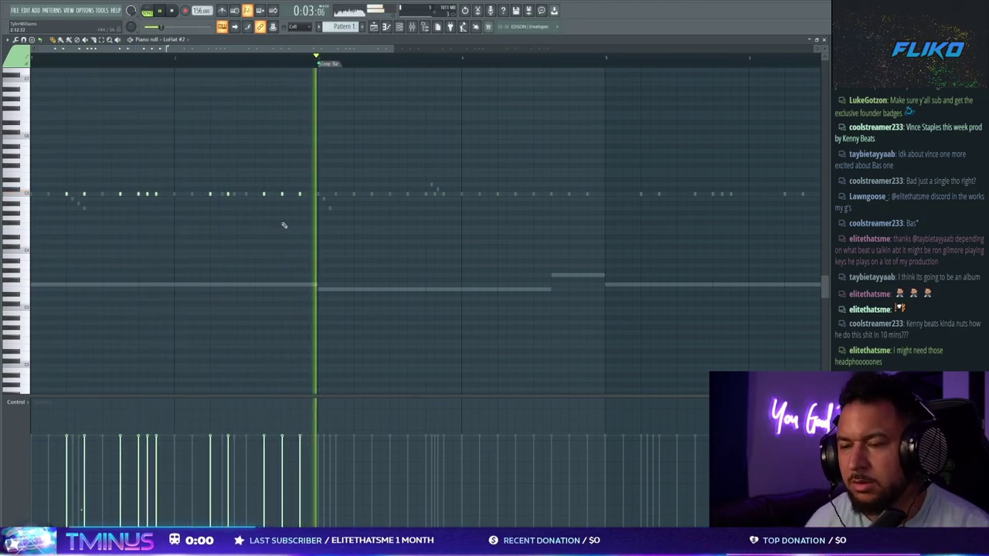
# Step: Set the LoHat #2 sample's quick fade out to 32% and check its gate setting
pyautogui.press('F7')
pyautogui.click(171, 229)
pyautogui.moveTo(201, 118); pyautogui.dragTo(200, 113)
pyautogui.click(35, 111)
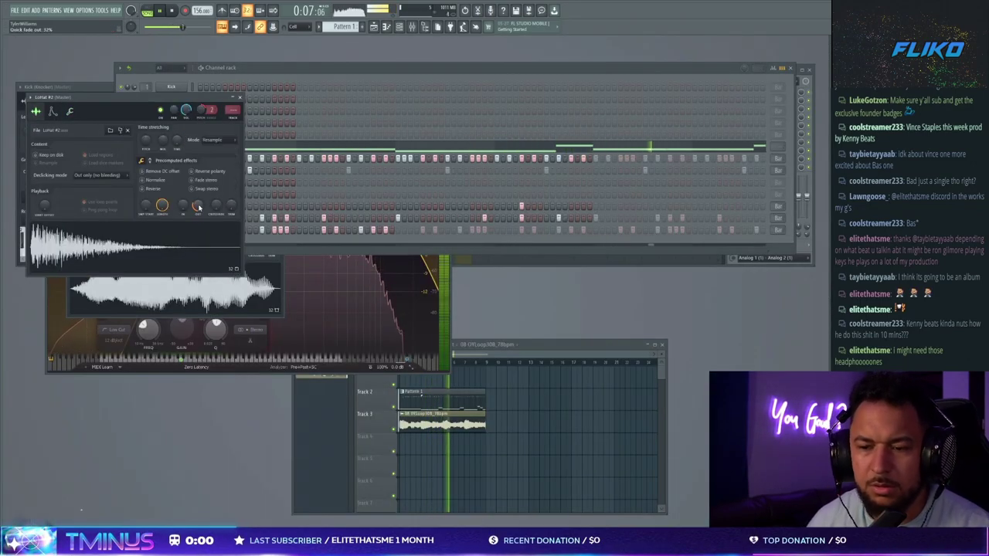
pyautogui.click(70, 111)
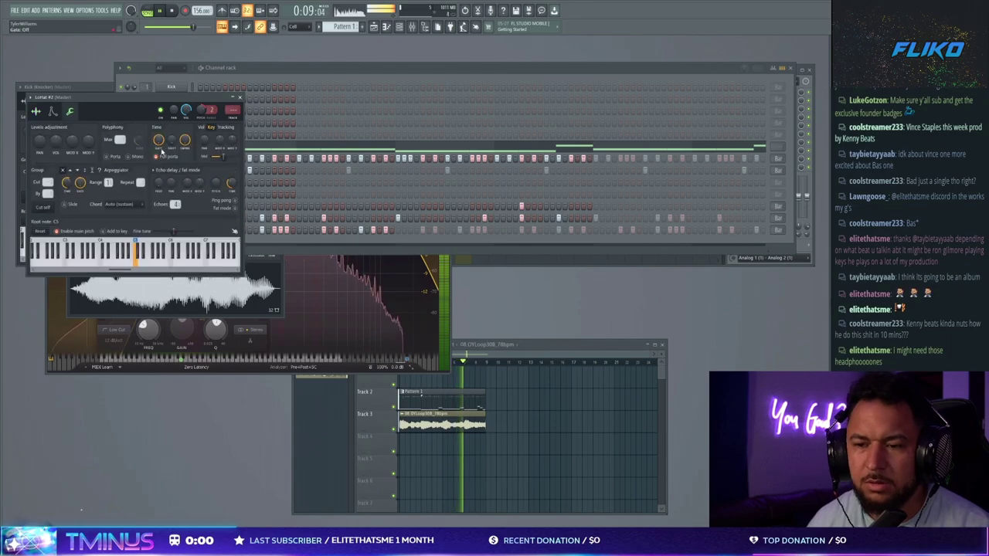
pyautogui.click(273, 76)
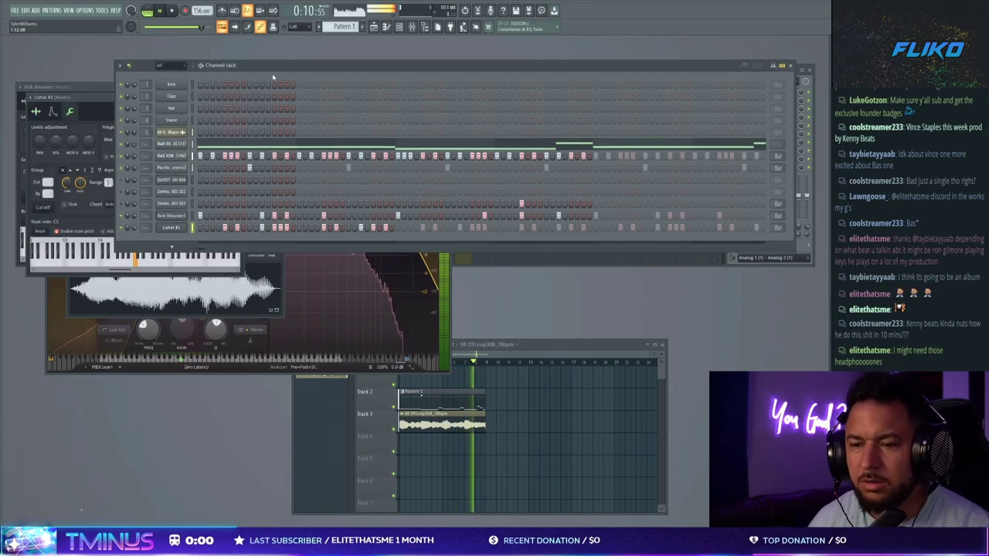
# Step: Lower the last two LoHat #2 notes of bar 2 by two and four semitones for a descending ending
pyautogui.keyDown('shift'); pyautogui.click(198, 231); pyautogui.keyUp('shift')
pyautogui.press('F7')
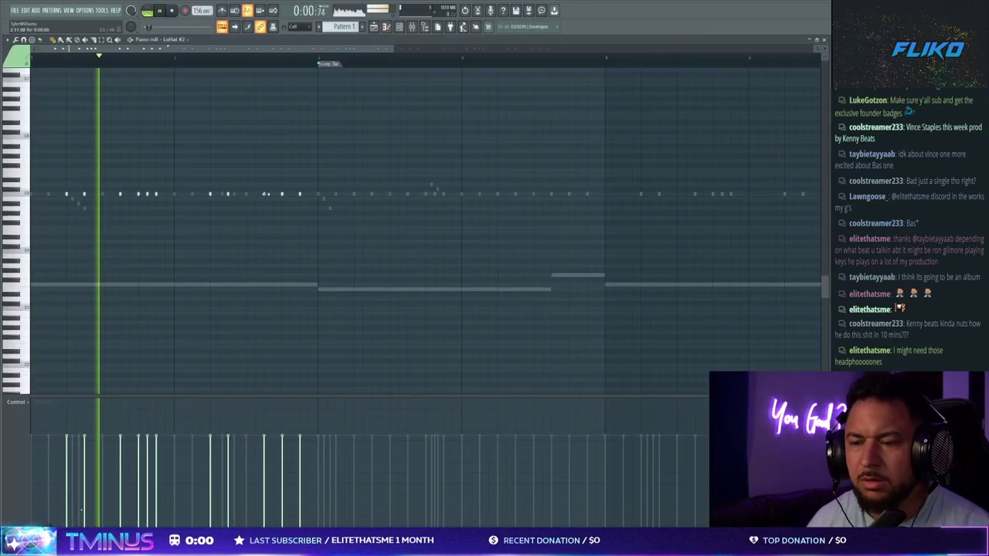
pyautogui.moveTo(282, 195); pyautogui.dragTo(300, 216)
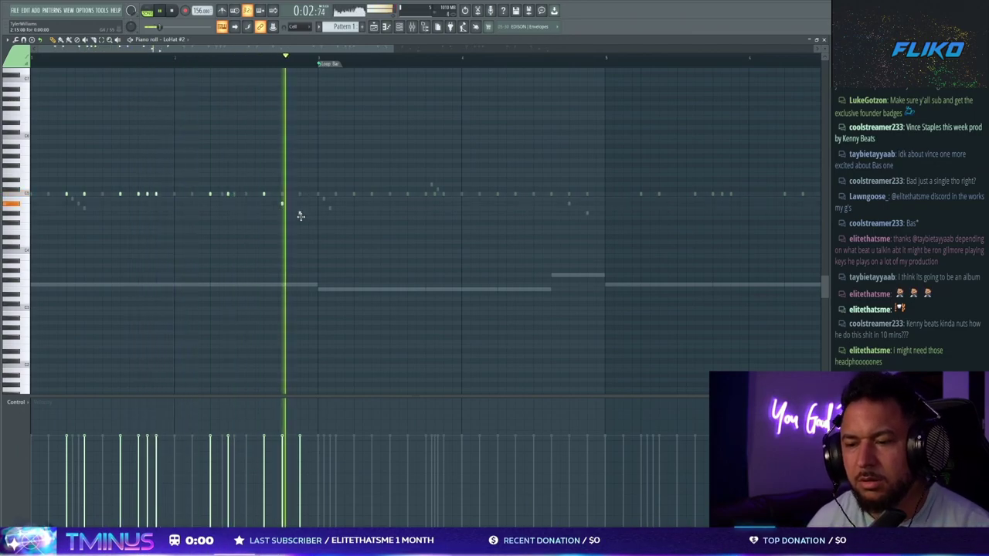
pyautogui.press('F7')
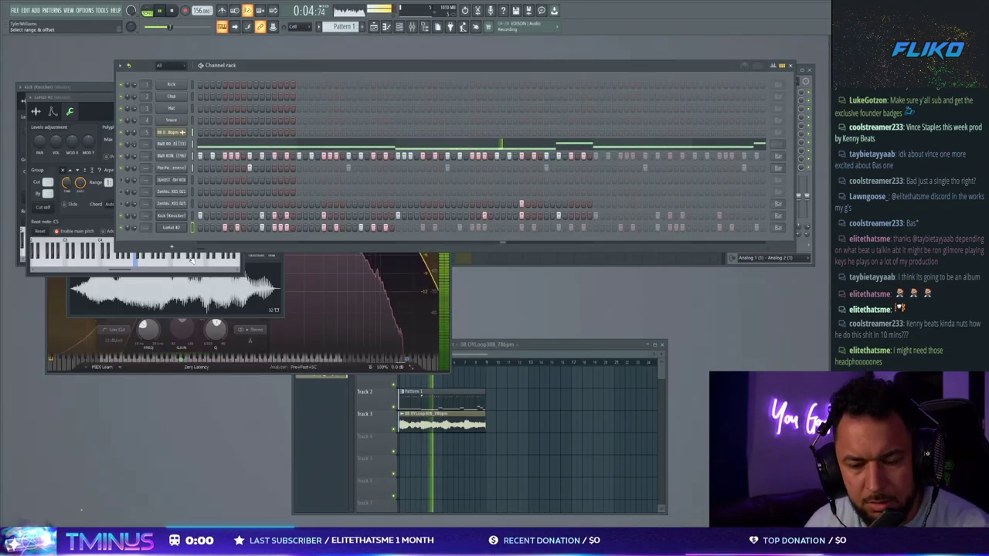
# Step: Adjust the boost of the LoHat #2 sample on the second page of its precomputed effects
pyautogui.click(234, 231)
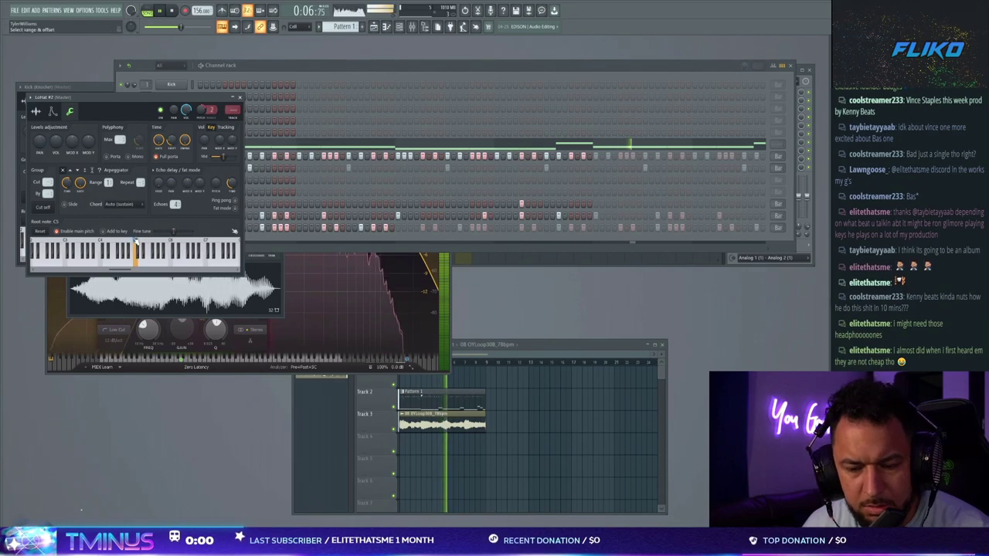
pyautogui.click(35, 111)
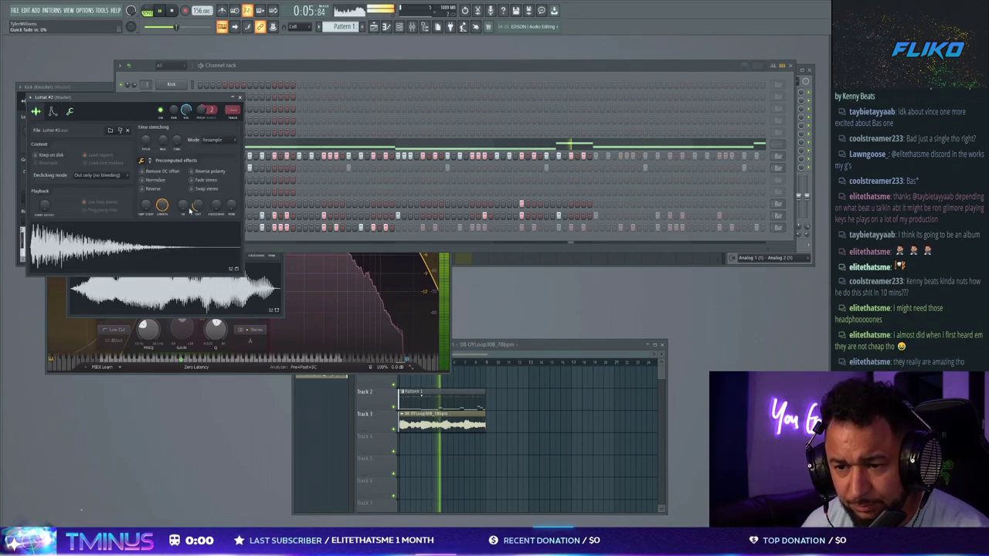
pyautogui.click(150, 161)
pyautogui.moveTo(146, 175); pyautogui.dragTo(150, 184)
pyautogui.click(153, 73)
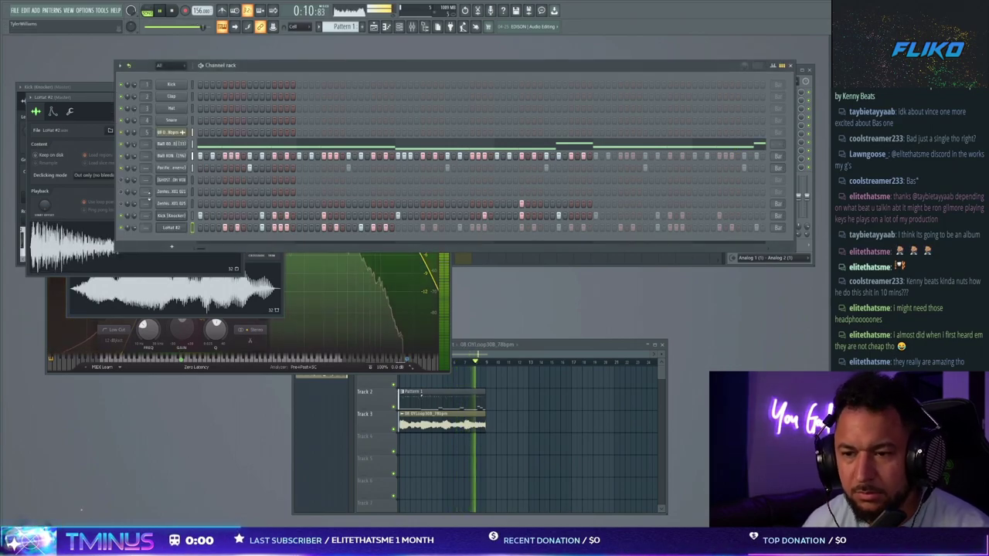
# Step: Check the BWB KONTAKT sampler, and raise the high-cut frequency in FabFilter Pro-Q 3 on the audio loop's mixer track
pyautogui.click(167, 156)
pyautogui.click(165, 72)
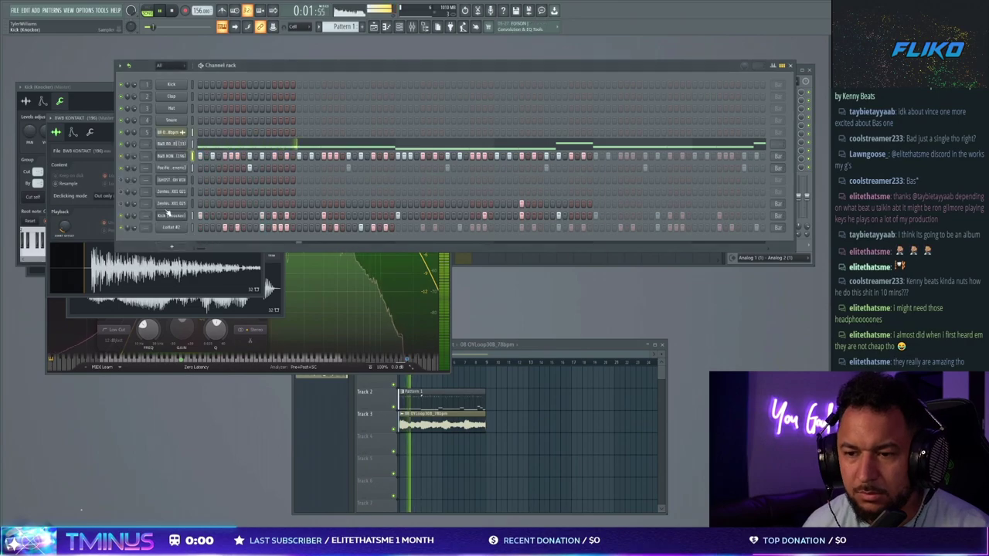
pyautogui.click(170, 133)
pyautogui.doubleClick(232, 111)
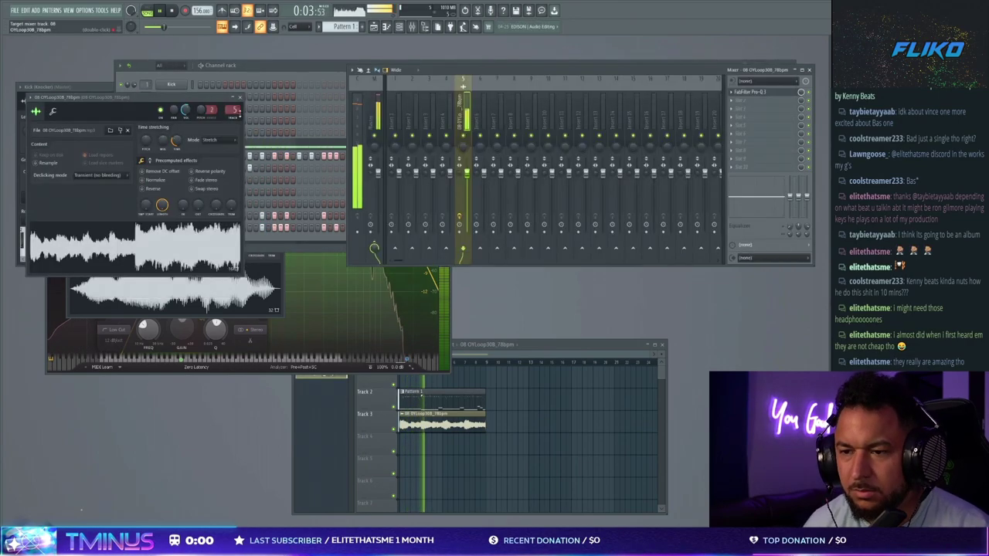
pyautogui.click(755, 95)
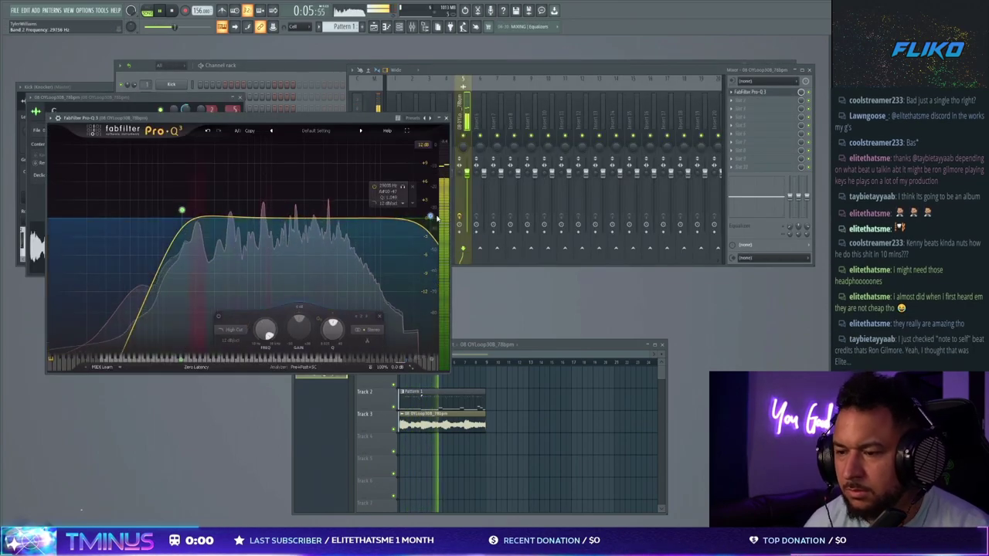
# Step: Load Guitar Rig 6 into effect slot 2 of the audio loop's mixer track
pyautogui.click(740, 107)
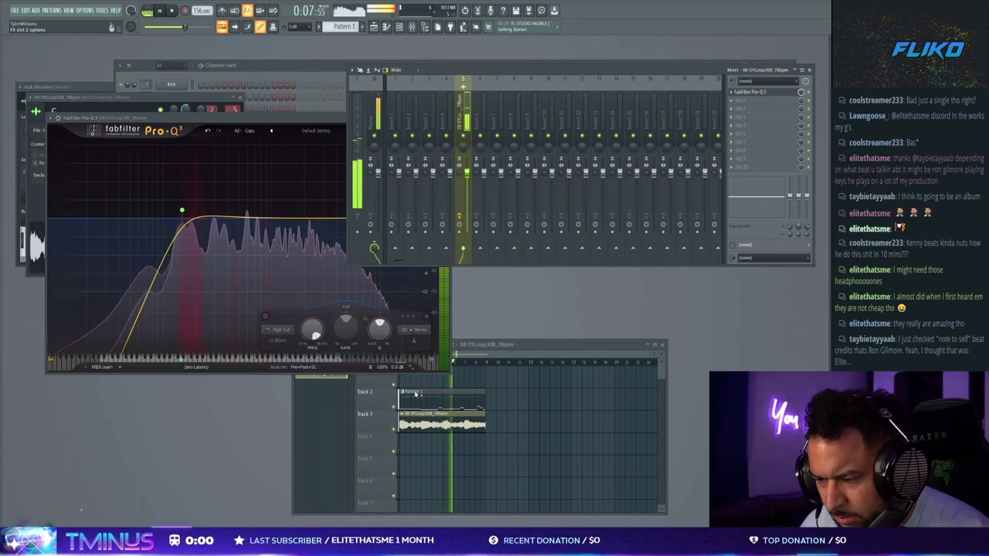
pyautogui.click(169, 422)
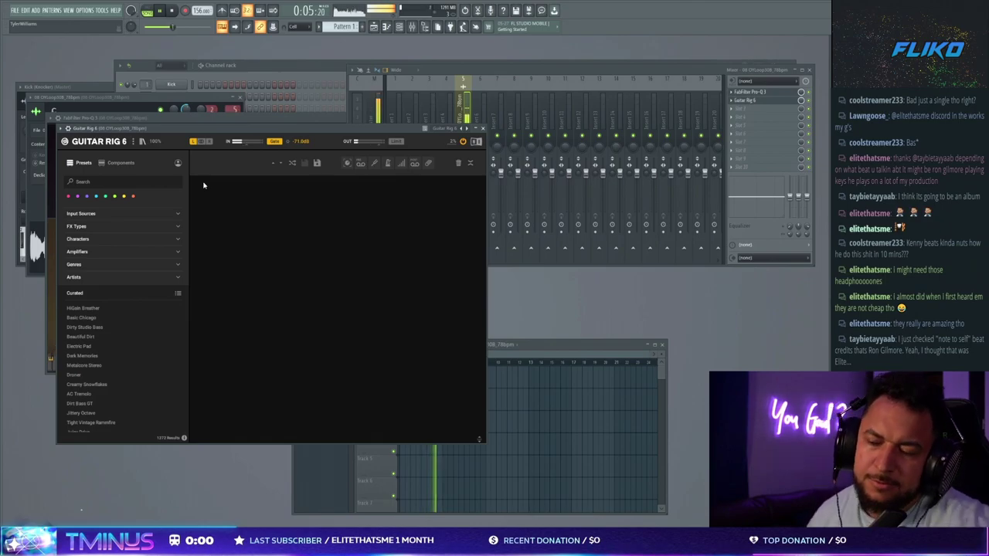
# Step: Filter the Guitar Rig 6 presets by the Guitar input source, audition HiGain Breather, and load the Basic Chicago preset
pyautogui.moveTo(203, 144); pyautogui.dragTo(485, 108)
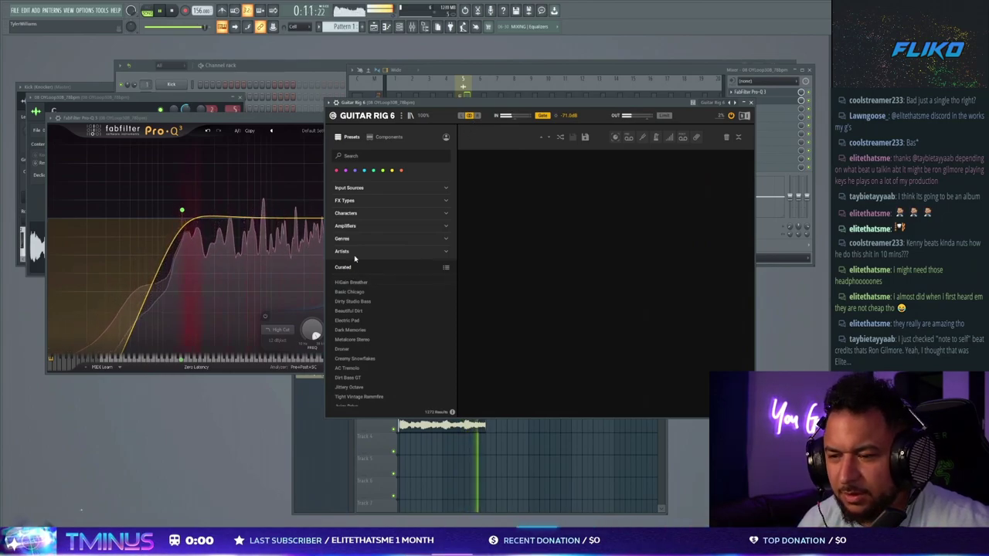
pyautogui.click(368, 189)
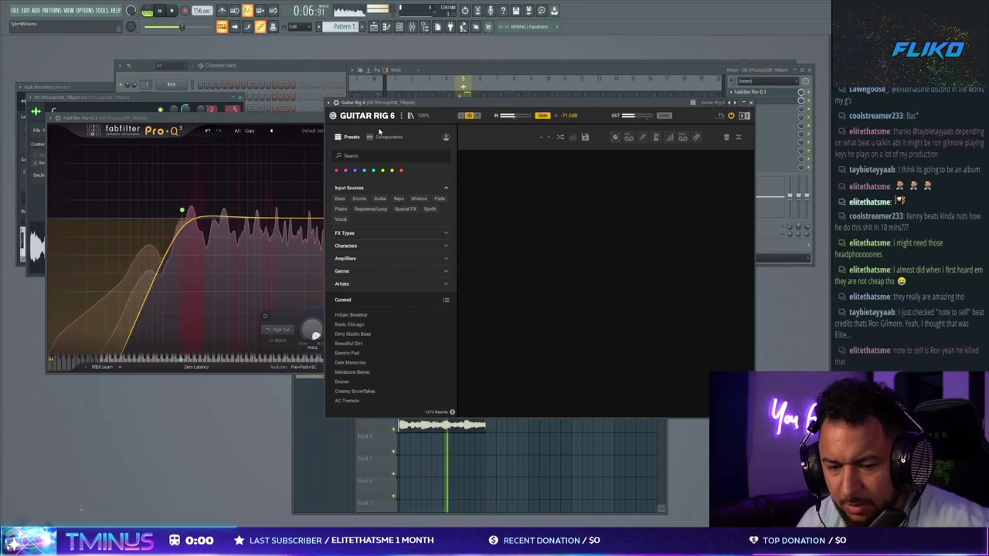
pyautogui.moveTo(378, 130); pyautogui.dragTo(373, 115)
pyautogui.click(374, 184)
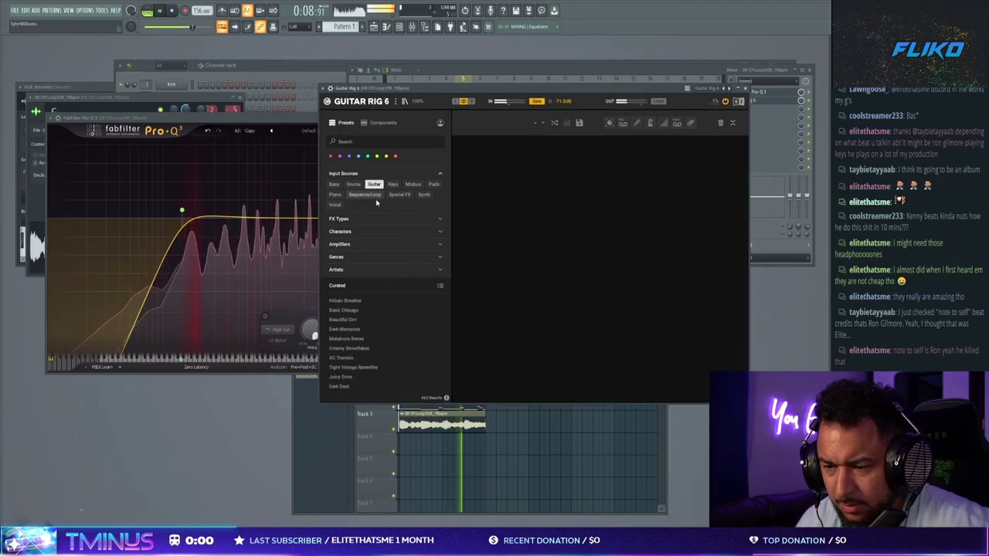
pyautogui.click(360, 302)
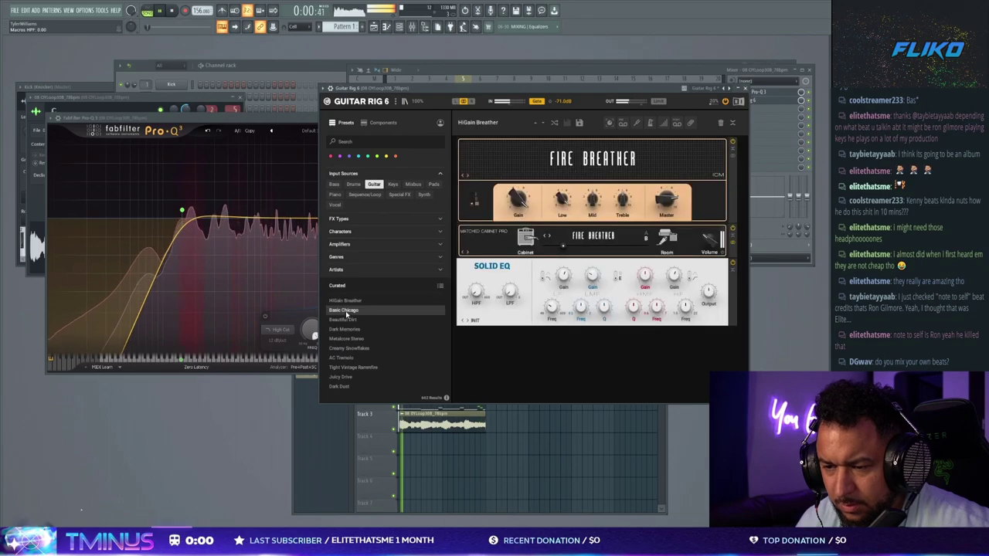
# Step: Reduce the Guitar Rig 6 mix level and lower the fader on the audio loop's mixer track
pyautogui.click(544, 76)
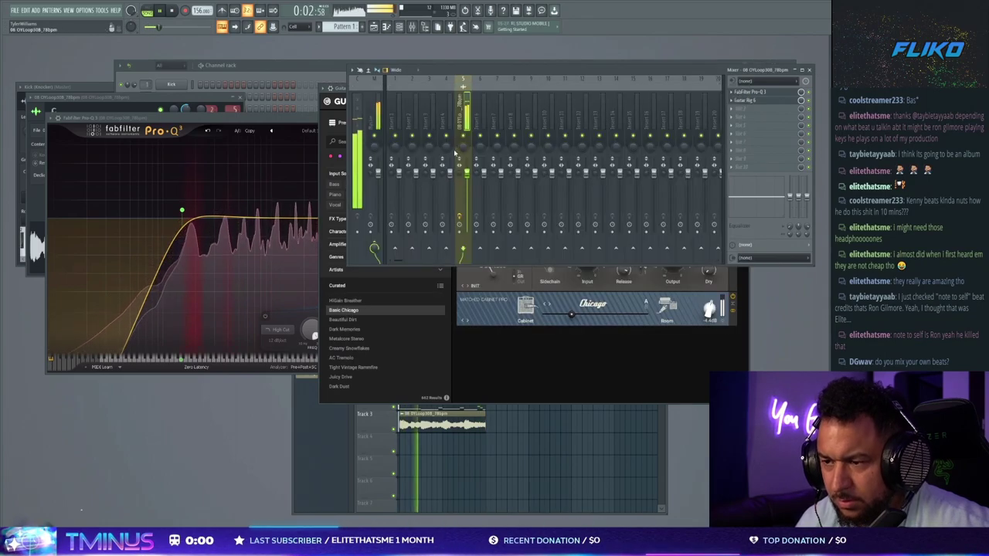
pyautogui.click(332, 90)
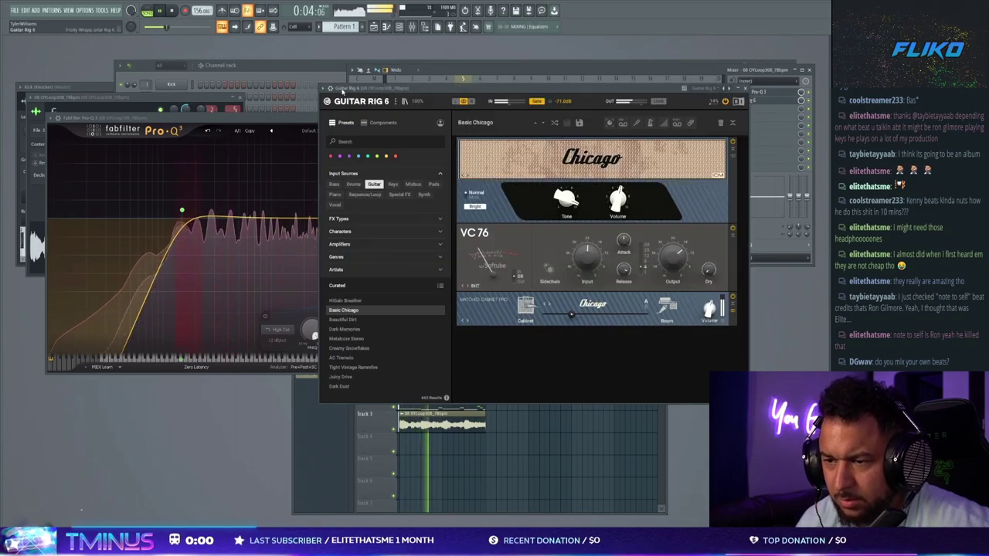
pyautogui.click(479, 74)
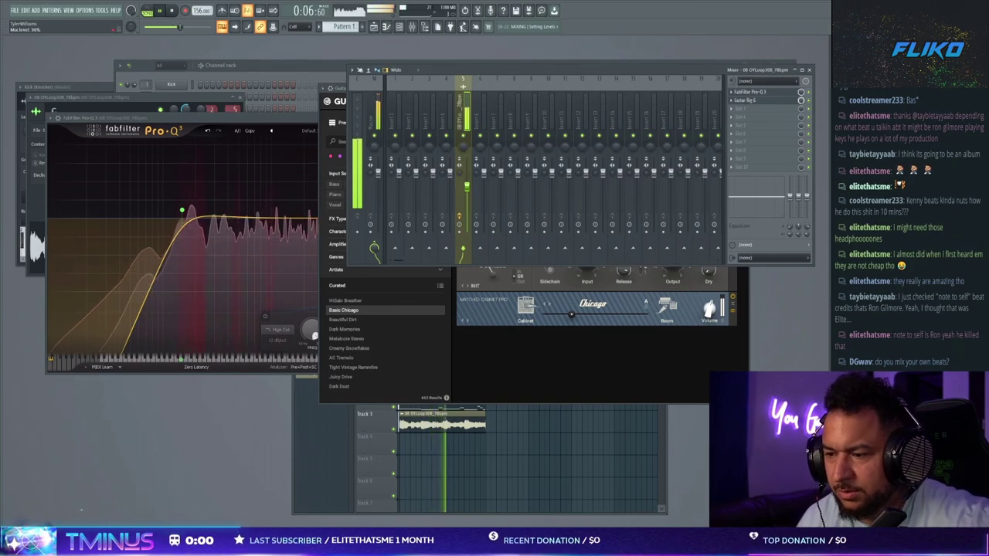
pyautogui.click(632, 346)
# Step: Compare the Chicago amp off and on, bypass the VC 76 compressor, and rebalance the effect mix and fader of the audio loop's track
pyautogui.click(733, 143)
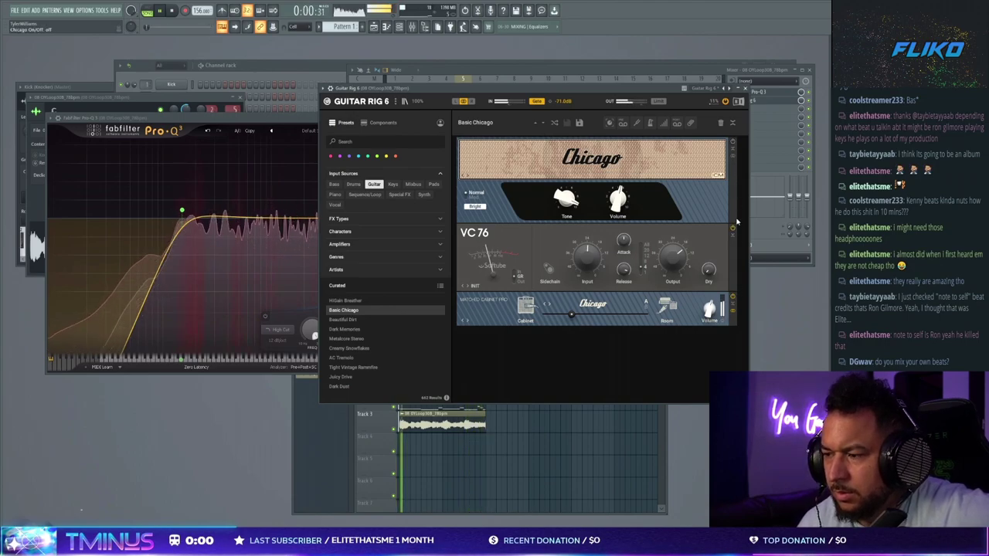
pyautogui.click(750, 132)
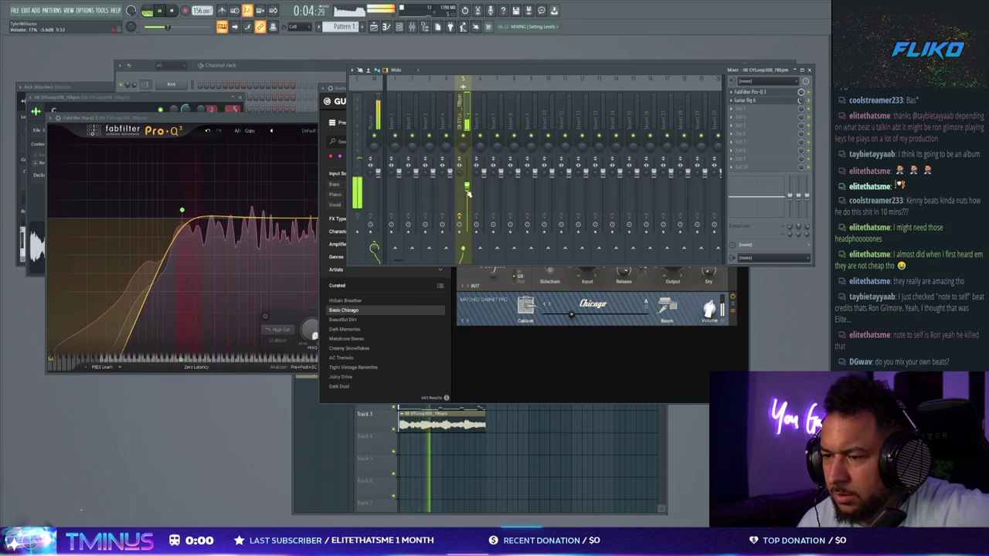
pyautogui.click(800, 101)
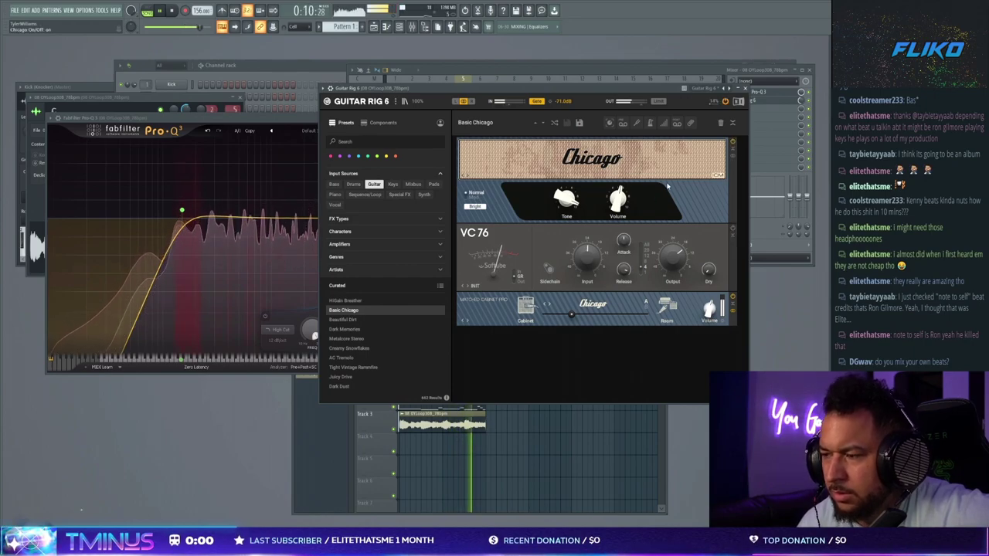
pyautogui.click(800, 101)
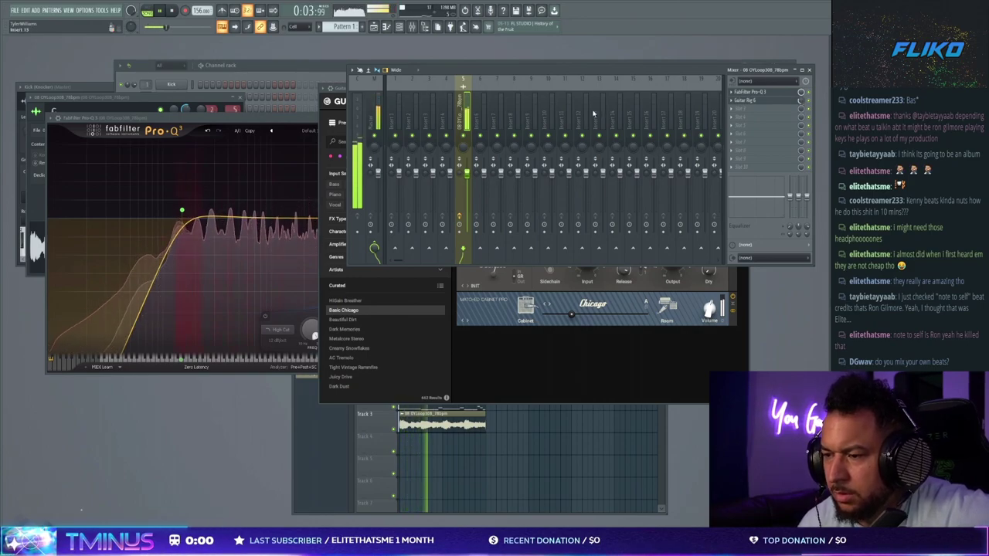
# Step: Load Spaced Out into effect slot 3 of the audio loop's mixer track
pyautogui.click(480, 338)
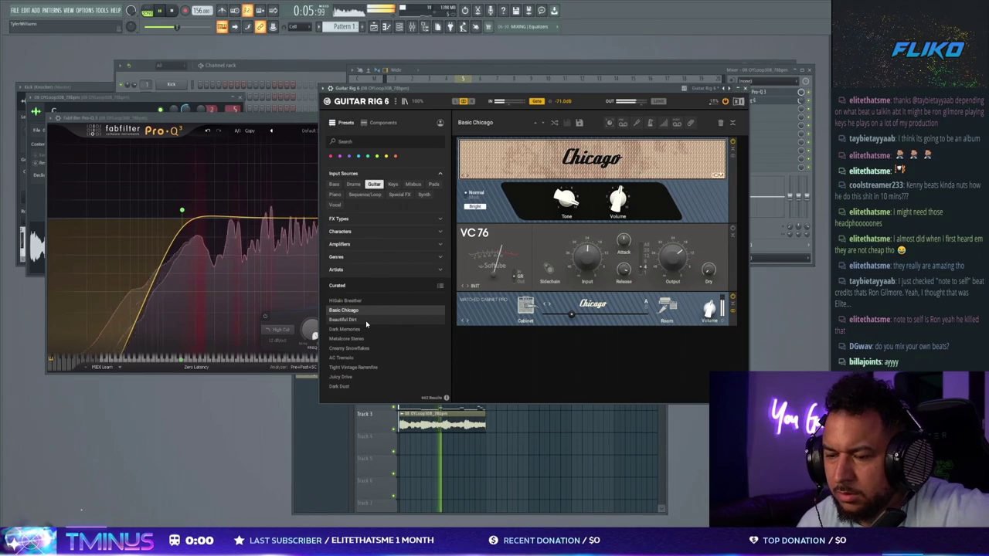
pyautogui.press('F6')
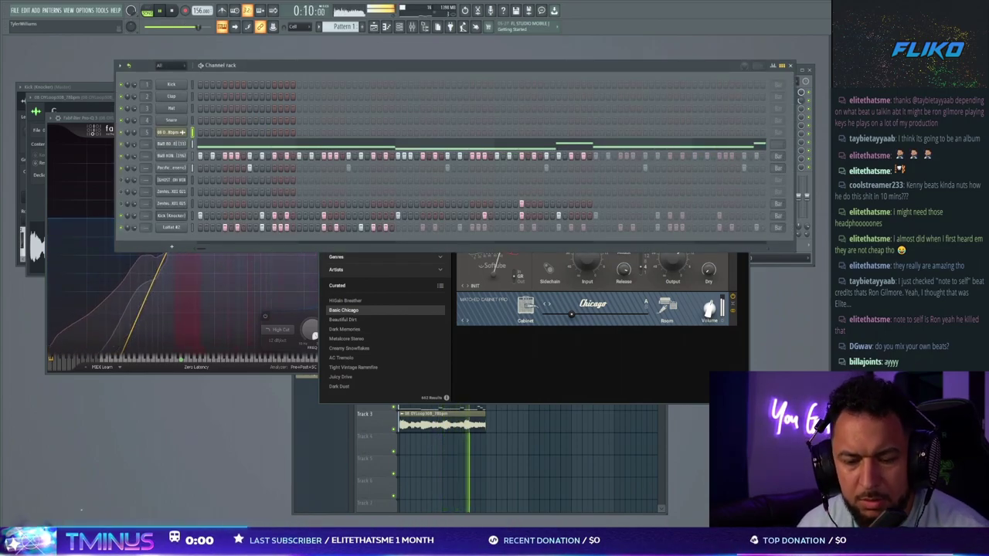
pyautogui.press('F9')
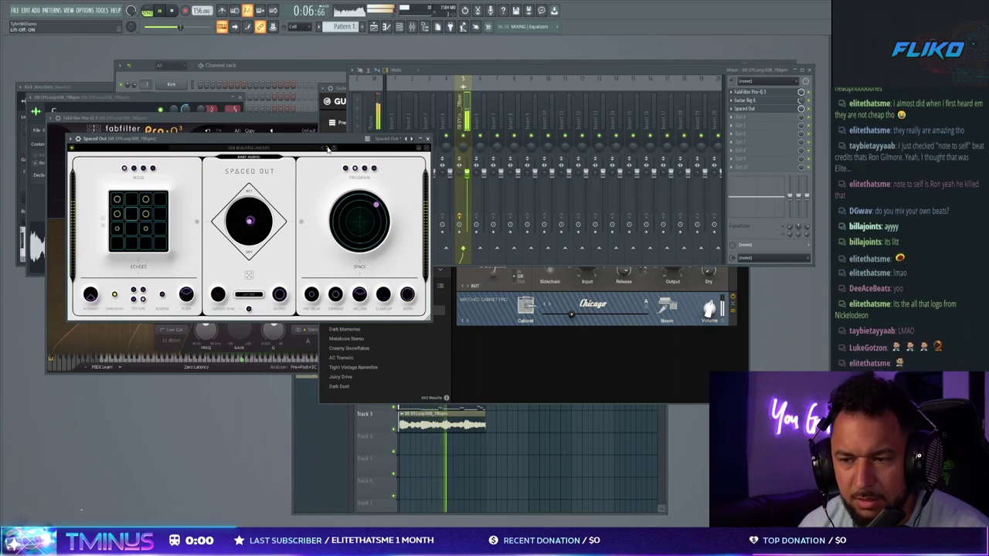
# Step: Add the BWB WAV 7 KICK (3) sample as a new channel and copy the Kick (Knocker) pattern onto it
pyautogui.click(86, 86)
pyautogui.click(143, 67)
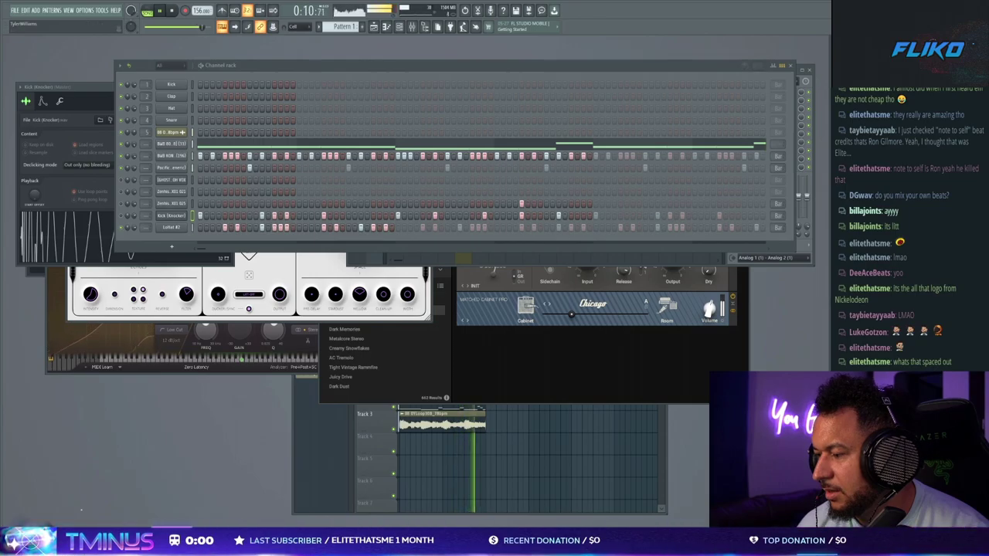
pyautogui.moveTo(222, 251); pyautogui.dragTo(220, 241)
pyautogui.click(192, 217)
pyautogui.hotkey('ctrl', 'c')
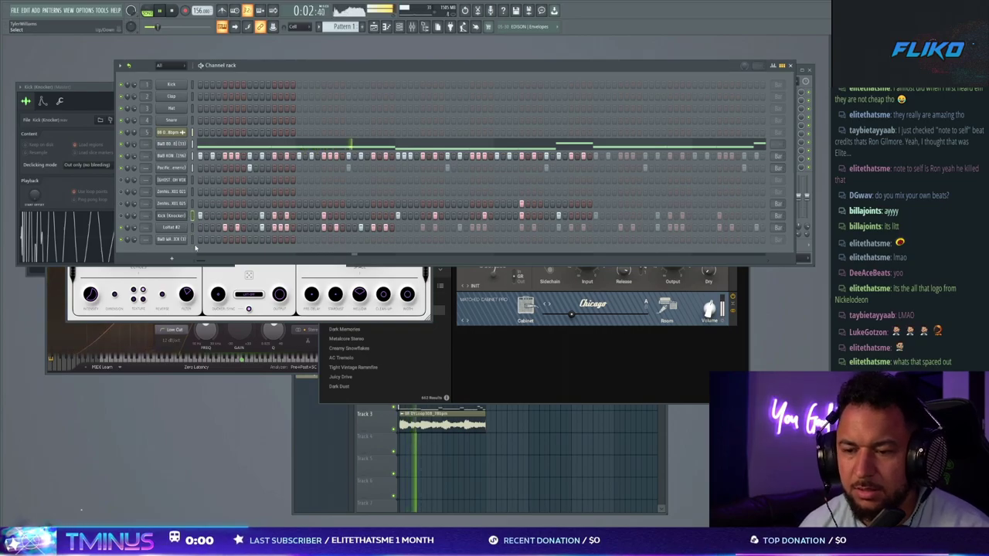
pyautogui.click(192, 239)
pyautogui.hotkey('ctrl', 'v')
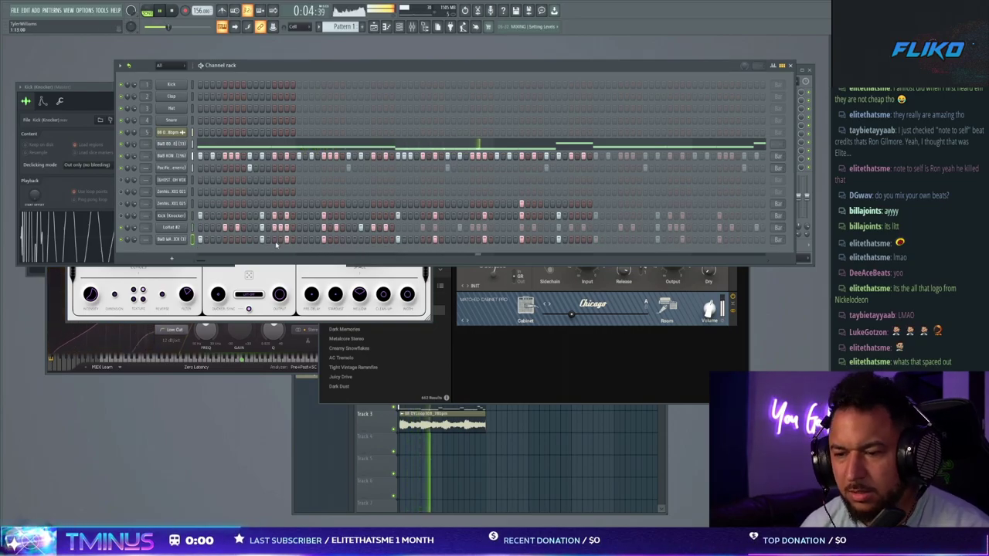
# Step: Lower the channel pitch of BWB WAV 7 KICK (3) slightly and check its notes in the piano roll
pyautogui.click(171, 238)
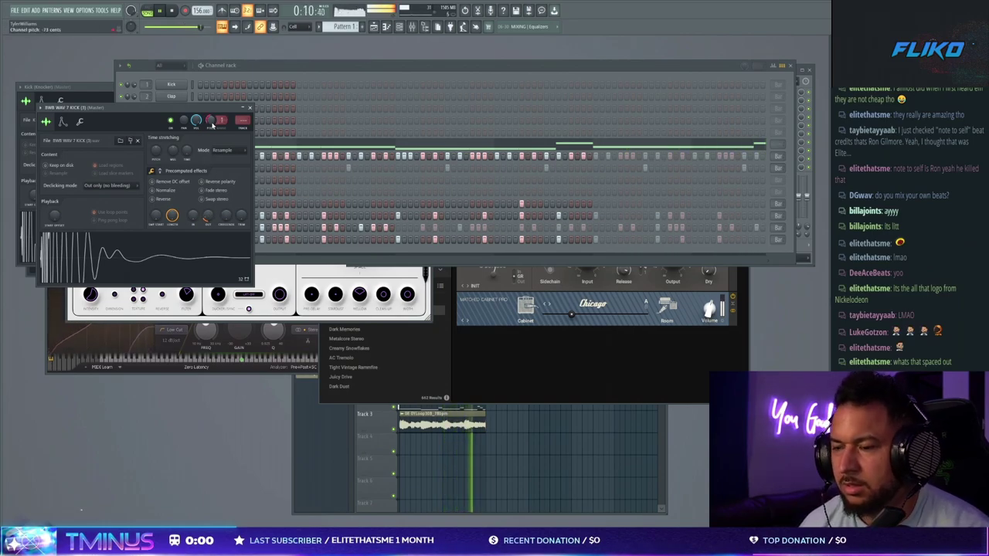
pyautogui.click(286, 263)
pyautogui.rightClick(181, 239)
pyautogui.click(194, 242)
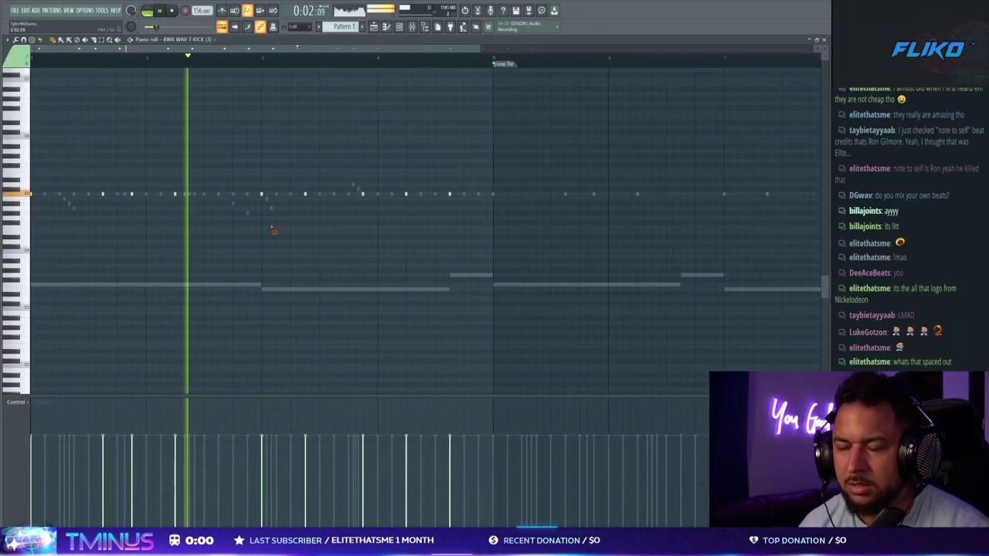
pyautogui.press('F7')
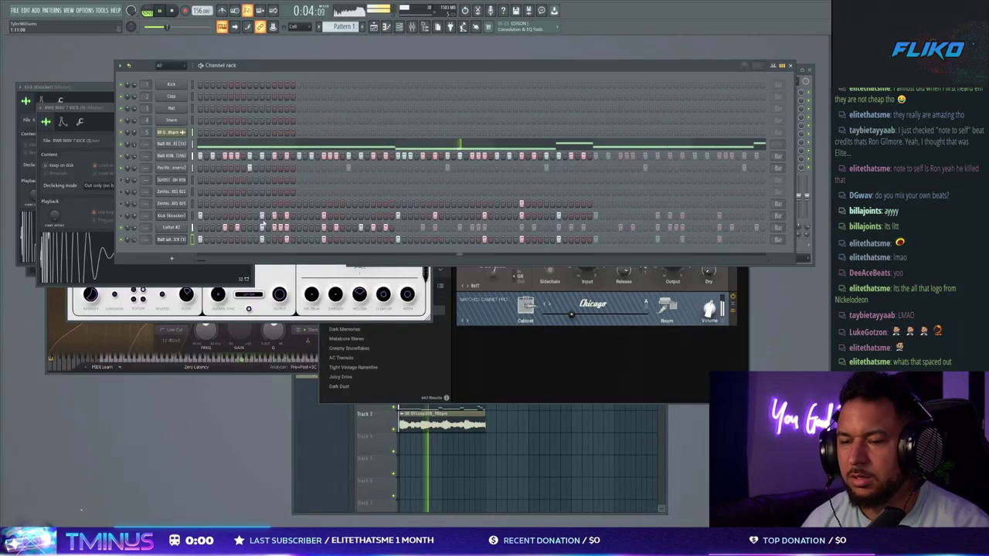
# Step: Check the miscellaneous settings of BWB WAV 7 KICK (3), and choose a different Spaced Out preset for the audio loop
pyautogui.click(170, 240)
pyautogui.click(80, 121)
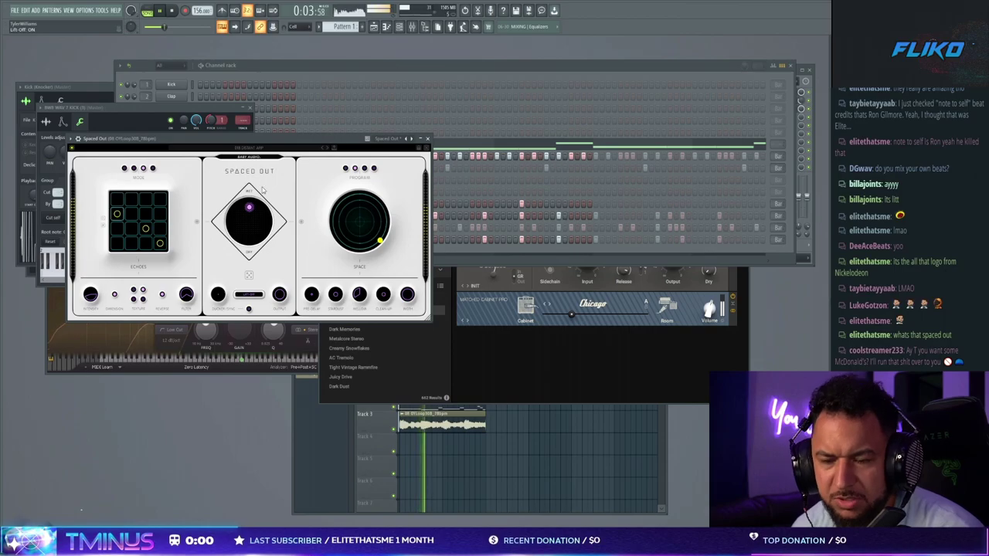
pyautogui.click(310, 71)
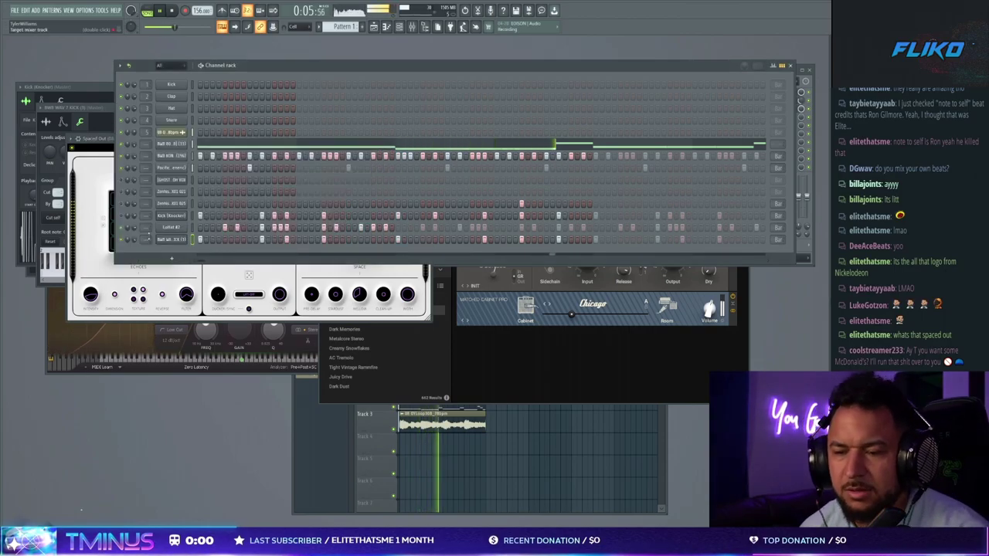
# Step: Set the quick fade-out of BWB WAV 7 KICK (3) to 23% and adjust its time shift
pyautogui.click(167, 241)
pyautogui.click(167, 240)
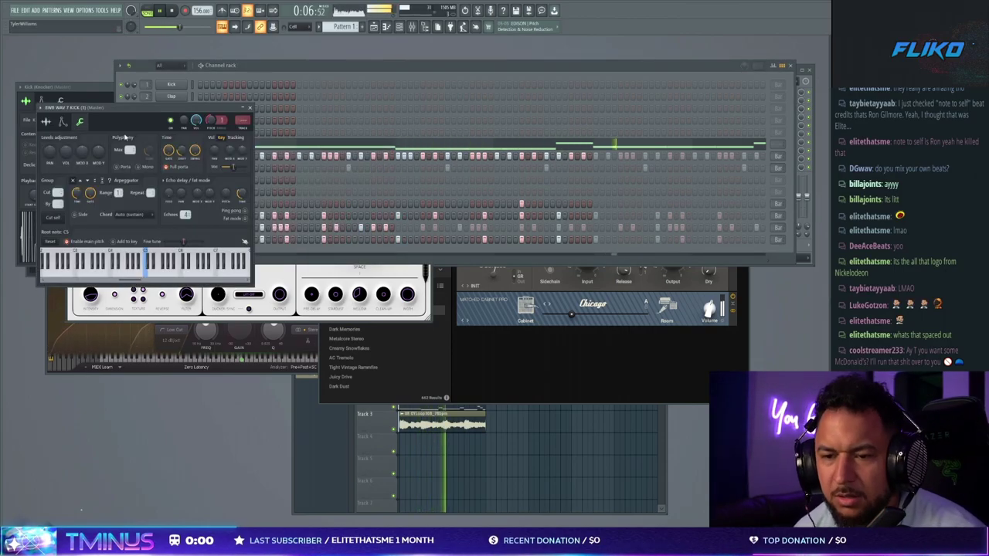
pyautogui.click(63, 124)
pyautogui.click(46, 123)
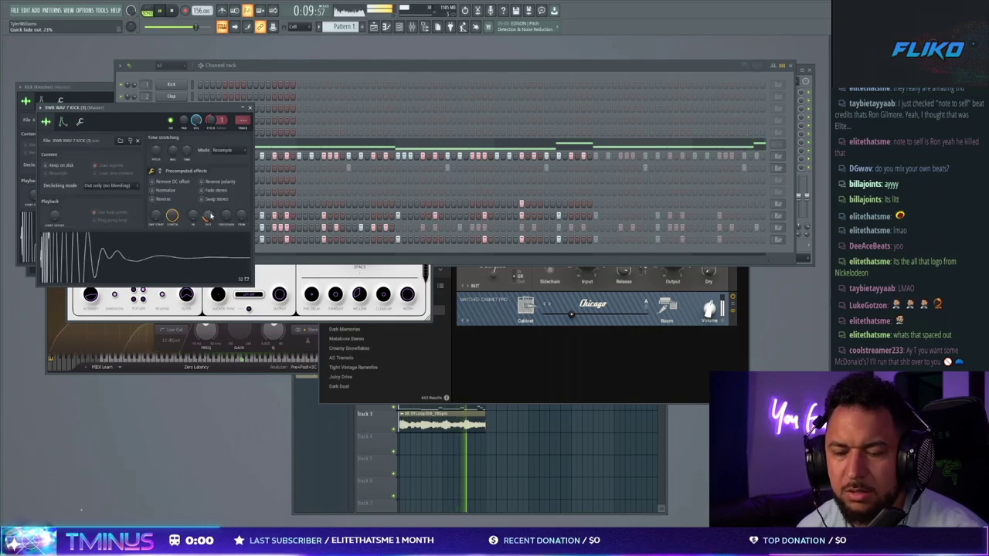
pyautogui.click(79, 122)
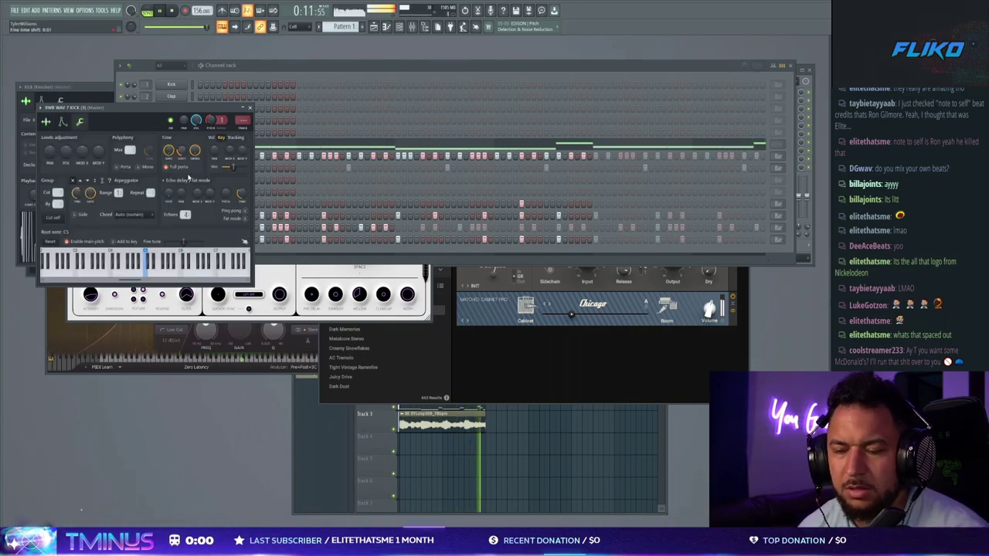
# Step: Open the Spaced Out effect on the audio loop's mixer track
pyautogui.press('F6')
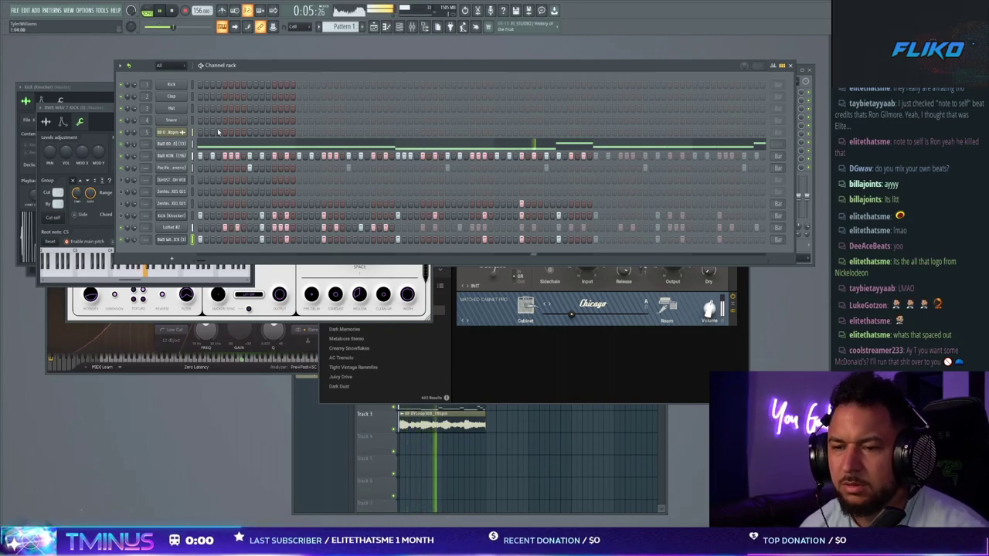
pyautogui.click(171, 132)
pyautogui.press('F9')
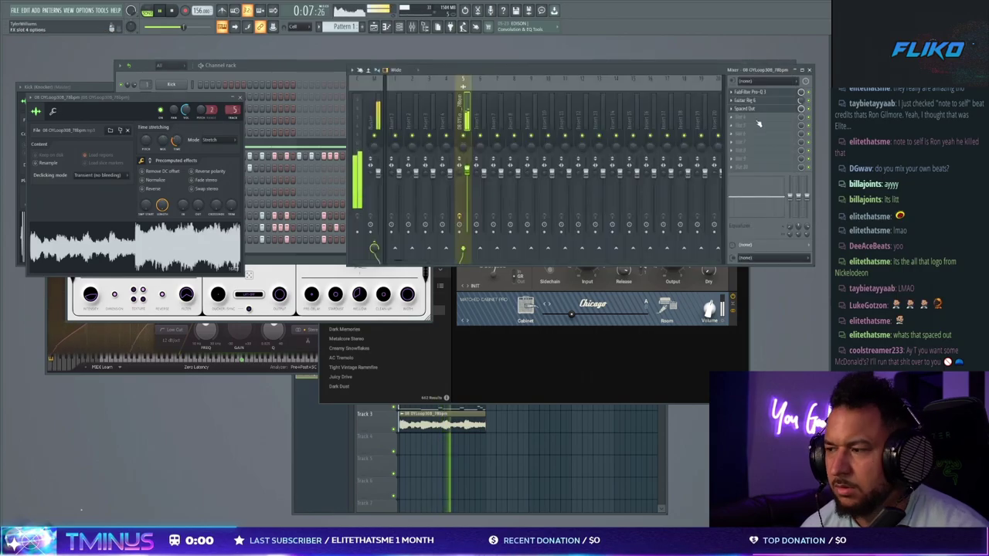
pyautogui.click(756, 109)
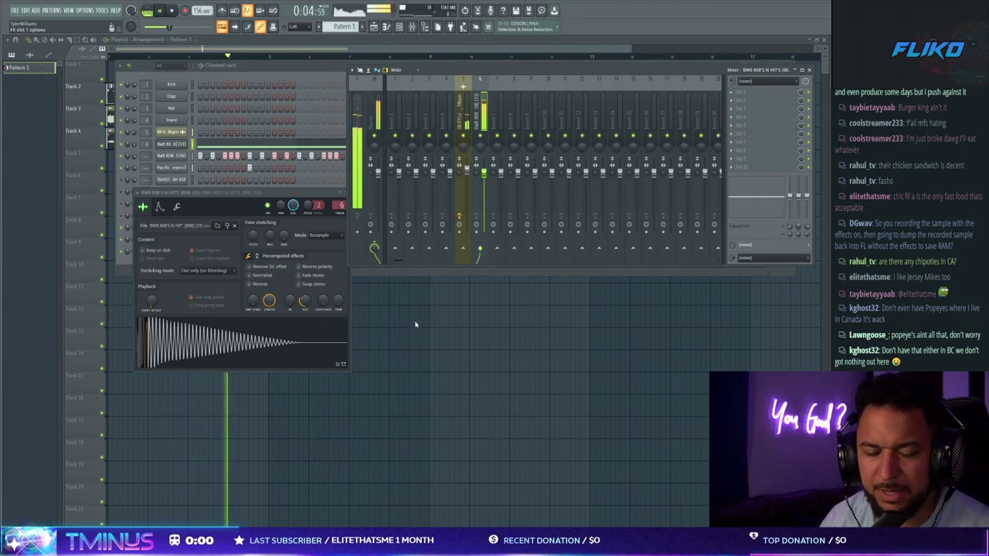
# Step: Load Fruity WaveShaper into effect slot 1 of the 808's mixer track and browse through its distortion presets
pyautogui.click(415, 324)
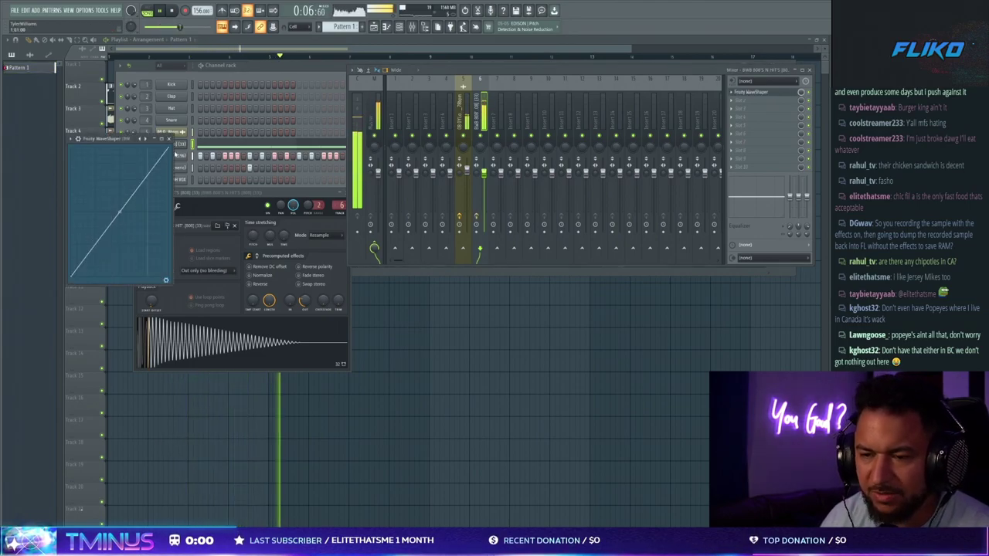
pyautogui.click(146, 140)
pyautogui.click(146, 140)
pyautogui.click(147, 140)
pyautogui.click(147, 140)
pyautogui.click(148, 140)
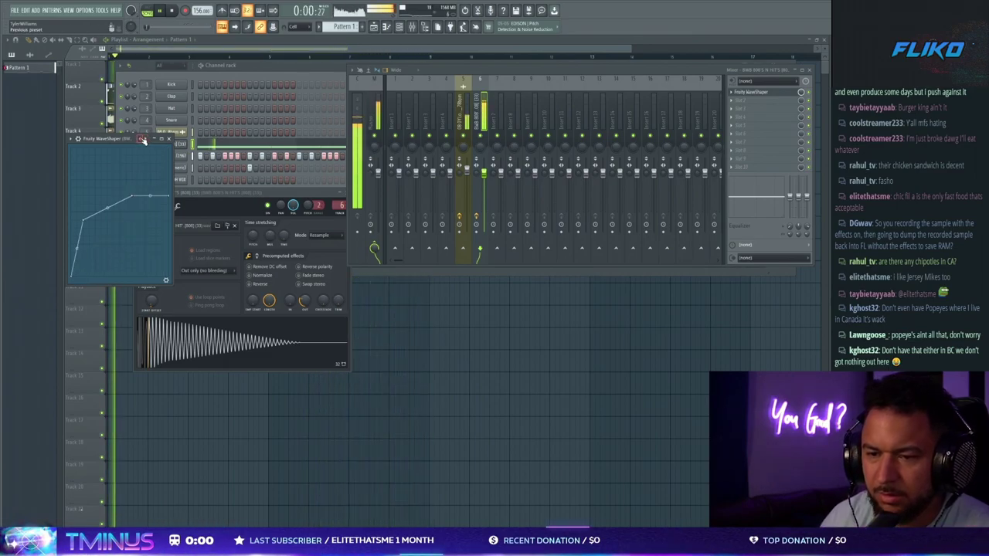
# Step: Choose the Fast dist 1 preset in Fruity WaveShaper and move the curve's clipping node up to steepen the slope
pyautogui.click(142, 140)
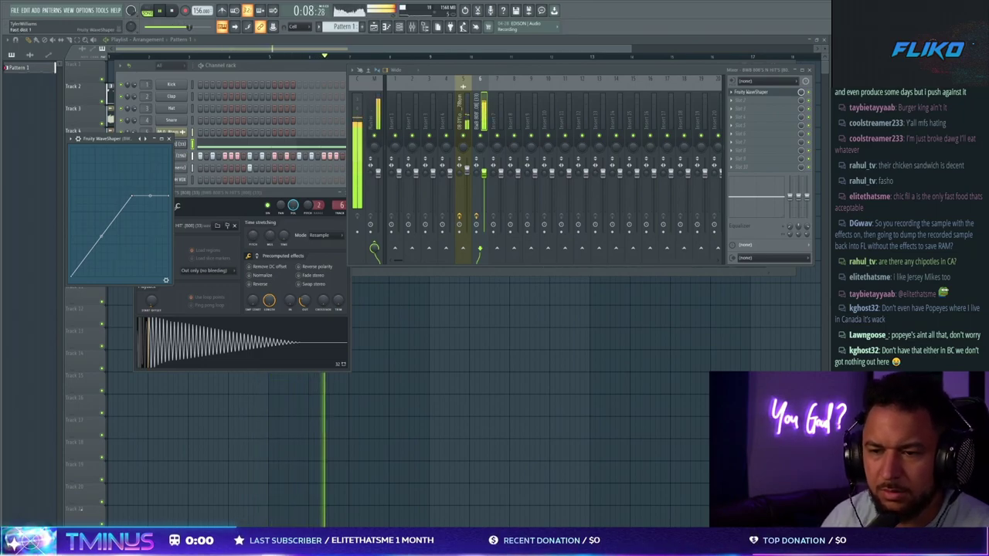
pyautogui.moveTo(115, 138); pyautogui.dragTo(131, 139)
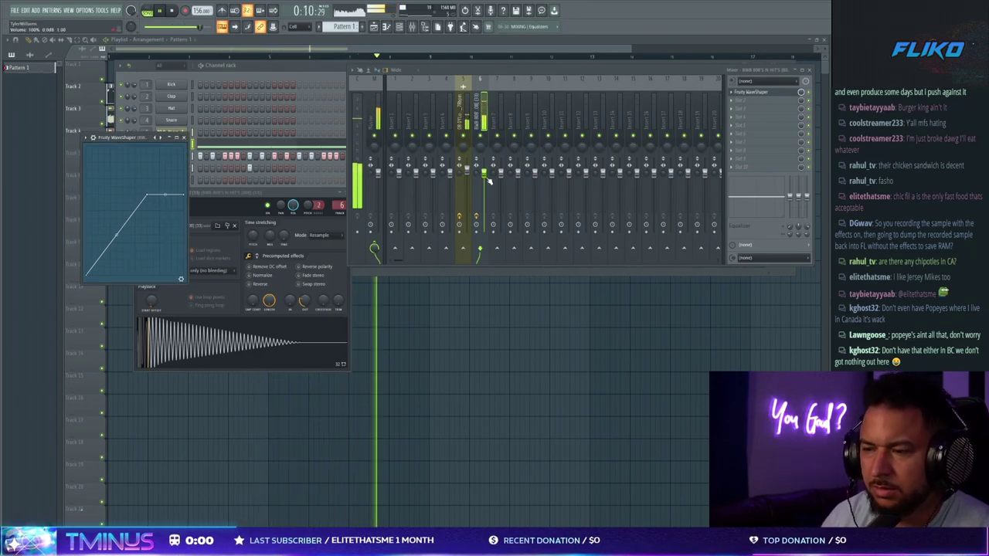
pyautogui.moveTo(146, 194); pyautogui.dragTo(134, 177)
# Step: Set the quick fade-out of the BWB 808 sample to 44%
pyautogui.click(247, 72)
pyautogui.click(180, 144)
pyautogui.click(180, 144)
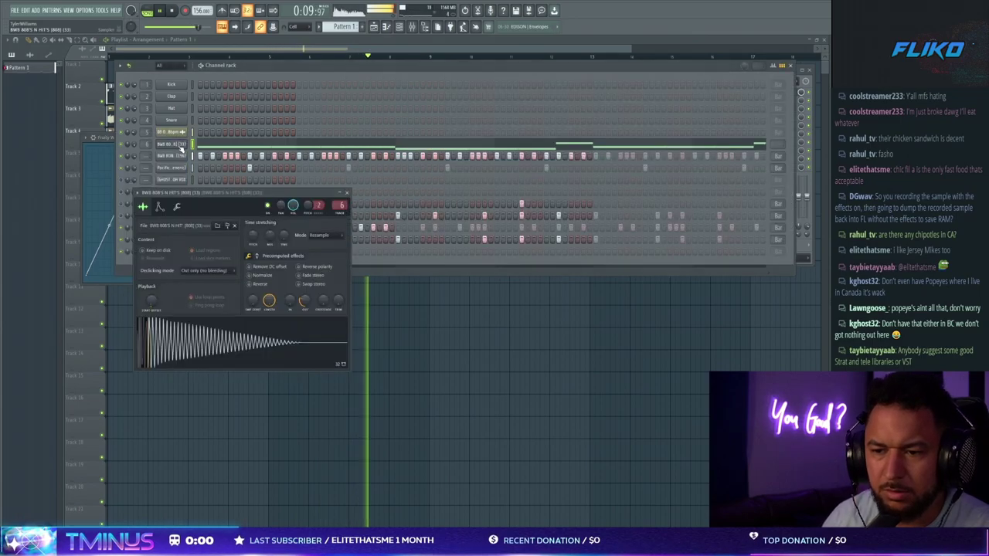
pyautogui.moveTo(305, 301); pyautogui.dragTo(307, 297)
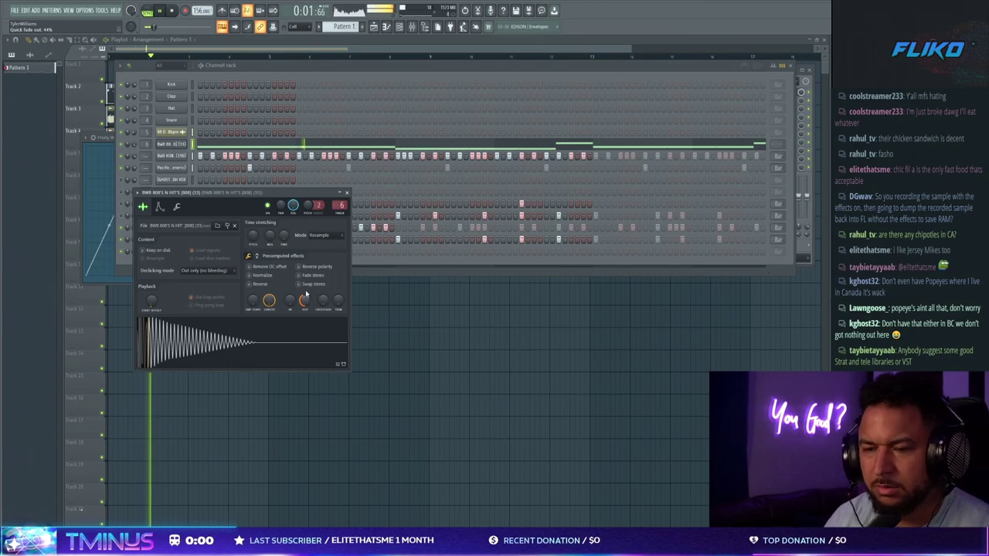
pyautogui.click(254, 73)
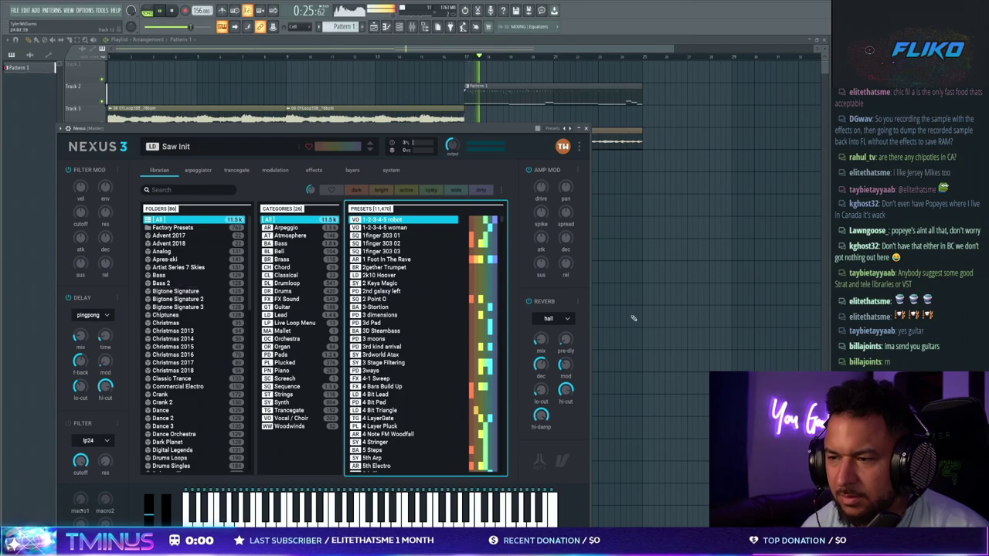
# Step: Copy the audio loop clip that starts at bar 9 to bar 17 on the same playlist track
pyautogui.press('Escape')
pyautogui.moveTo(318, 118); pyautogui.dragTo(494, 121)
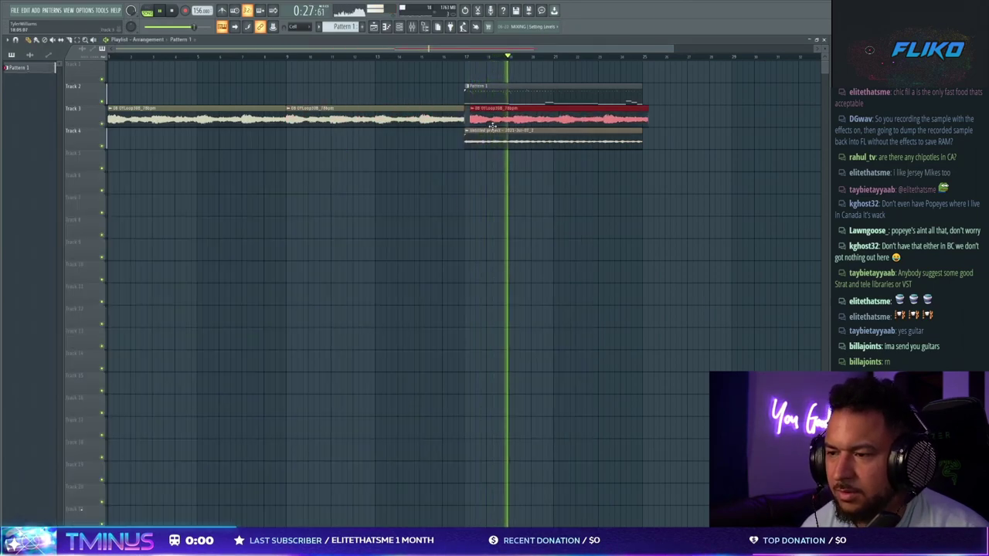
# Step: Remove two repeated 808 notes and lengthen the notes before the gaps so each holds until the next note
pyautogui.press('F7')
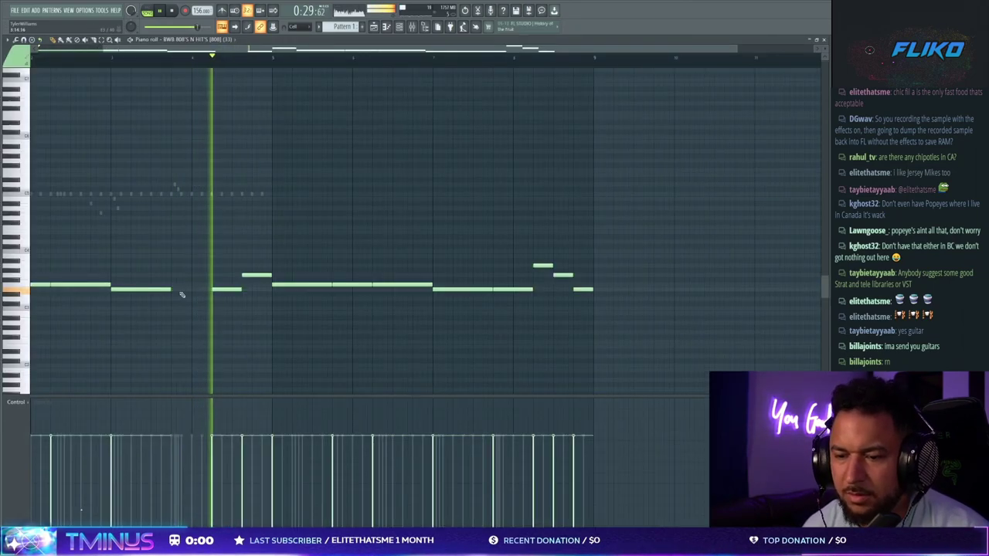
pyautogui.moveTo(169, 289); pyautogui.dragTo(211, 290)
pyautogui.rightClick(339, 285)
pyautogui.moveTo(330, 284); pyautogui.dragTo(372, 286)
pyautogui.rightClick(502, 289)
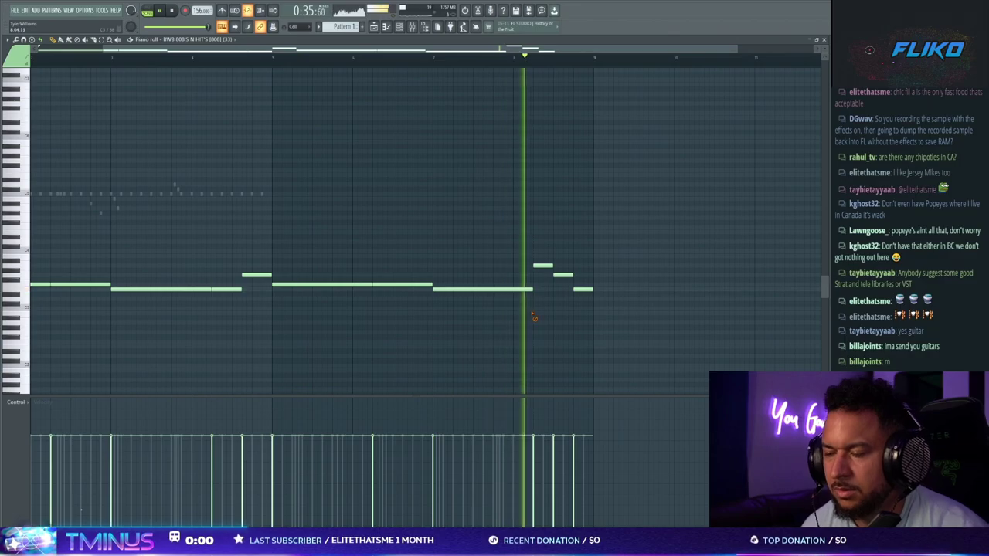
# Step: Open the Nexus channel, search its presets for "darkpad" and load 101 Darkpad
pyautogui.press('F7')
pyautogui.press('F6')
pyautogui.press('space')
pyautogui.press('F5')
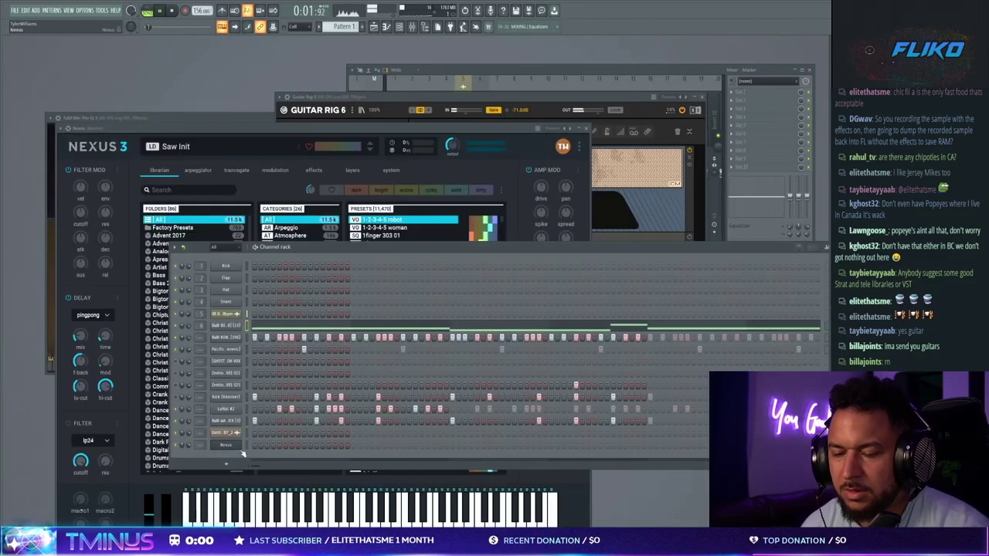
pyautogui.click(237, 447)
pyautogui.click(237, 446)
pyautogui.click(192, 191)
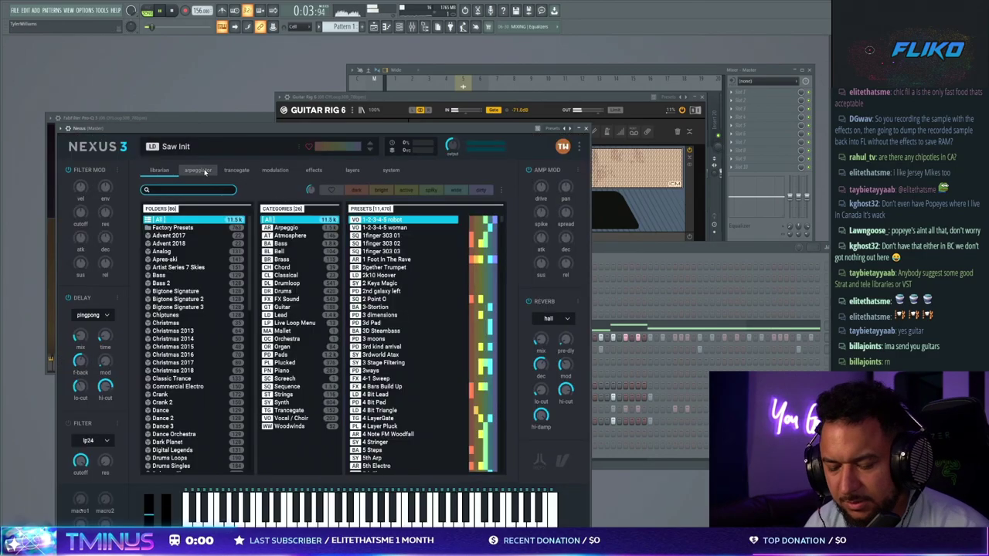
pyautogui.write('darj')
pyautogui.press('BackSpace')
pyautogui.write('kp')
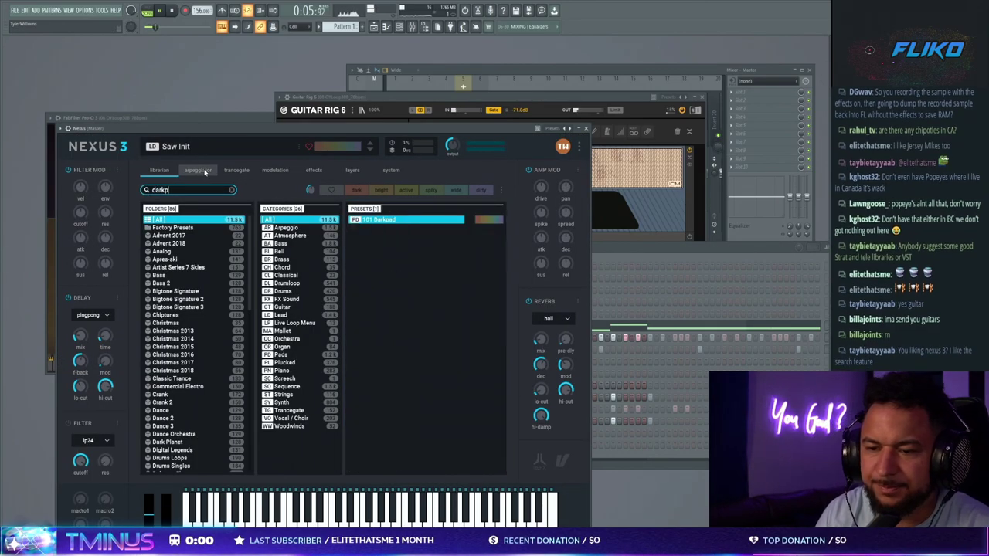
pyautogui.write('ad')
pyautogui.click(377, 221)
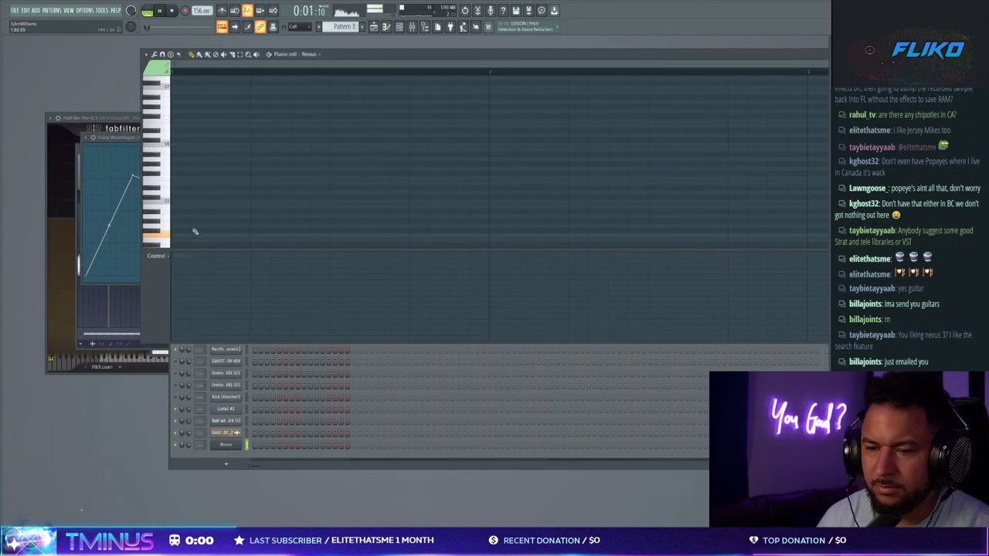
# Step: Draw two consecutive two-bar Nexus notes in Pattern 3, the second one semitone lower, and place the pattern at bar 9 on Track 5
pyautogui.click(187, 234)
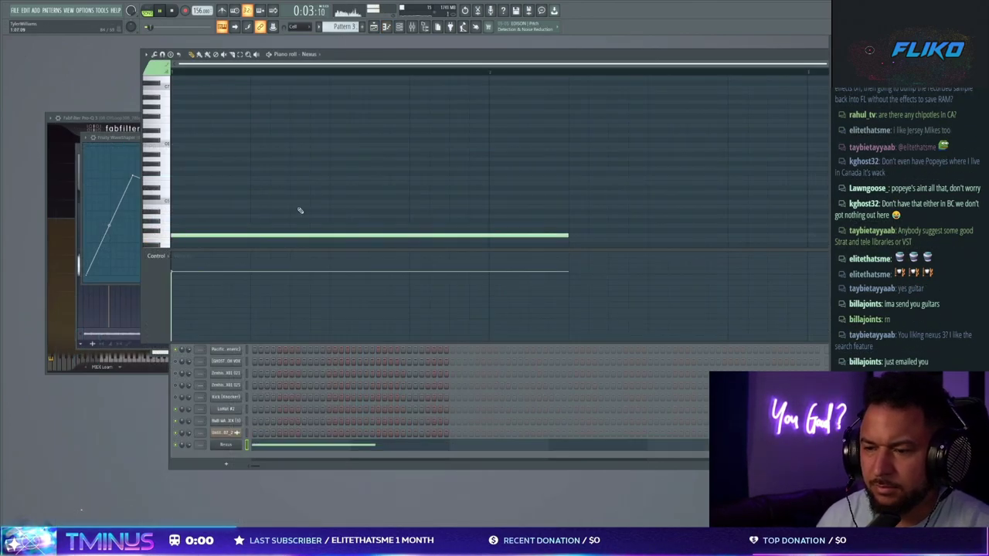
pyautogui.doubleClick(379, 54)
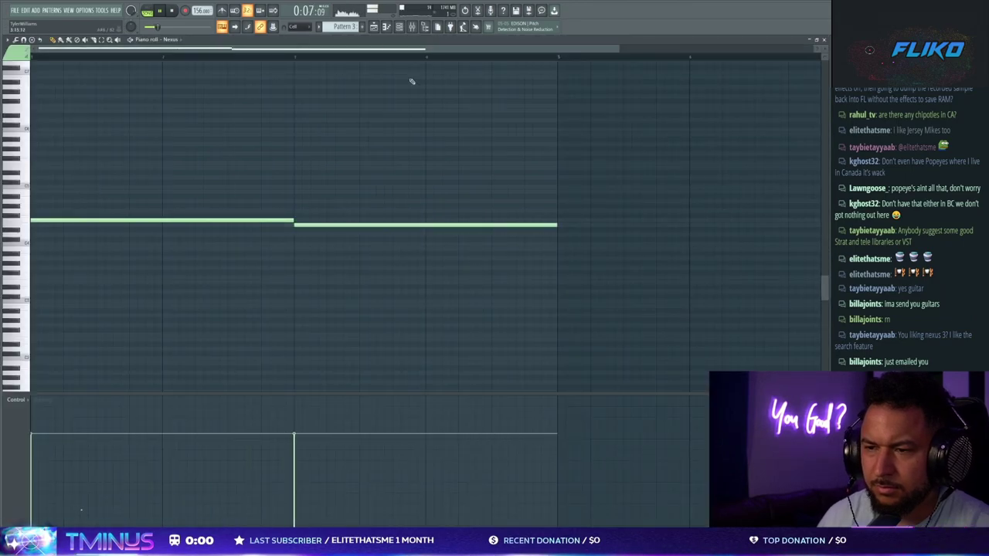
pyautogui.press('F5')
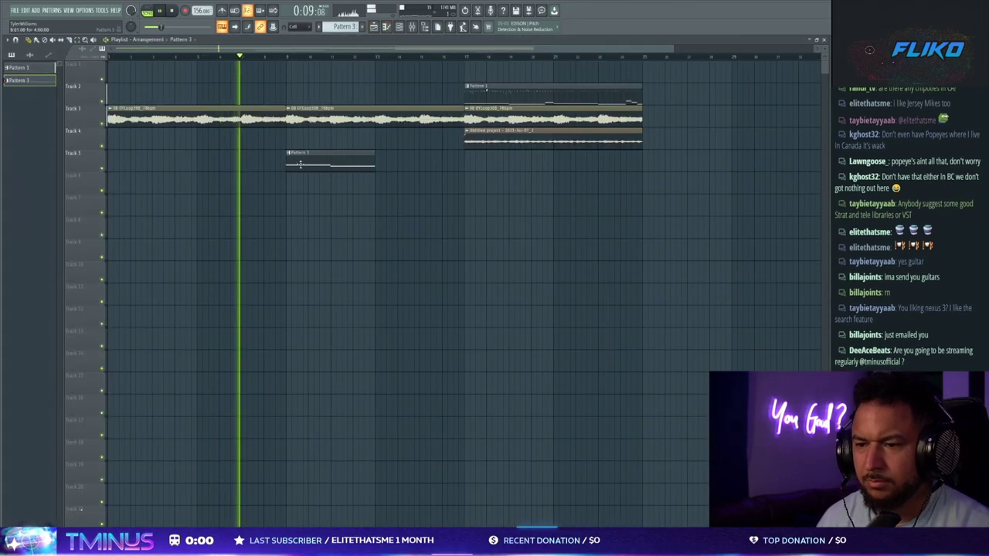
# Step: Transpose all the Nexus notes in Pattern 3 down one octave
pyautogui.press('F7')
pyautogui.hotkey('ctrl', 'a')
pyautogui.press('F7')
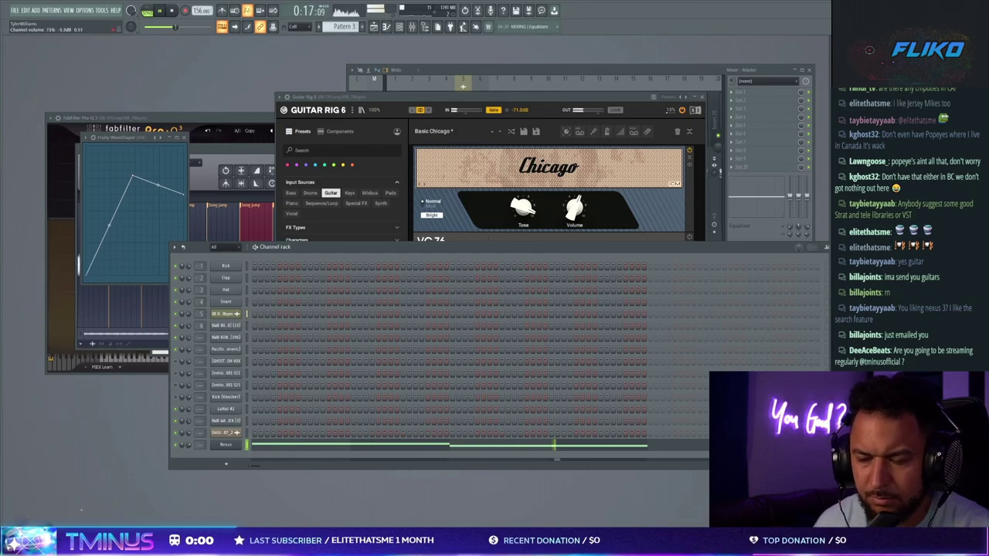
# Step: Route the Nexus channel to mixer track 7 and load Guitar Rig 5 into its first effect slot
pyautogui.click(226, 445)
pyautogui.click(262, 150)
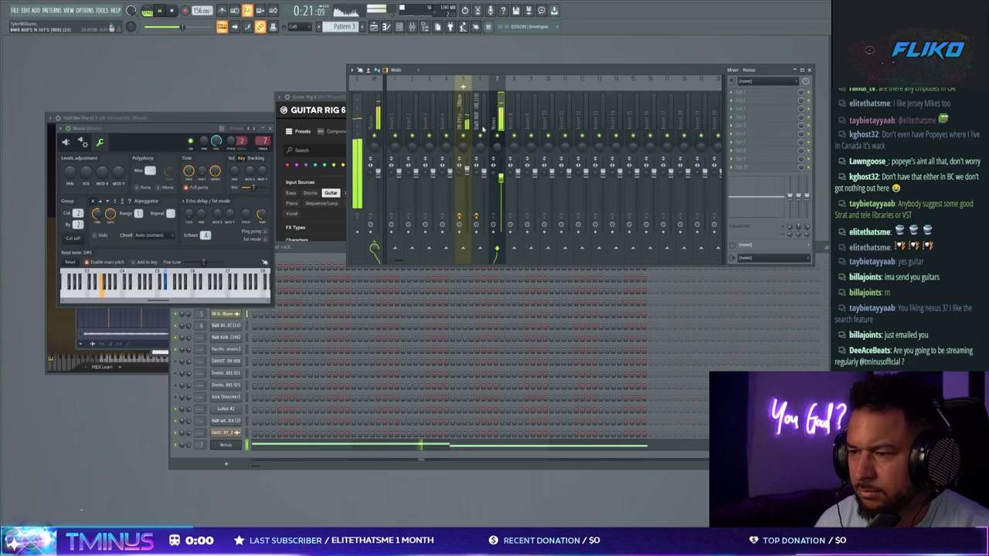
pyautogui.click(467, 173)
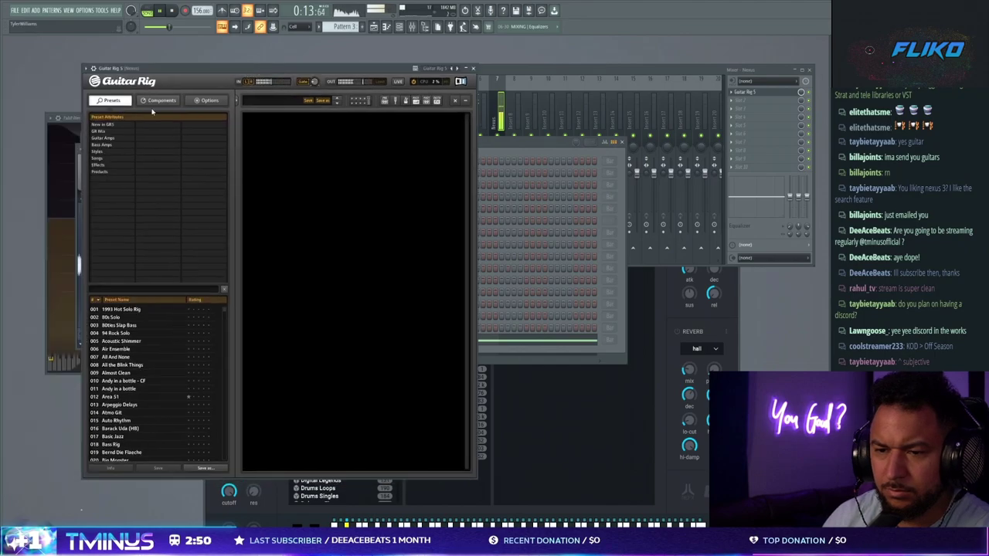
# Step: Audition Guitar Rig 5's Classic Rock song presets and load The Bridge
pyautogui.click(115, 158)
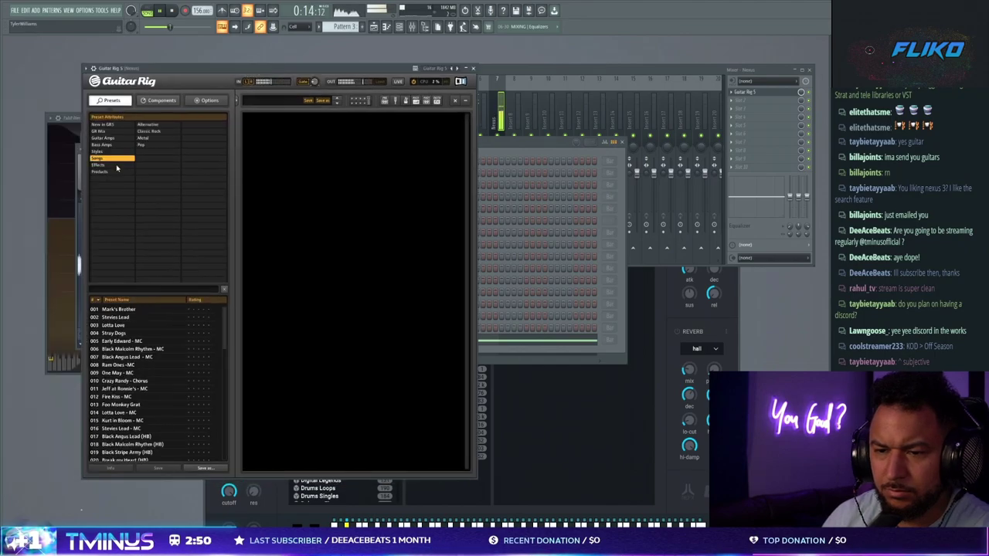
pyautogui.click(150, 130)
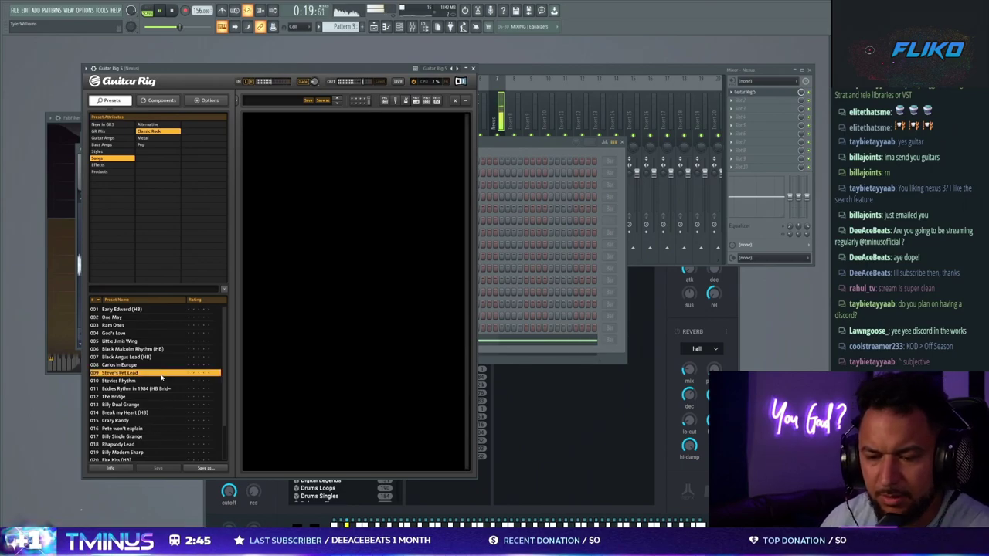
pyautogui.click(138, 381)
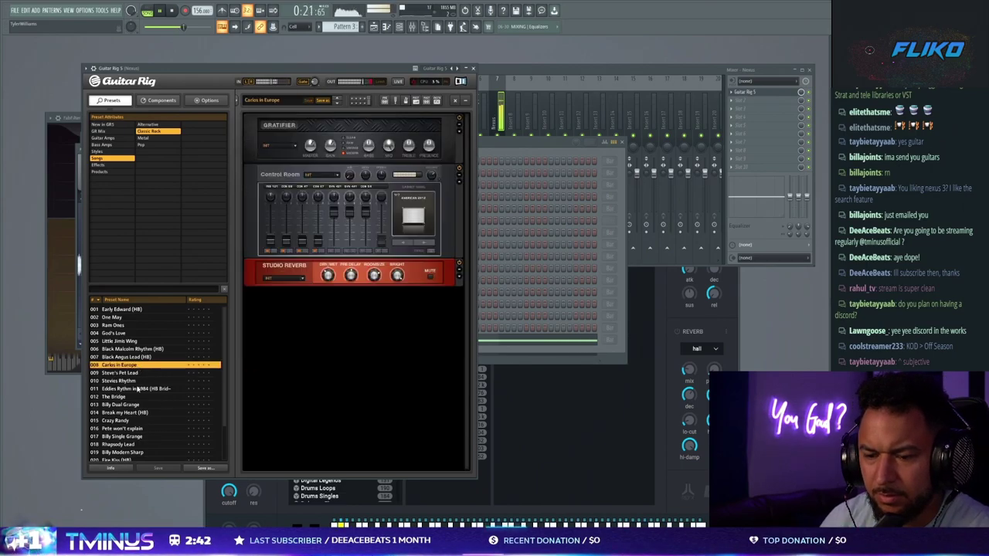
pyautogui.click(137, 389)
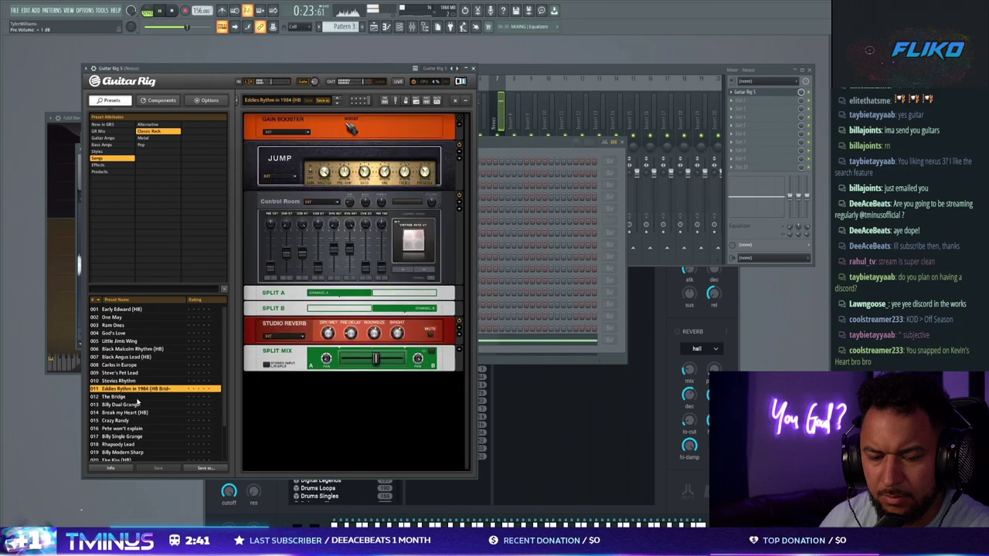
pyautogui.click(137, 397)
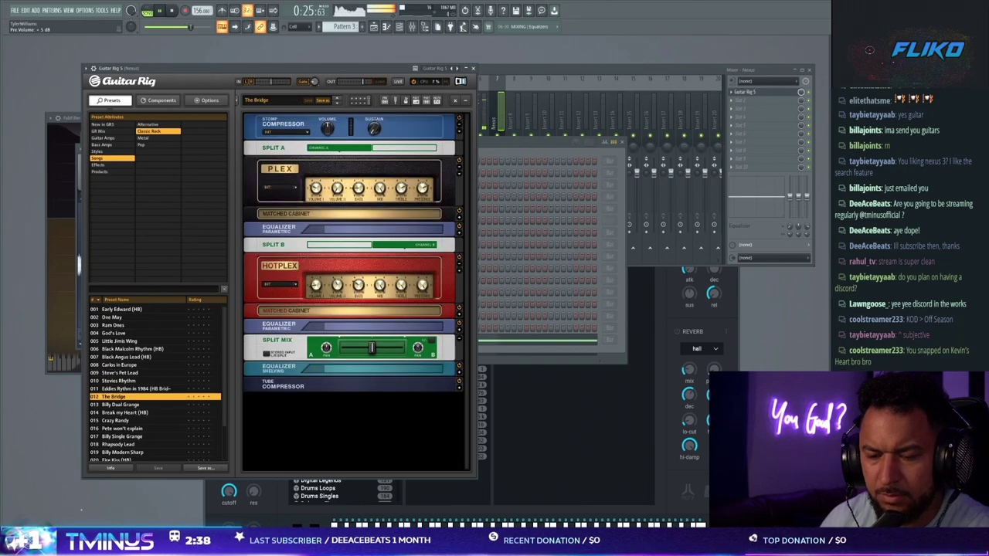
# Step: Reopen the Nexus notes of Pattern 3, shorten the end of the first low note and stop playback
pyautogui.press('F6')
pyautogui.press('F5')
pyautogui.click(336, 59)
pyautogui.press('F5')
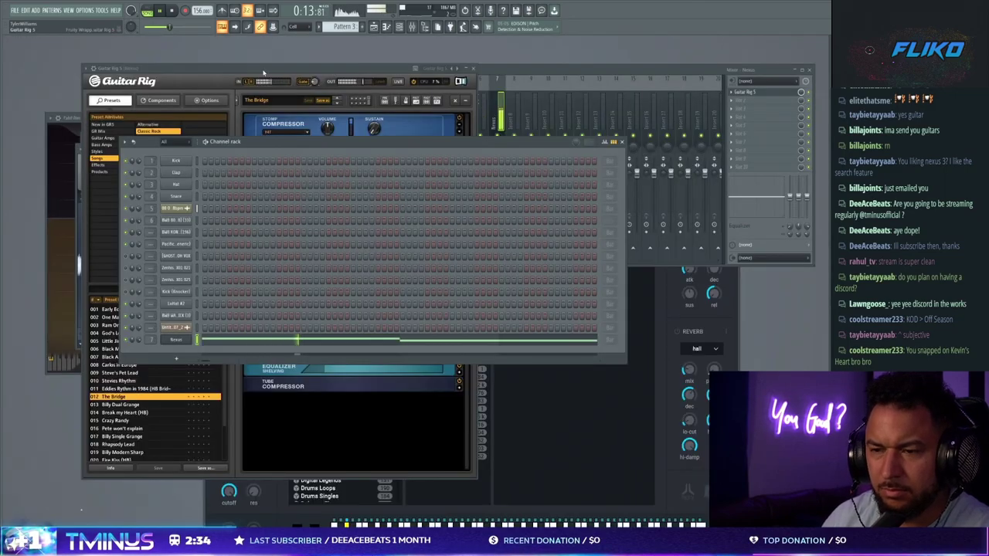
pyautogui.click(263, 72)
pyautogui.click(483, 151)
pyautogui.click(352, 340)
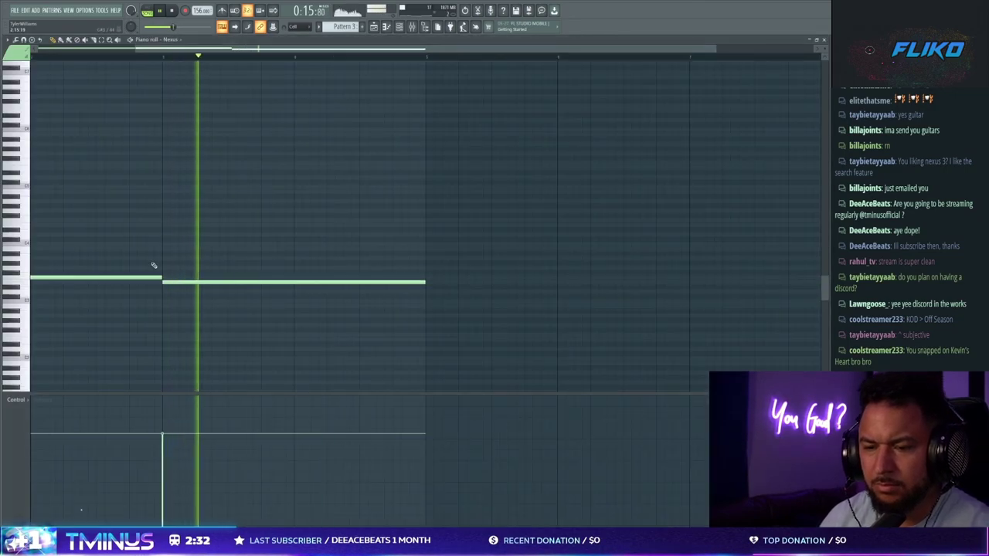
pyautogui.moveTo(161, 278); pyautogui.dragTo(137, 280)
pyautogui.press('space')
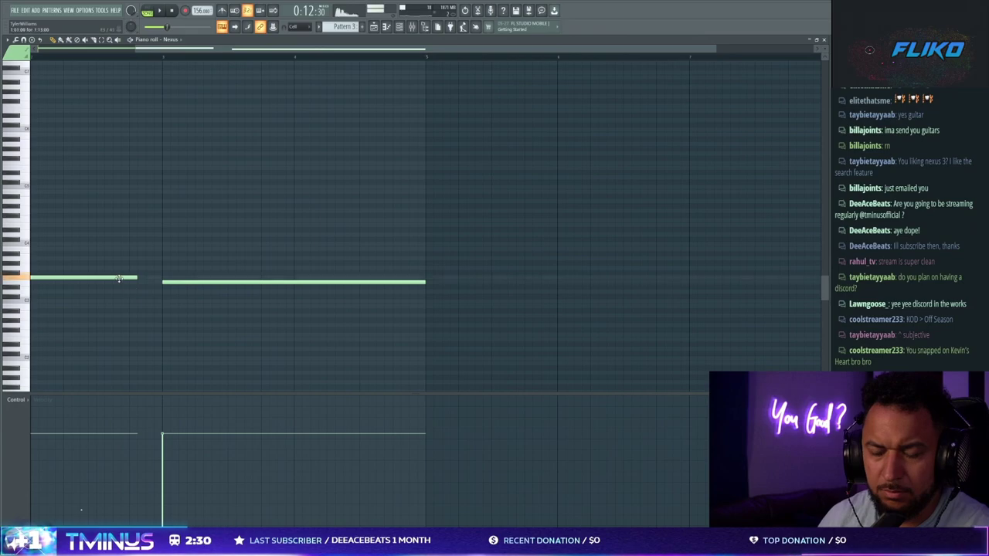
# Step: Add a half-bar A4 note in the second half of bar 2, ending where the second low note starts
pyautogui.click(108, 221)
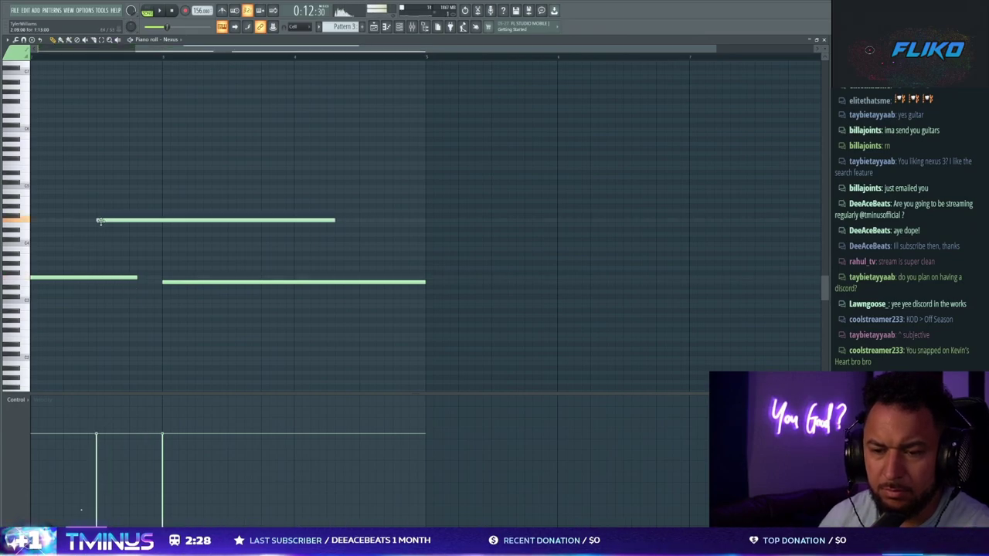
pyautogui.moveTo(151, 221); pyautogui.dragTo(148, 211)
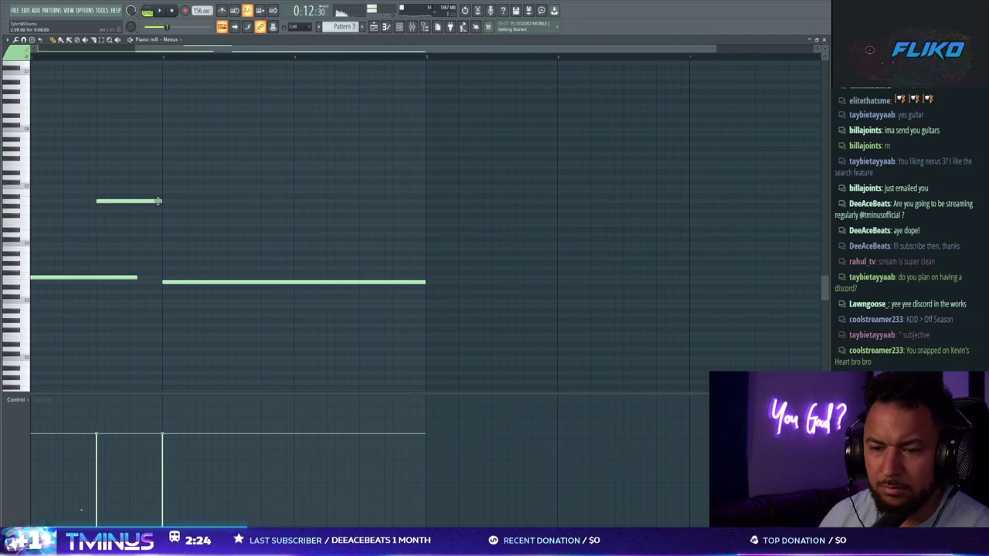
pyautogui.moveTo(165, 200); pyautogui.dragTo(160, 201)
pyautogui.press('Escape')
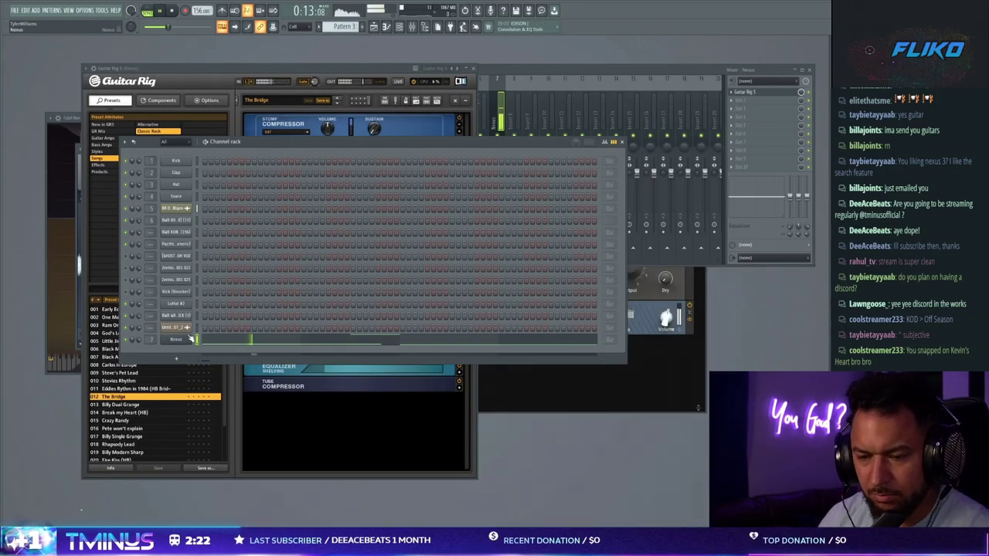
# Step: Look through the modulation and effects settings of the 101 Darkpad patch in Nexus
pyautogui.click(191, 340)
pyautogui.click(247, 154)
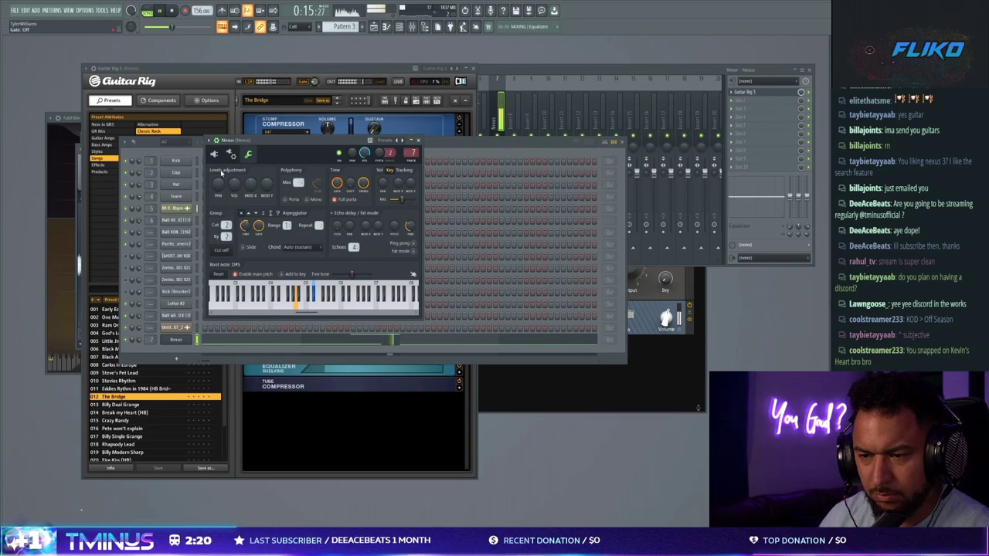
pyautogui.click(216, 155)
pyautogui.click(423, 200)
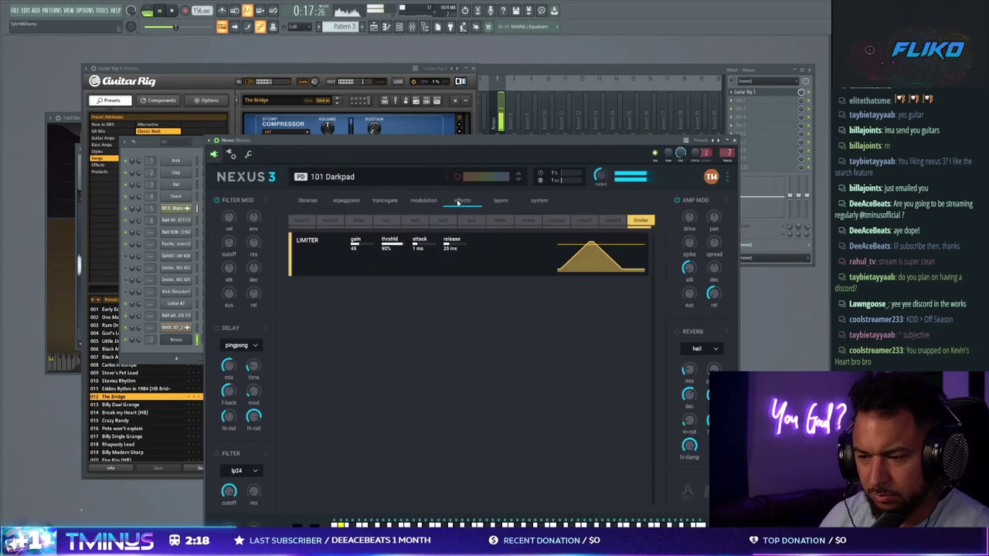
# Step: Copy the upper note to G4 in the second half of bar 4 and adjust the lengths of the surrounding notes
pyautogui.press('F7')
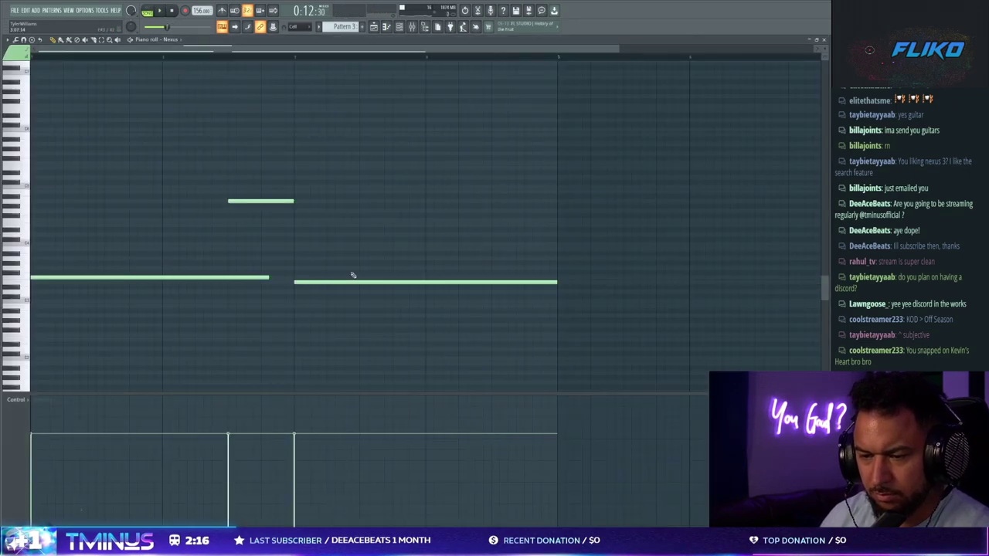
pyautogui.moveTo(469, 202); pyautogui.dragTo(513, 209)
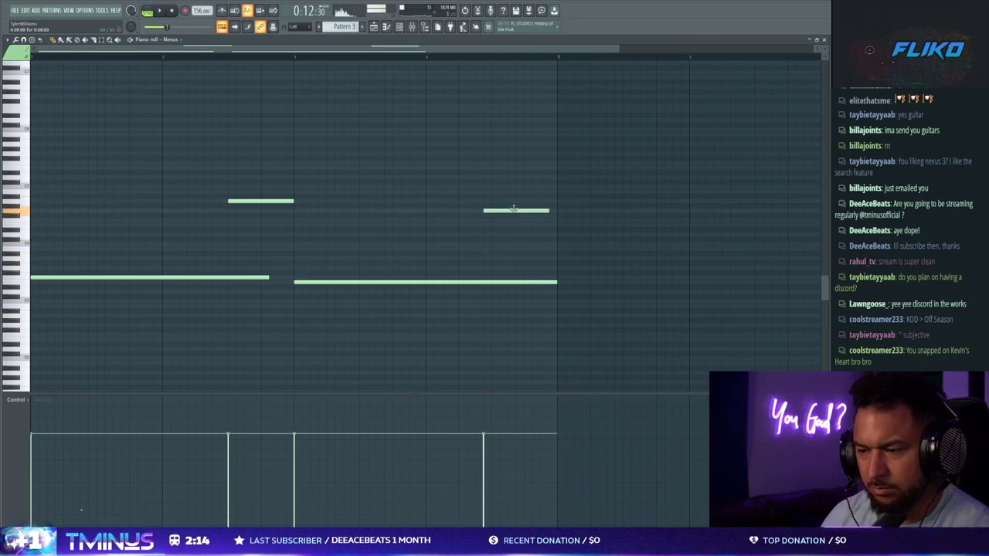
pyautogui.moveTo(265, 207); pyautogui.dragTo(257, 209)
pyautogui.moveTo(503, 210); pyautogui.dragTo(495, 210)
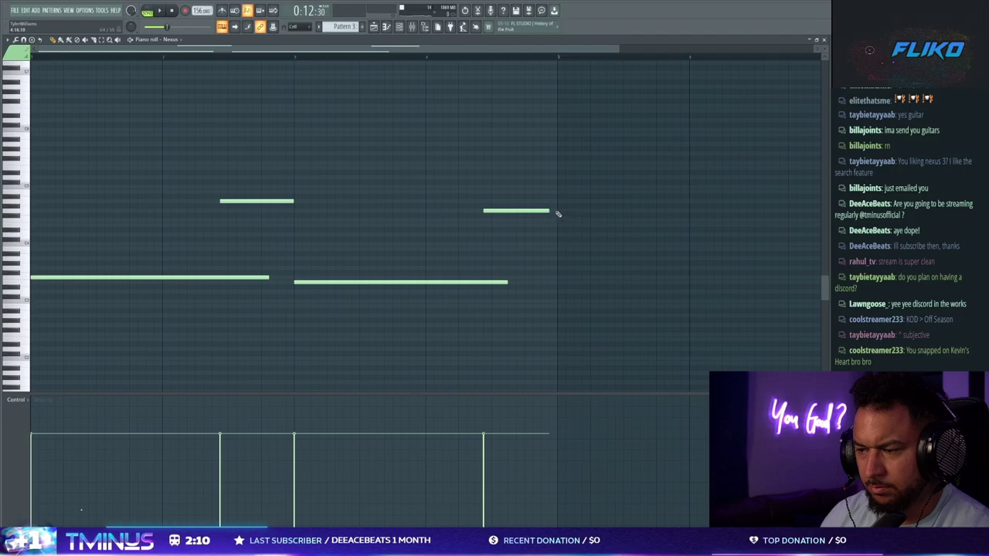
pyautogui.press('F7')
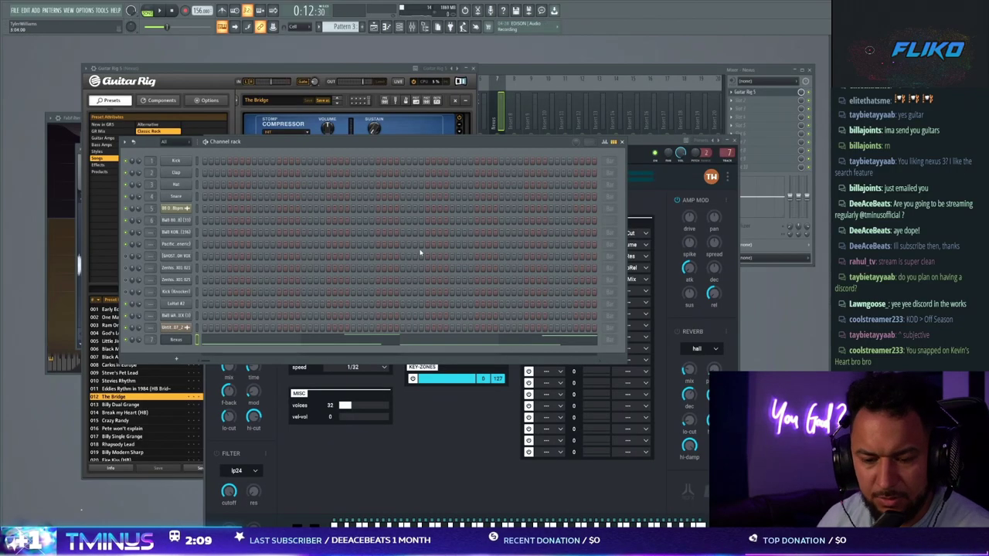
# Step: Set the Nexus portamento speed to 1/8 and its channel volume to 93%
pyautogui.click(337, 421)
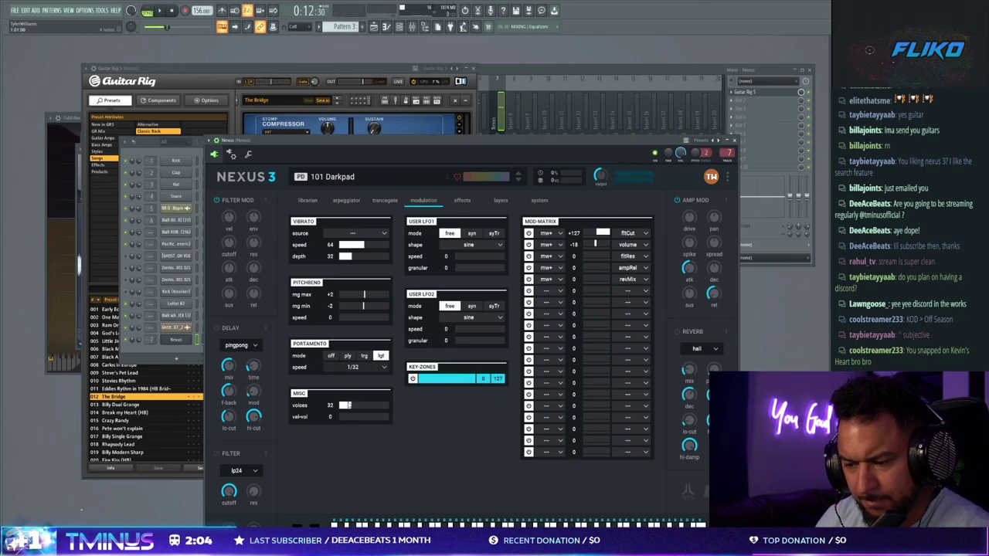
pyautogui.click(161, 358)
pyautogui.press('space')
pyautogui.click(365, 451)
pyautogui.click(161, 358)
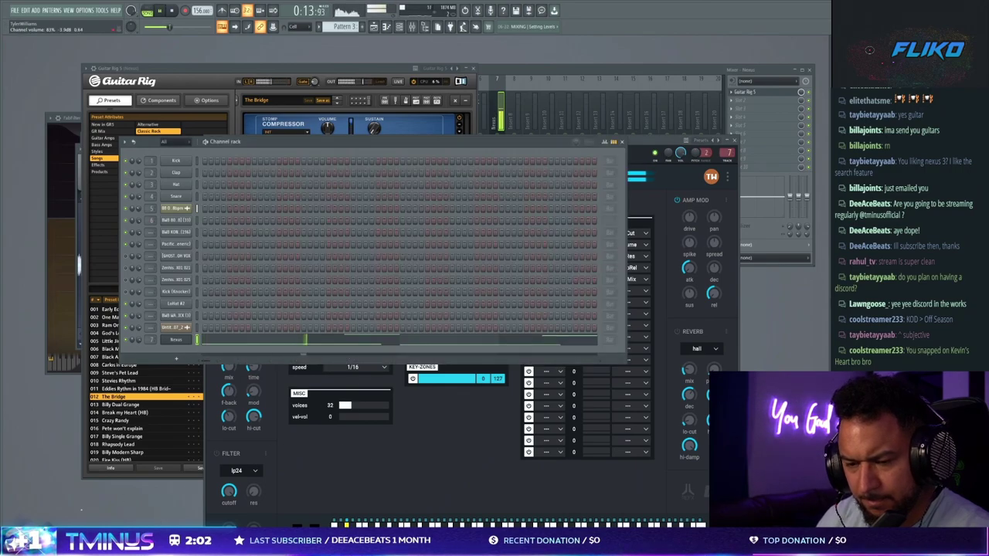
pyautogui.click(359, 454)
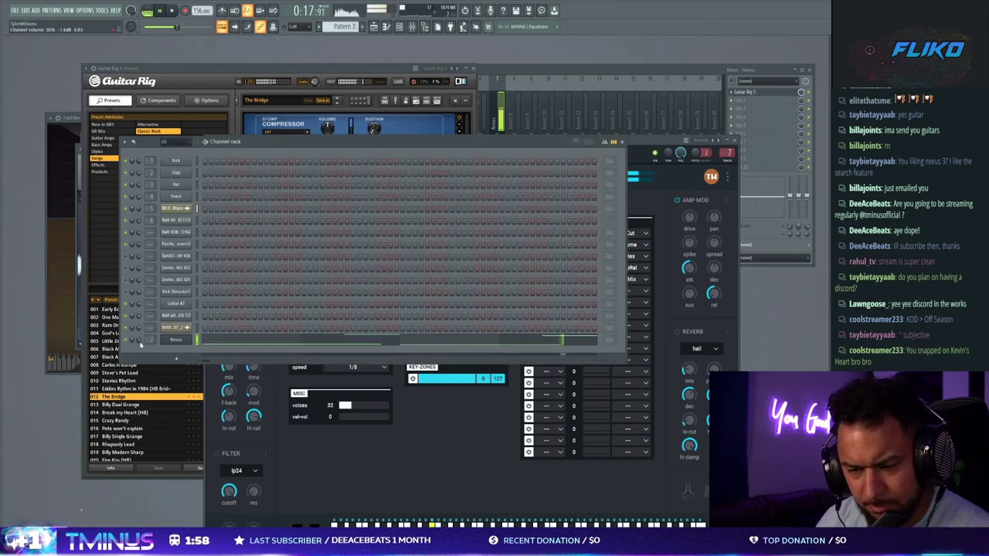
# Step: Reopen the Nexus notes and move the start of the A4 note one step later, to the middle of bar 2
pyautogui.click(212, 341)
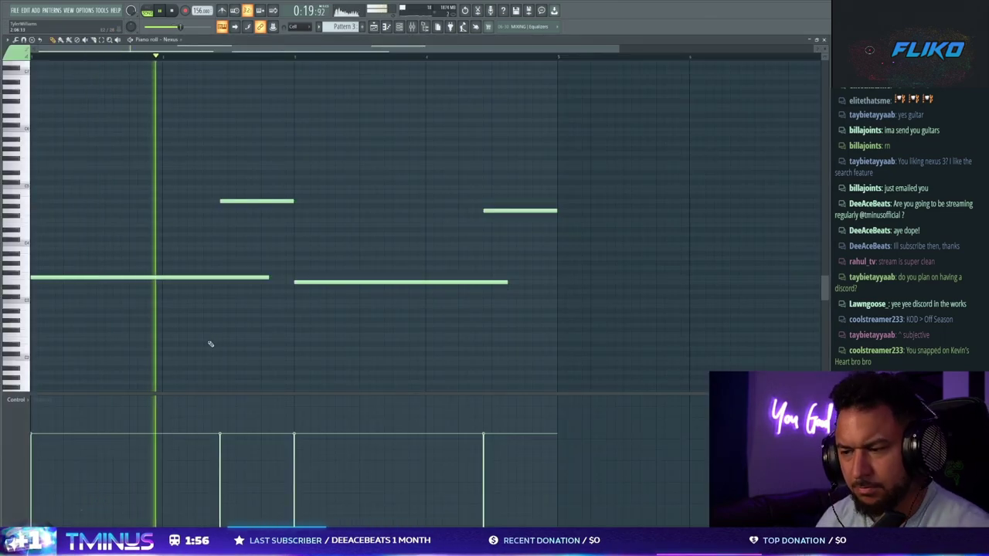
pyautogui.press('Escape')
pyautogui.click(223, 338)
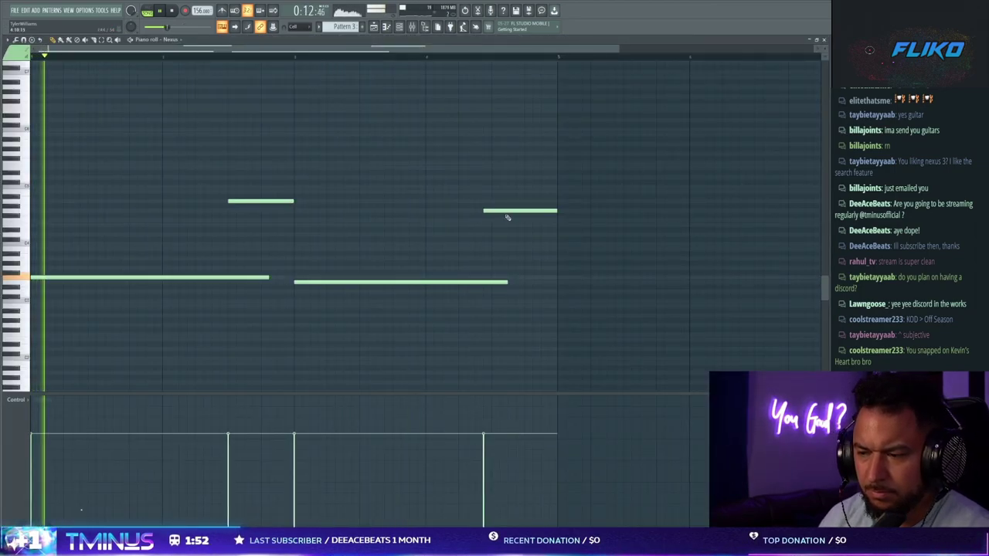
# Step: Move the start of the Nexus G4 note one step later, to the middle of bar 4, and check the Nexus mixer track
pyautogui.moveTo(547, 211); pyautogui.dragTo(558, 210)
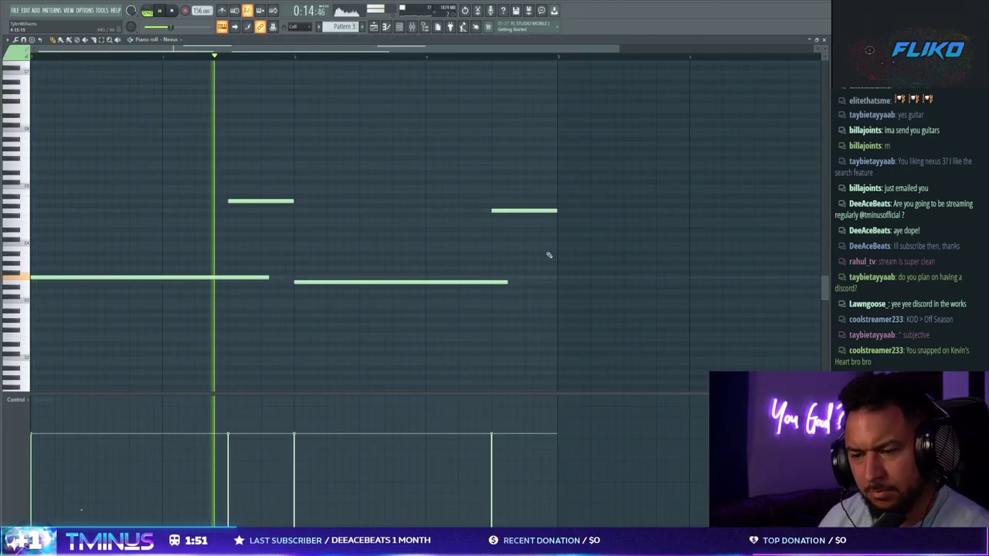
pyautogui.press('Escape')
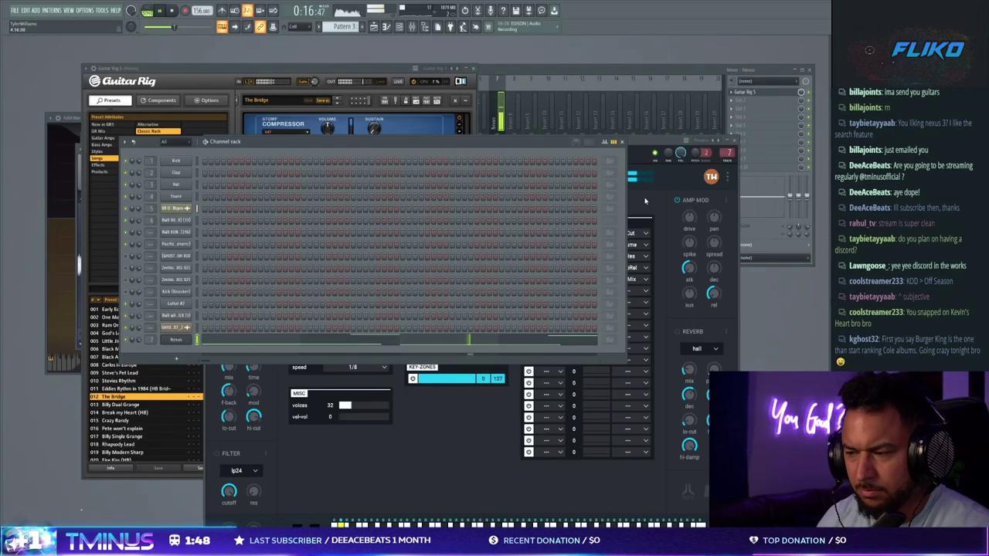
pyautogui.click(703, 80)
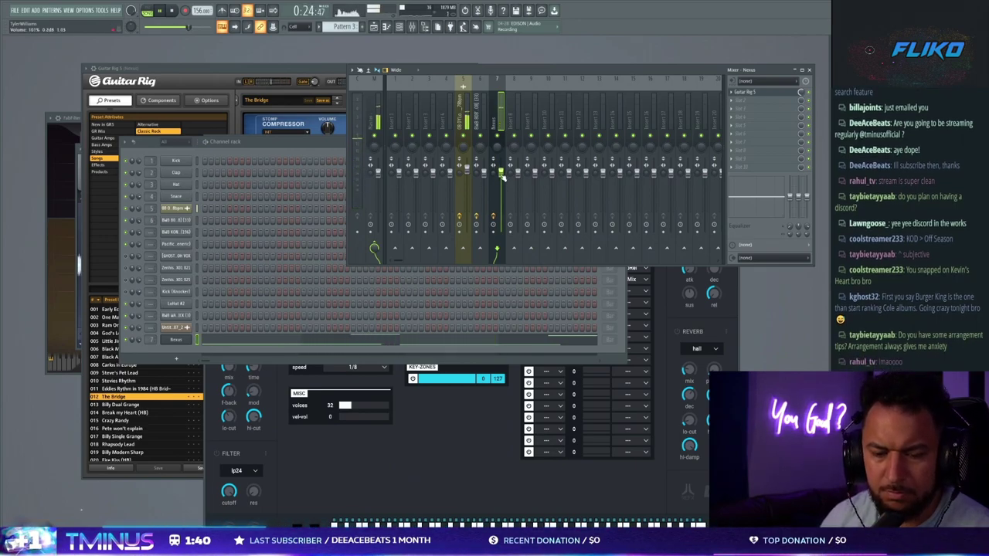
pyautogui.click(290, 139)
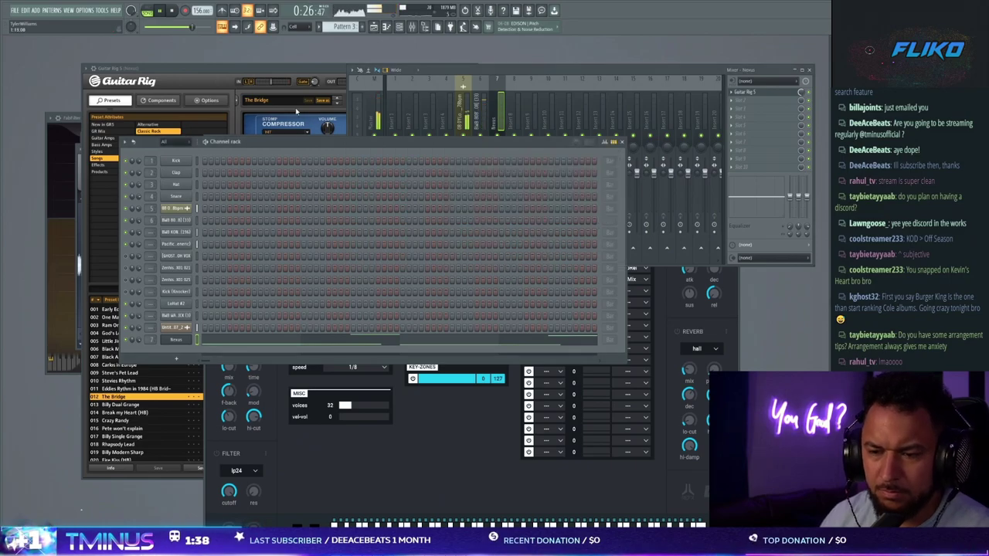
# Step: Open the BWB WAV 7 KICK notes of Pattern 1 and delete two hits in bar 1, one in bar 3 and one in bar 4
pyautogui.click(371, 27)
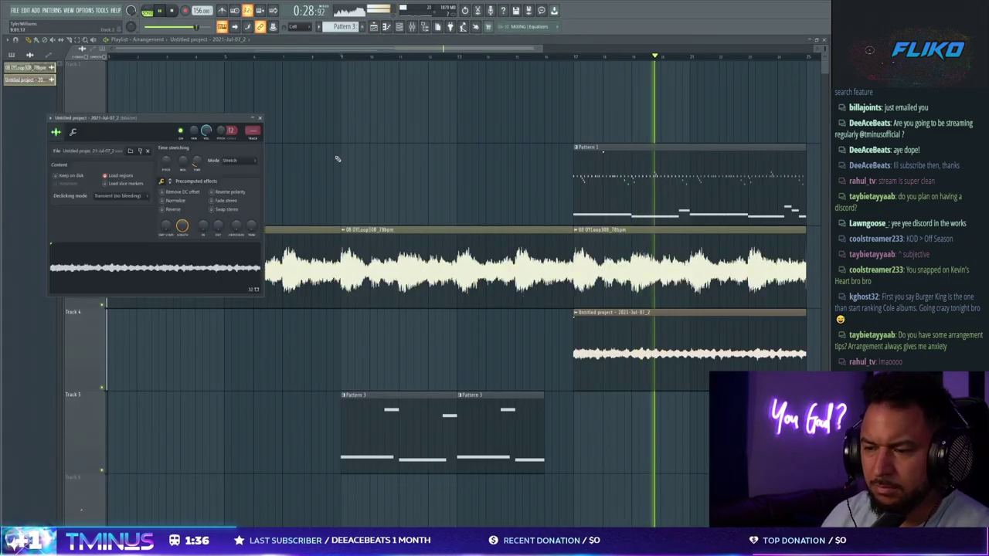
pyautogui.doubleClick(254, 138)
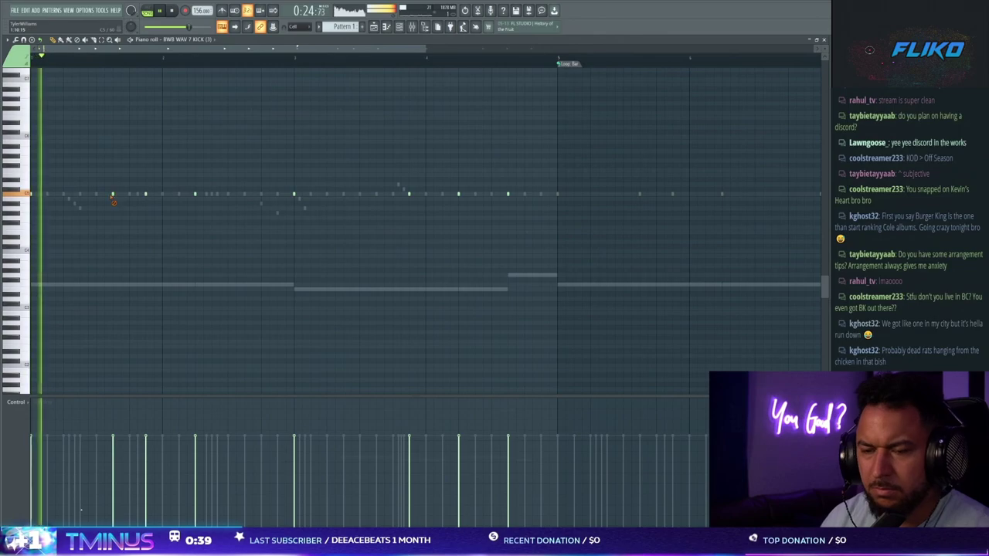
pyautogui.rightClick(113, 194)
pyautogui.rightClick(146, 195)
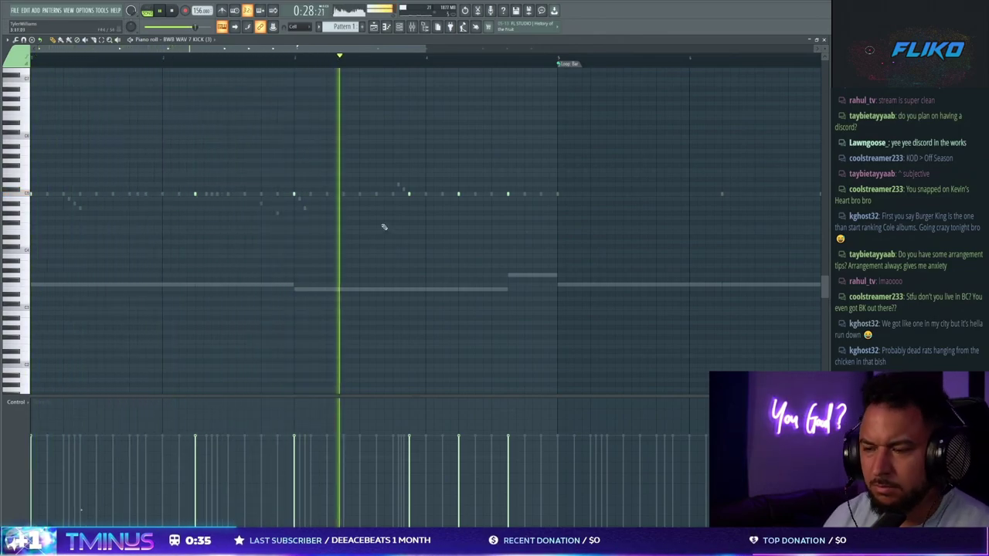
pyautogui.rightClick(409, 194)
pyautogui.rightClick(507, 194)
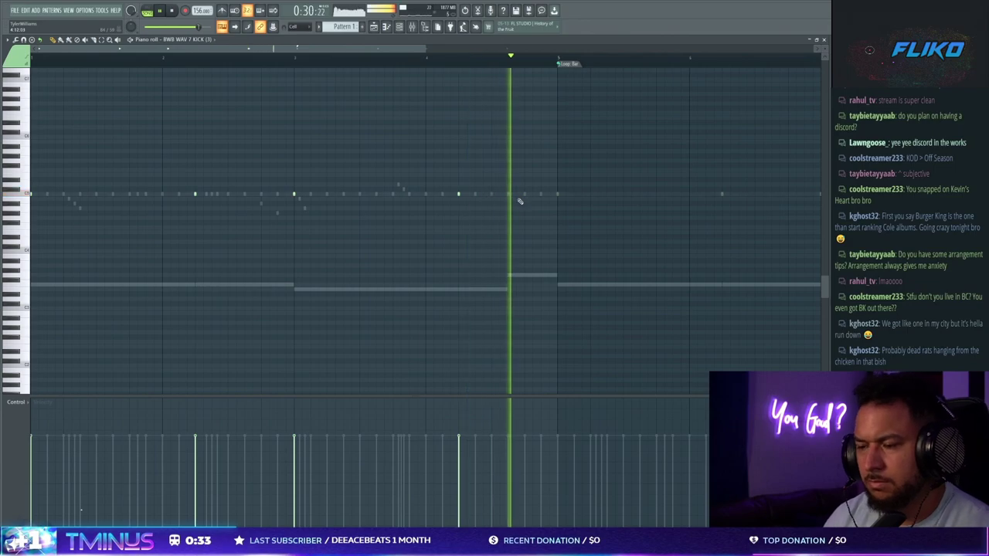
pyautogui.press('Escape')
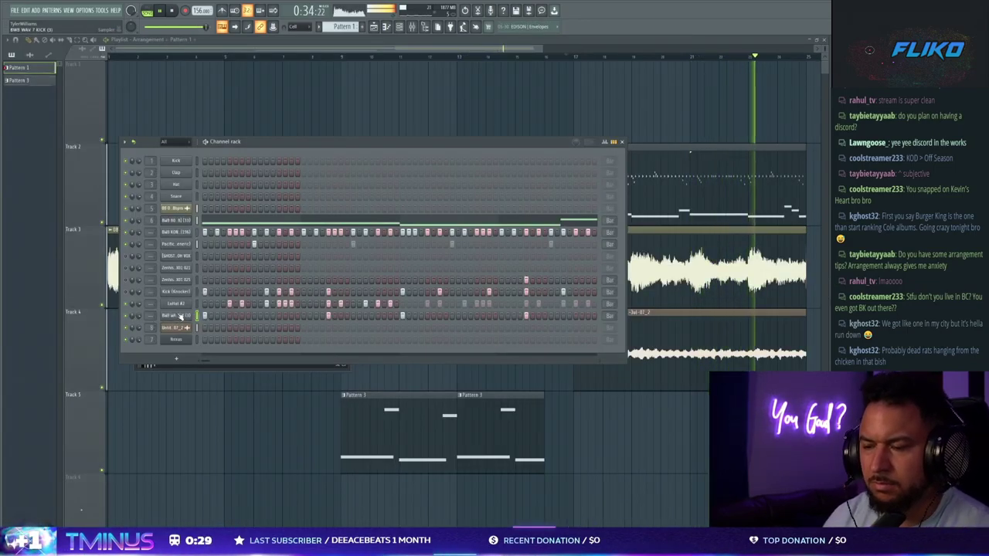
# Step: Add the OHH sample as a new channel in Pattern 1 and adjust its pitch range in the channel settings
pyautogui.press('F7')
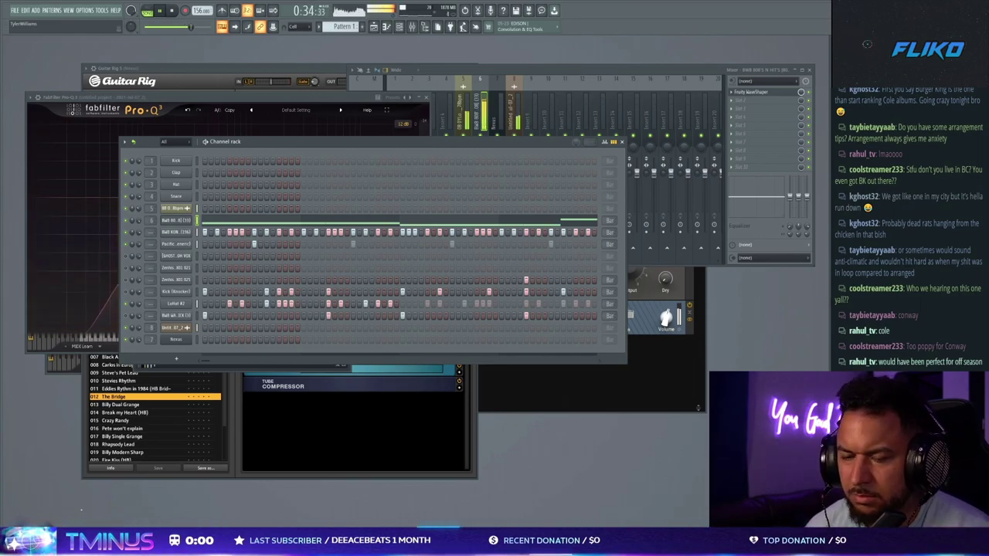
pyautogui.moveTo(361, 340); pyautogui.dragTo(360, 354)
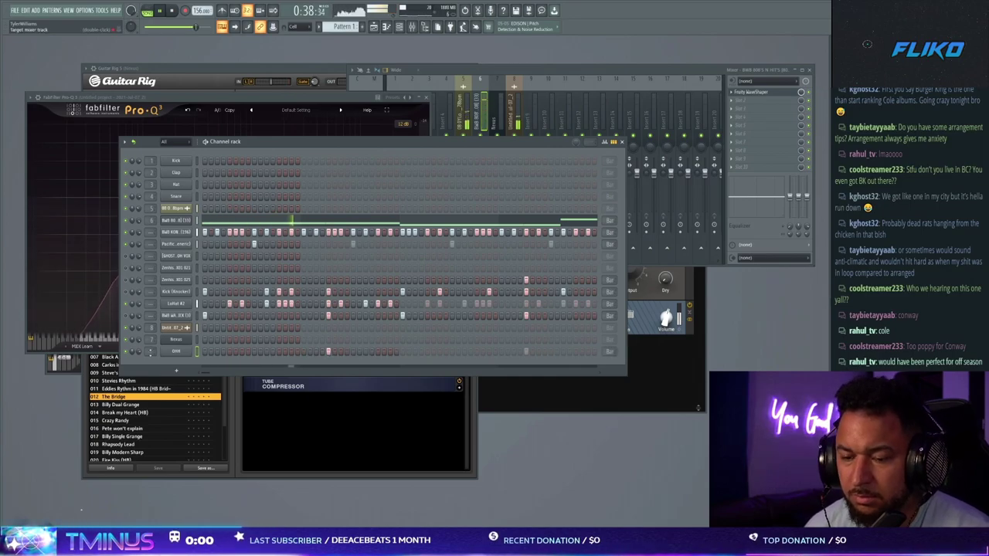
pyautogui.click(176, 352)
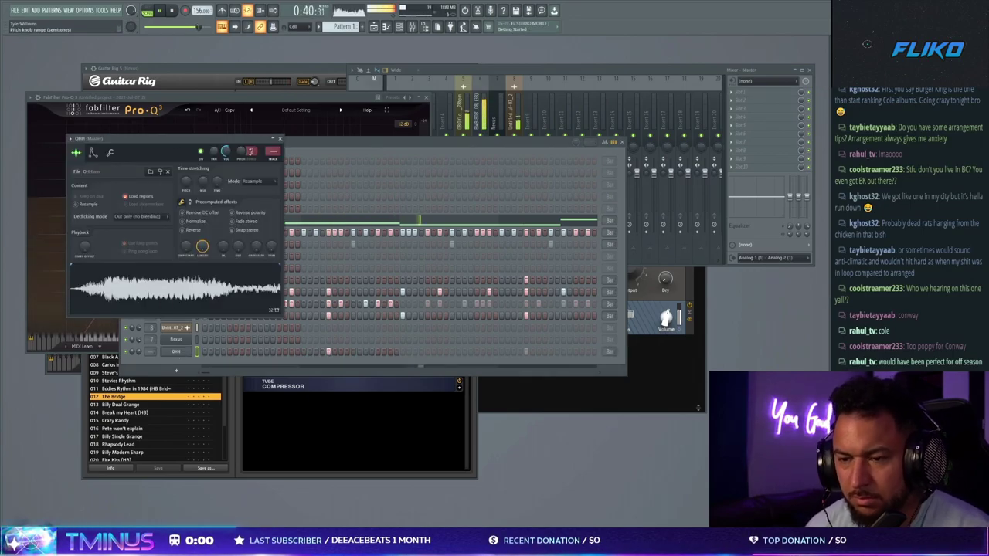
pyautogui.scroll(1, 243, 153)
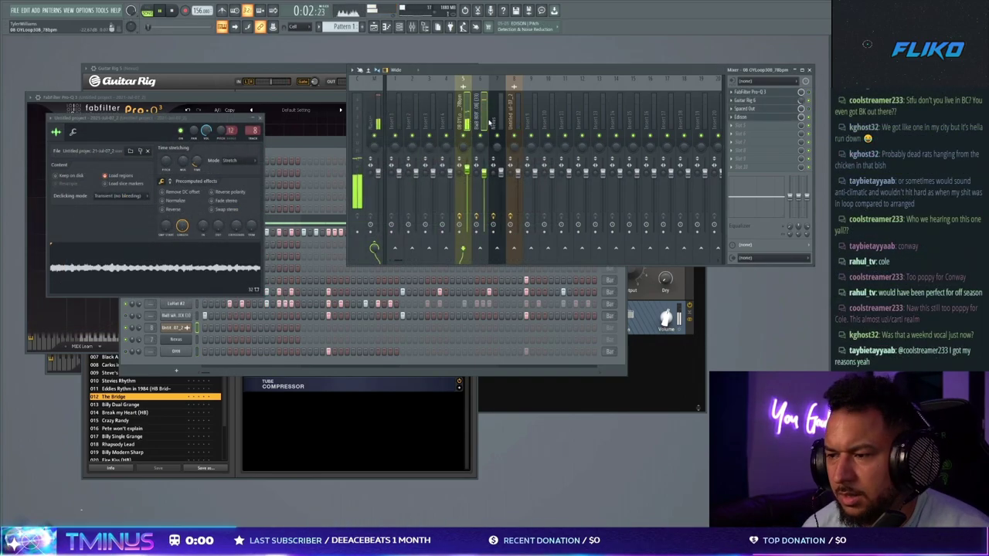
# Step: Transpose mixer Insert 1 by -2 semitones with SoundShifter Pitch Stereo and set the project tempo to 130 BPM
pyautogui.click(397, 116)
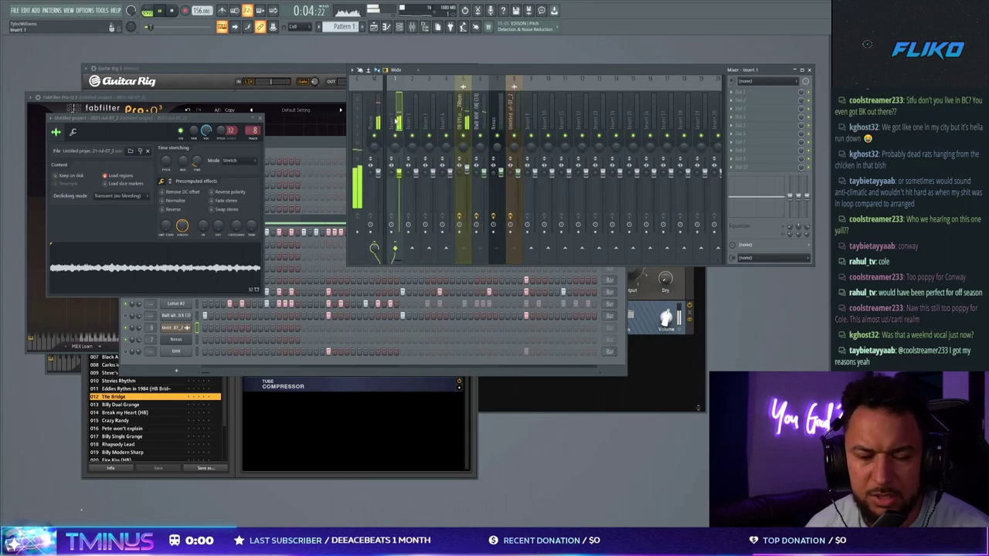
pyautogui.click(811, 92)
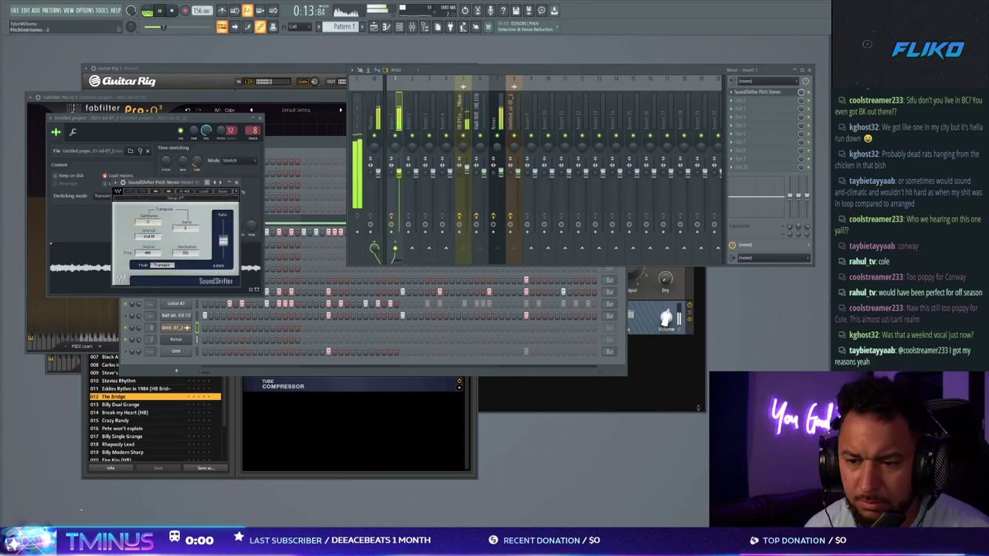
pyautogui.press('F6')
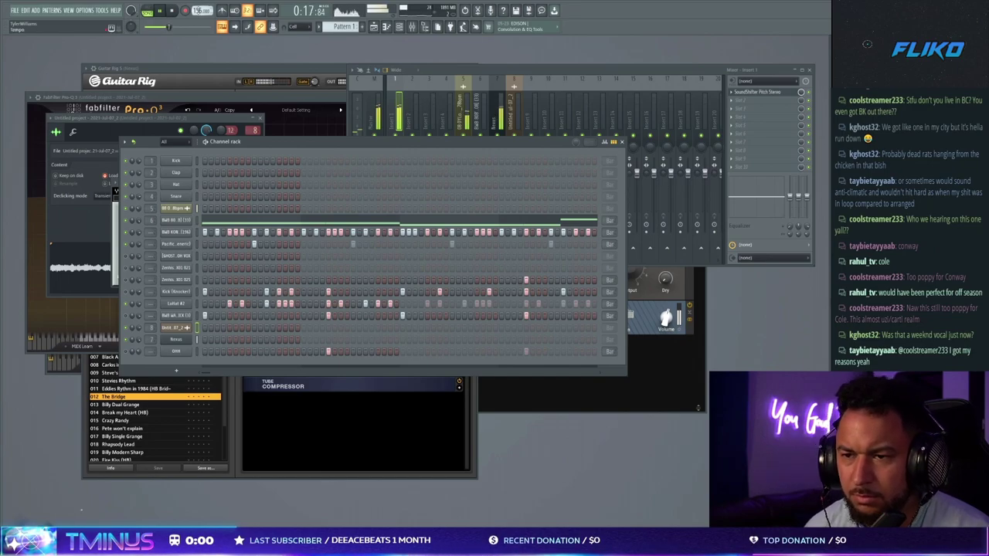
pyautogui.press('space')
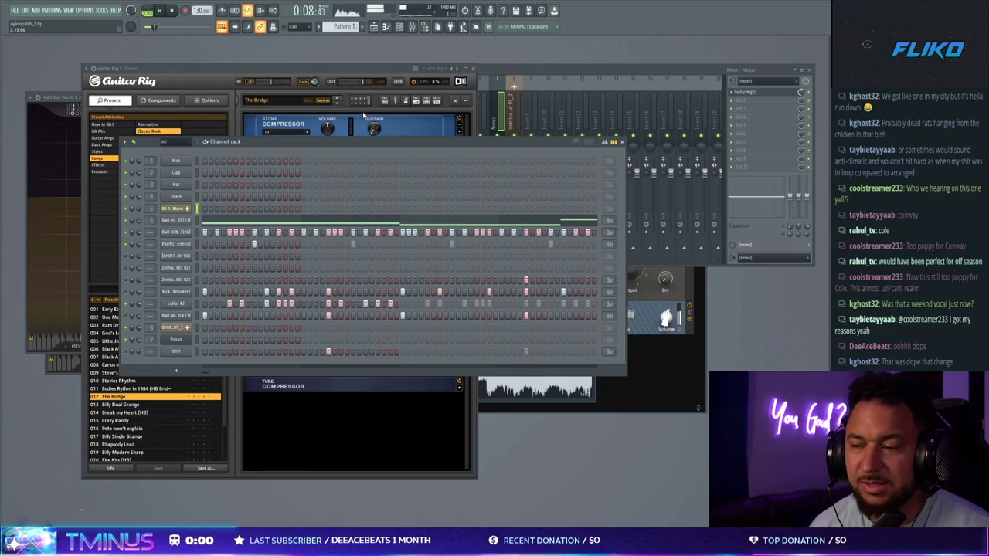
# Step: Raise the channel volume of the Nexus part in Pattern 3 and bring up the Nexus instrument
pyautogui.click(497, 71)
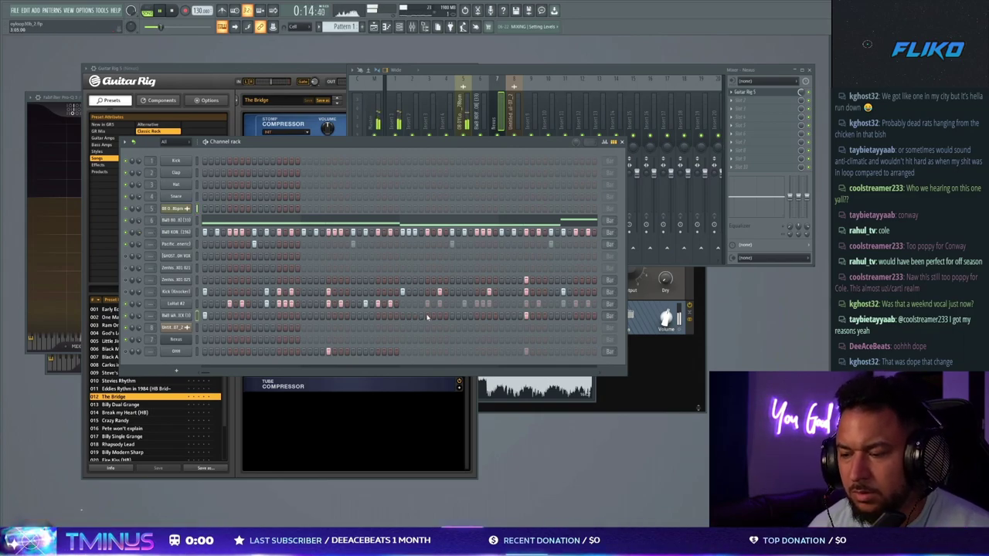
pyautogui.click(373, 27)
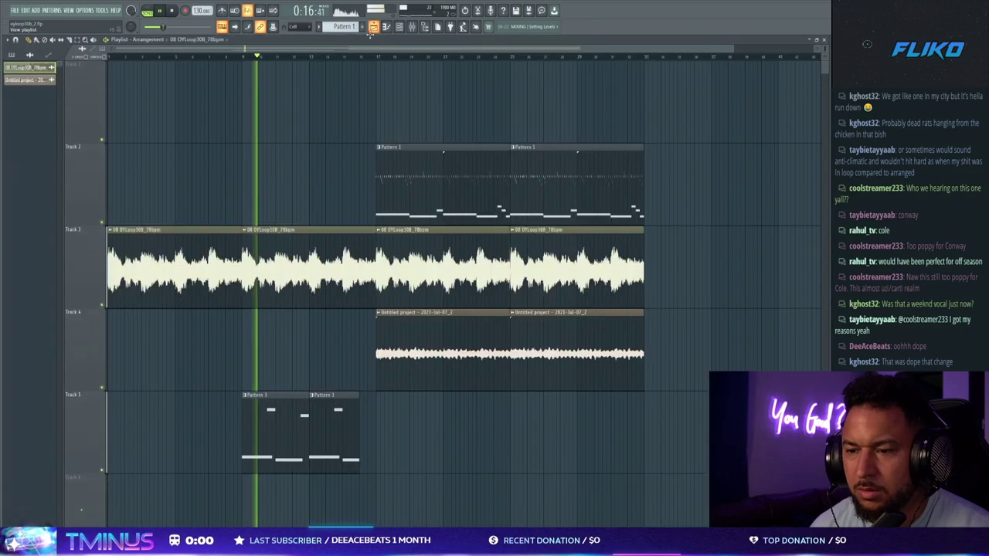
pyautogui.doubleClick(258, 424)
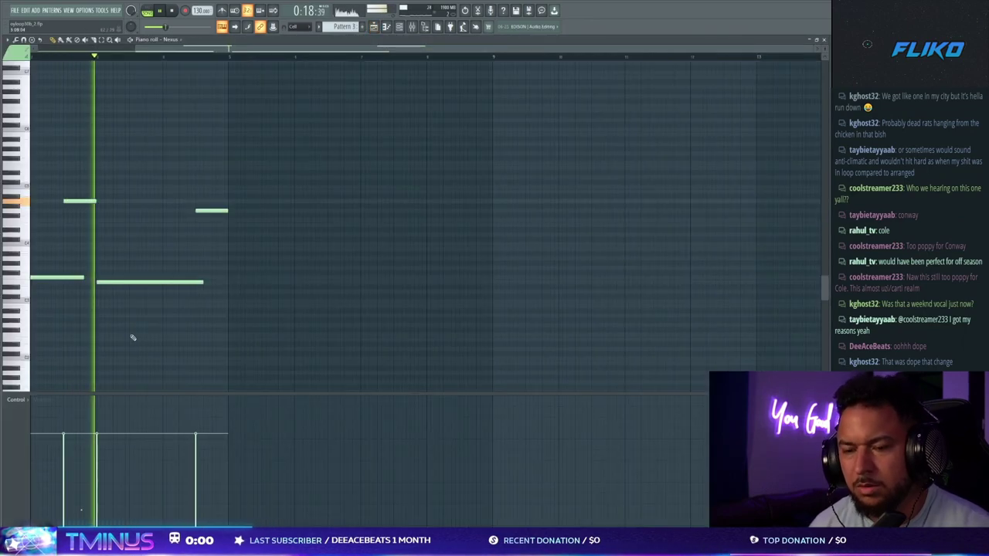
pyautogui.press('Escape')
pyautogui.moveTo(138, 339); pyautogui.dragTo(138, 331)
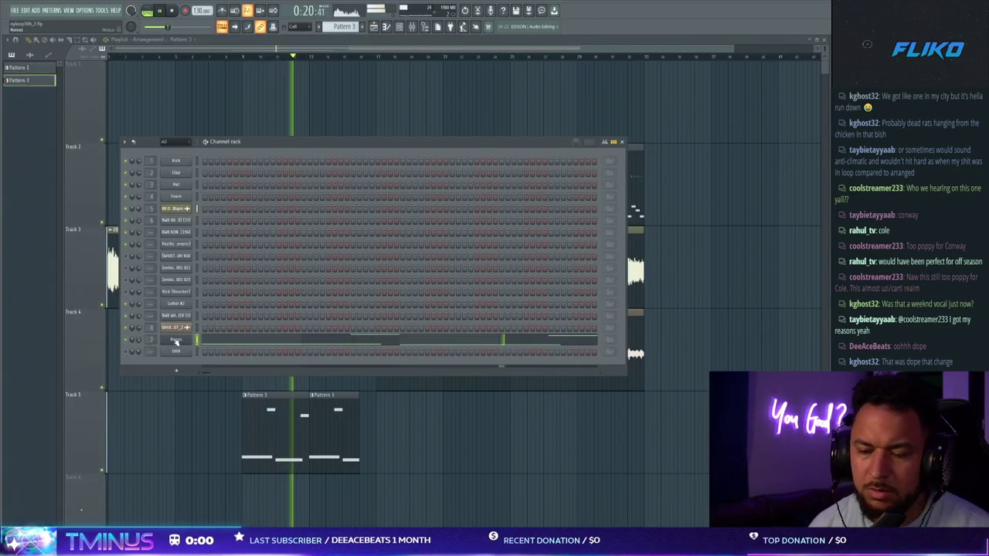
pyautogui.click(176, 339)
pyautogui.click(725, 154)
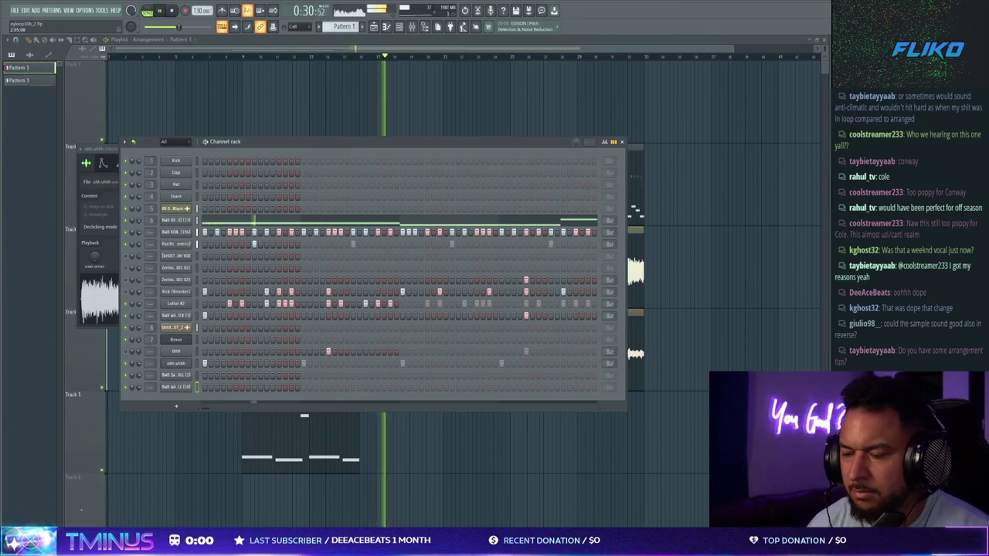
# Step: Add FOREIGNTECK_7 (OpenHat) as a new channel in Pattern 1, widen the channel rack and place hits on steps 1 and 65
pyautogui.moveTo(200, 400); pyautogui.dragTo(200, 412)
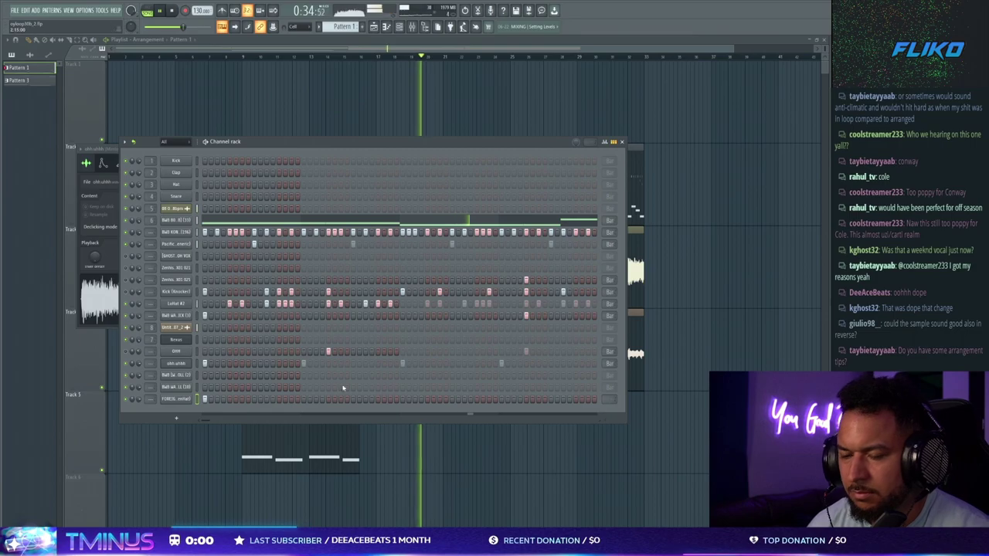
pyautogui.moveTo(626, 419); pyautogui.dragTo(748, 420)
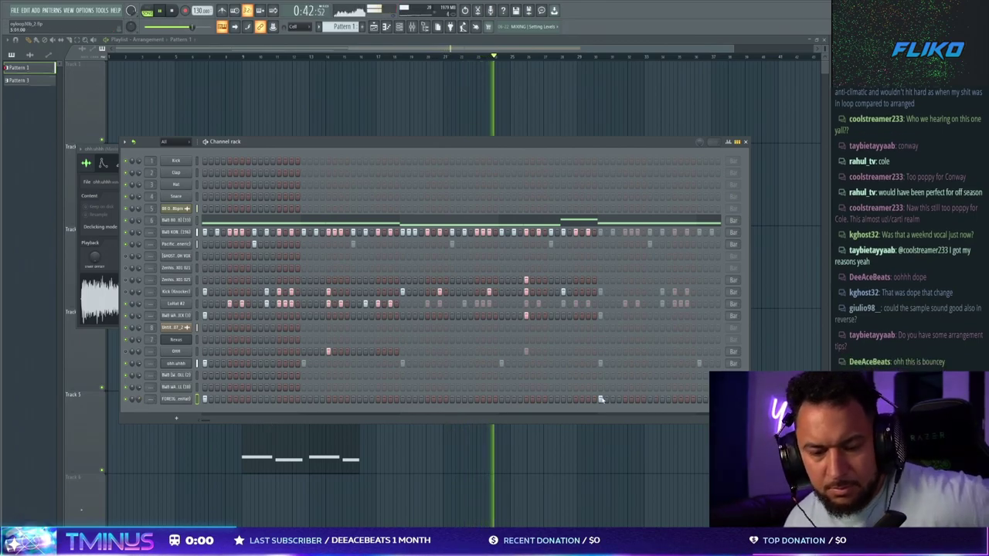
pyautogui.press('F5')
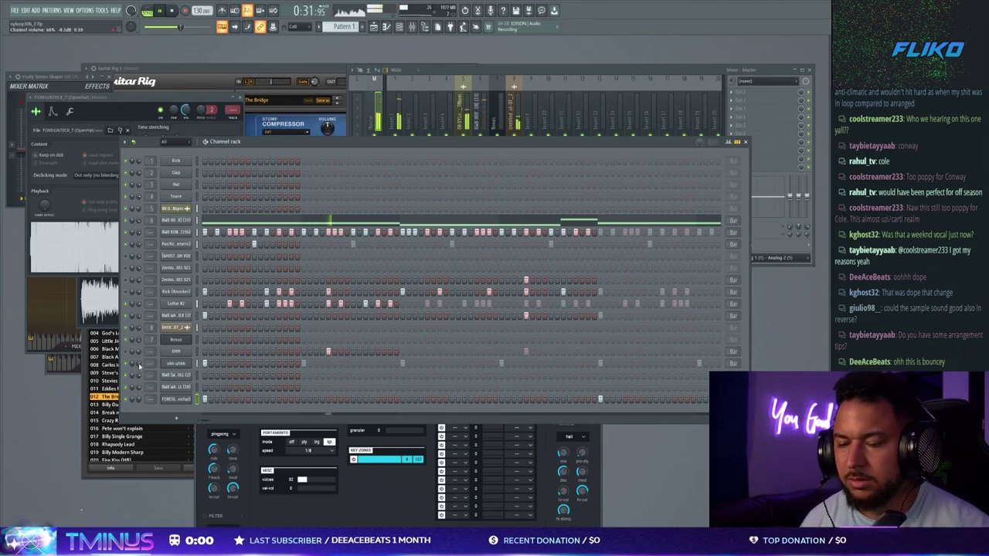
# Step: Check the sample settings of the vocal one-shot channel below OHH
pyautogui.click(176, 363)
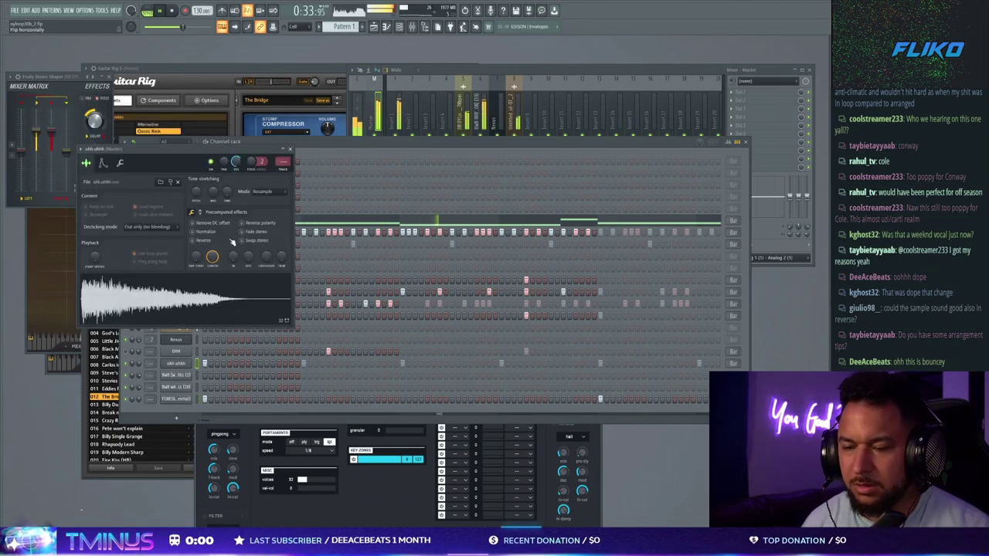
pyautogui.click(264, 225)
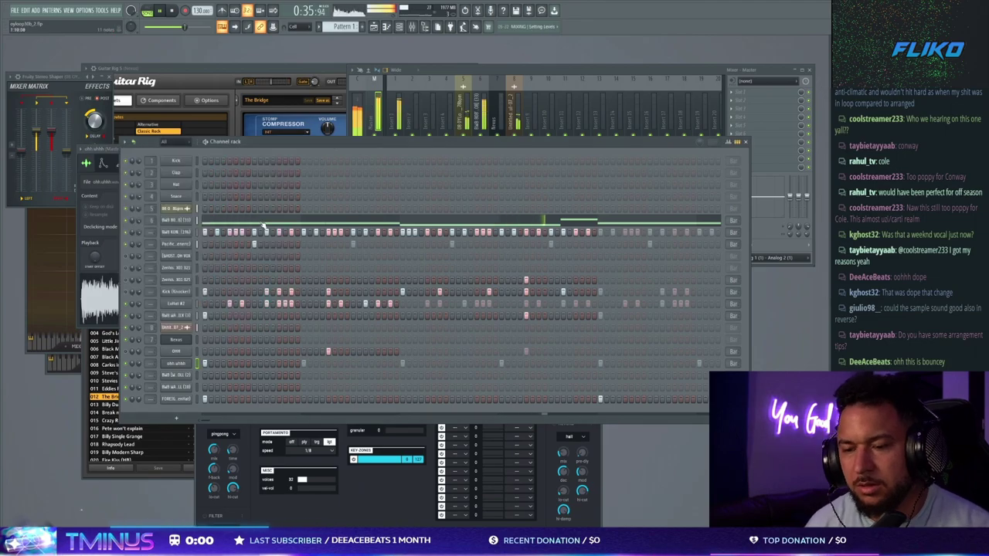
pyautogui.press('Escape')
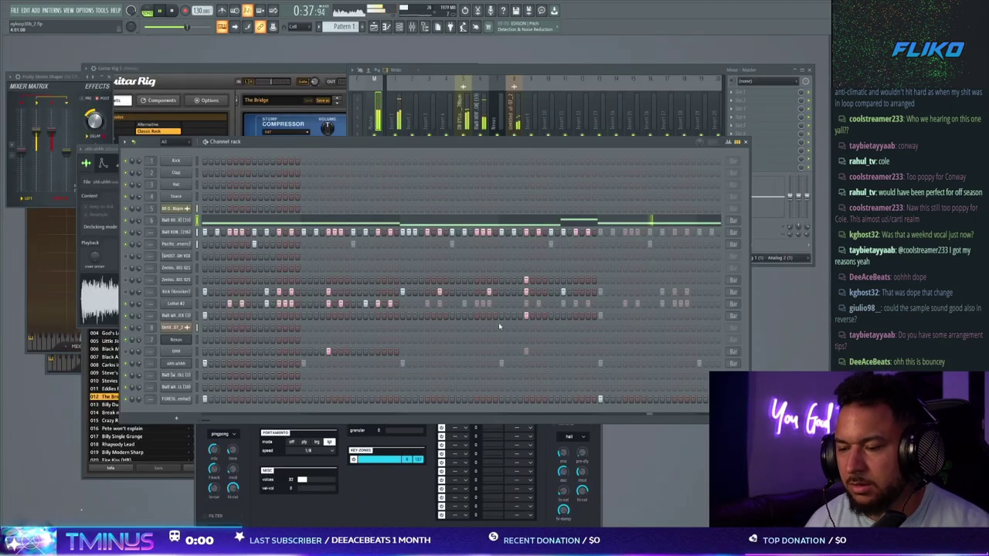
# Step: Delete the BWB WAV 7 KICK hit on step 53 and review the 808 notes of Pattern 1
pyautogui.rightClick(525, 316)
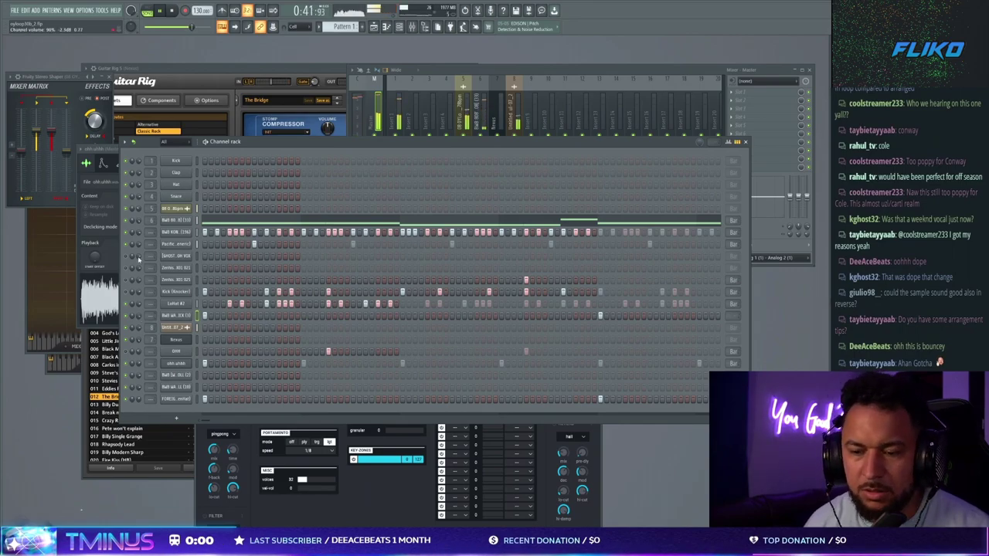
pyautogui.click(221, 224)
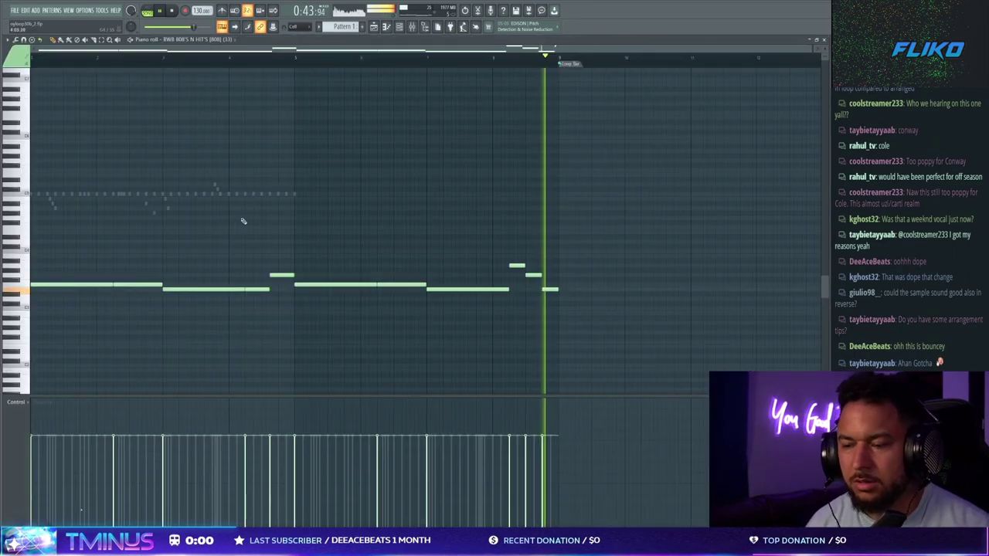
pyautogui.press('Escape')
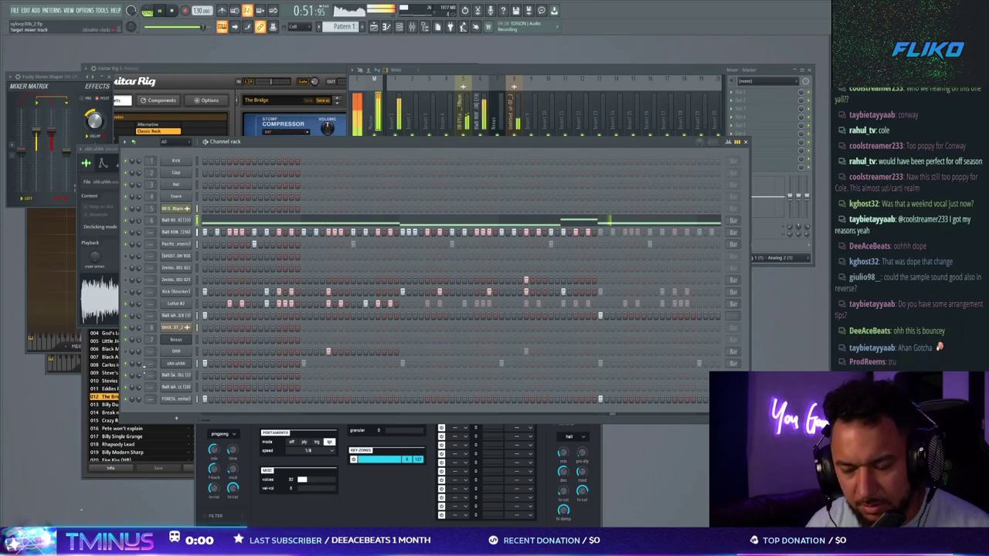
# Step: Audition the newly added percussion channels and look through the miscellaneous and sample settings of FOREIGNTECK_7 (OpenHat)
pyautogui.click(181, 365)
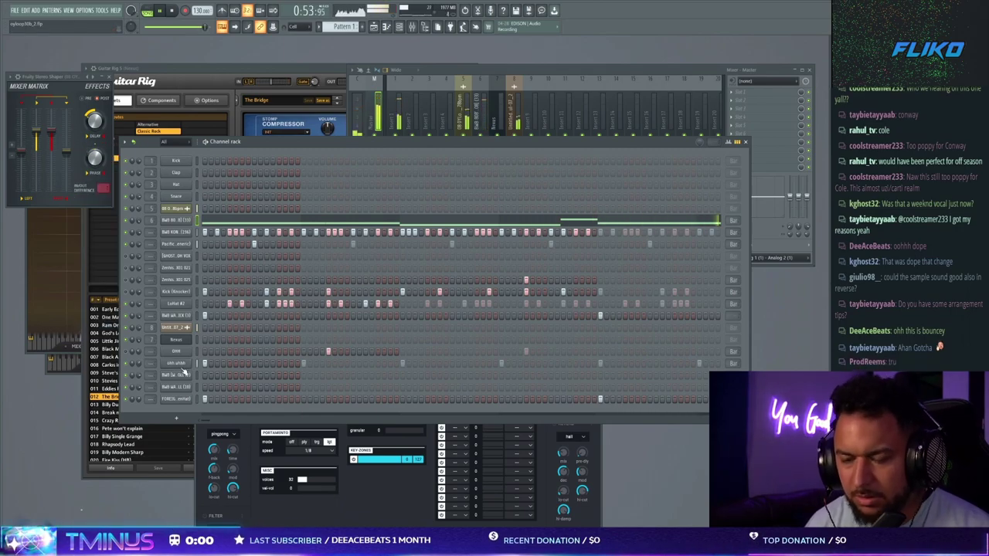
pyautogui.click(182, 385)
pyautogui.click(182, 399)
pyautogui.click(70, 112)
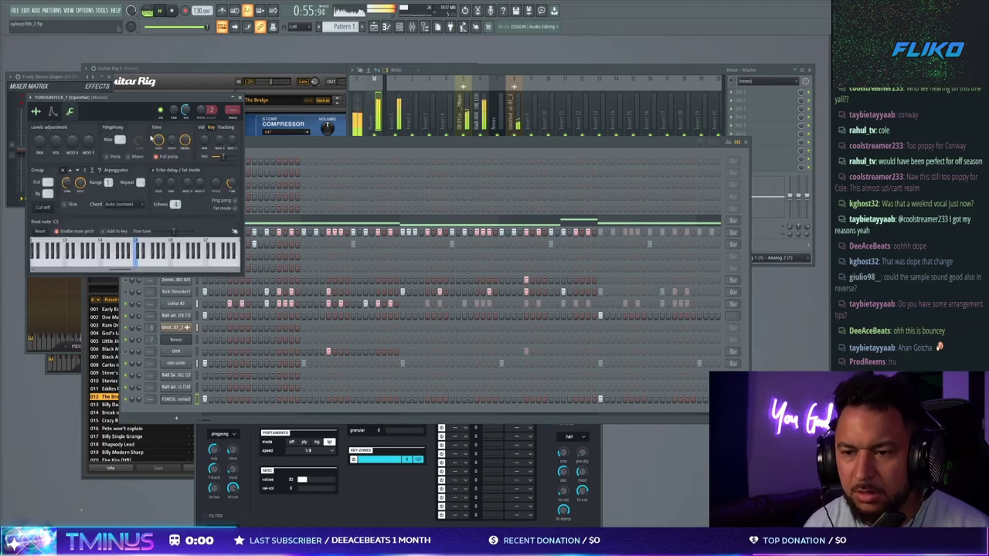
pyautogui.click(39, 114)
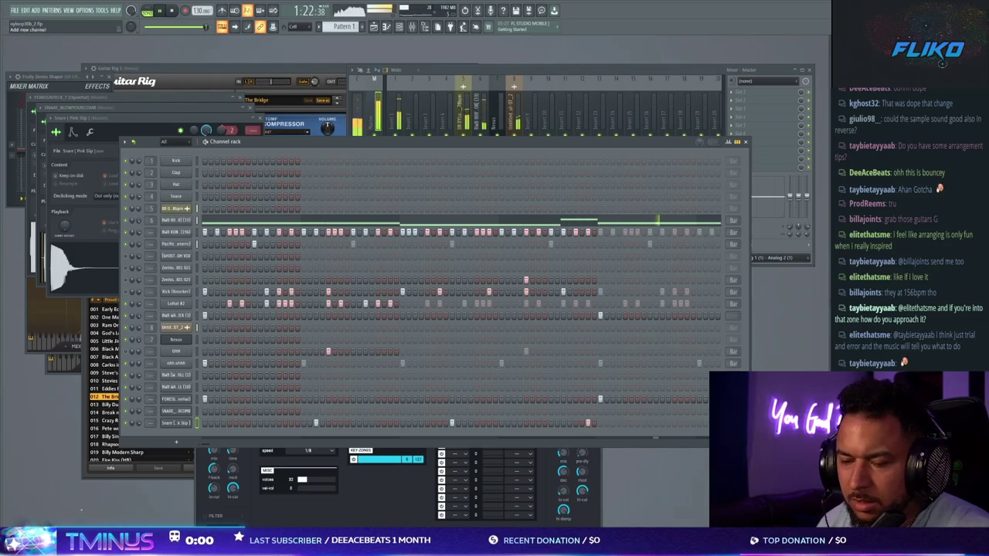
# Step: Add the MC Wolf Howl 1 sample as a new channel and set its sample start offset to 13%
pyautogui.click(186, 435)
pyautogui.moveTo(85, 231); pyautogui.dragTo(85, 213)
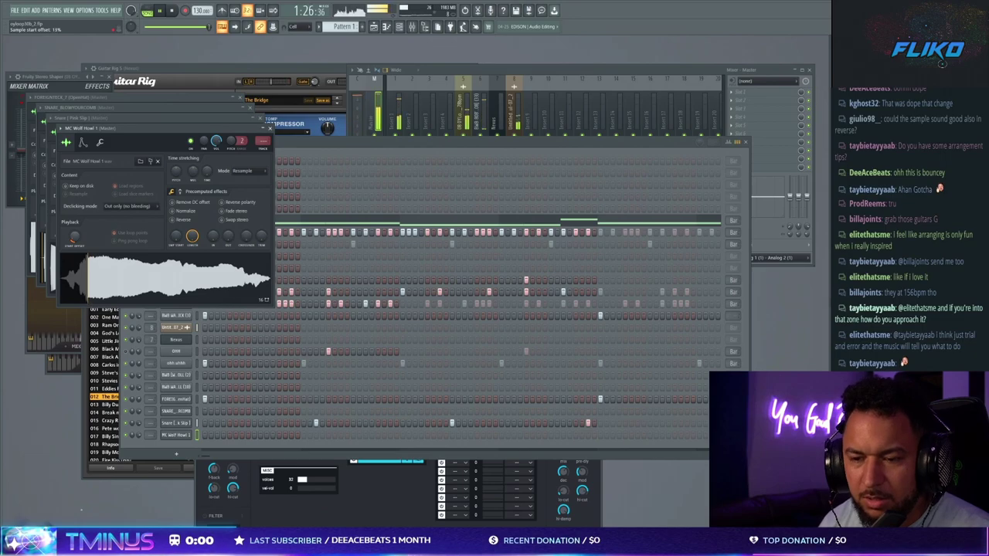
# Step: Route the MC Wolf Howl 1 channel to mixer track 9 and cut its lows at about 378 Hz with FabFilter Pro-Q 3
pyautogui.moveTo(228, 234); pyautogui.dragTo(228, 229)
pyautogui.click(270, 128)
pyautogui.click(197, 280)
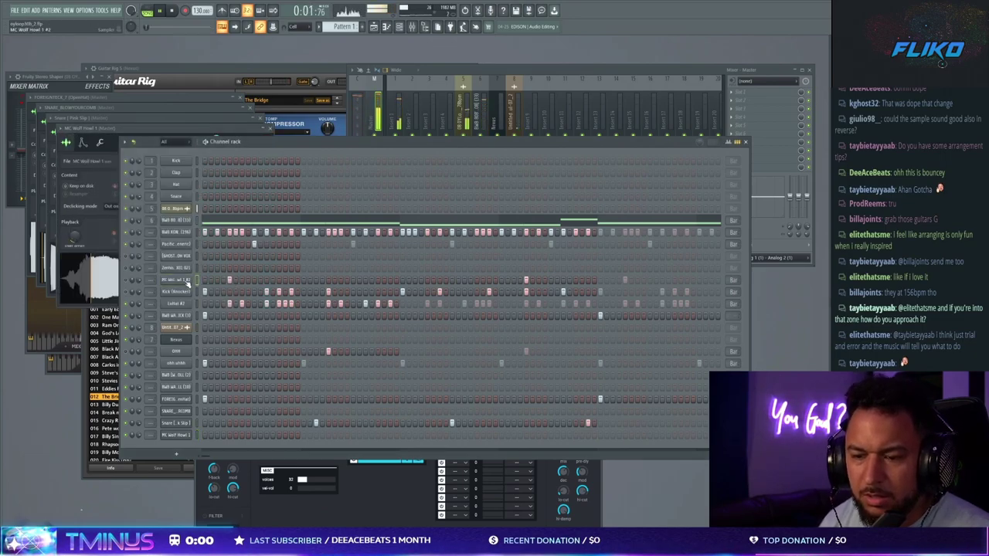
pyautogui.click(163, 133)
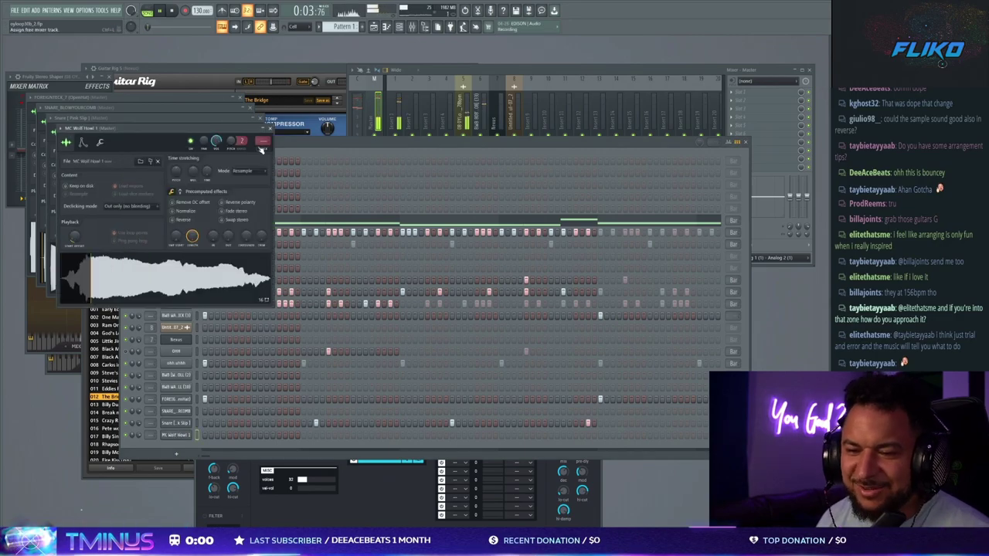
pyautogui.click(261, 150)
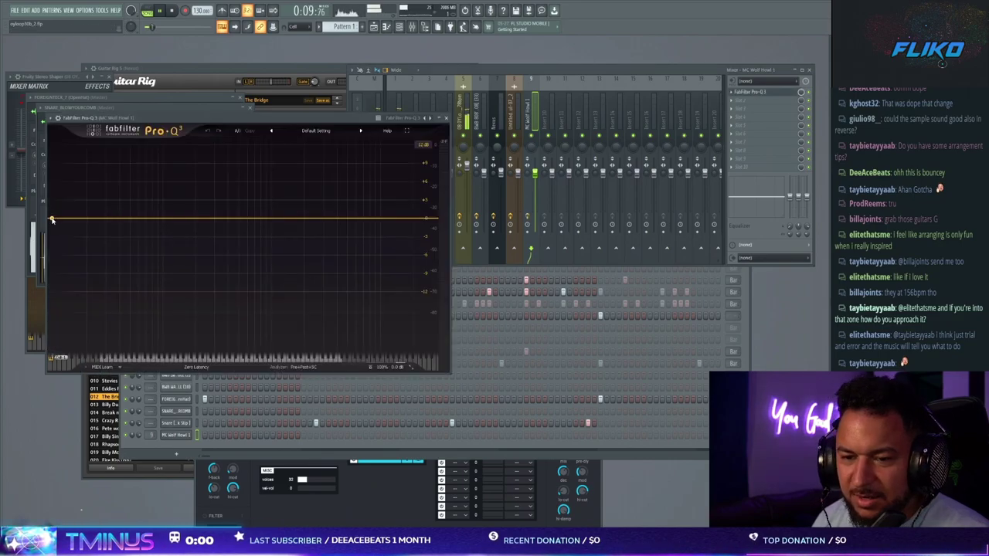
pyautogui.click(154, 220)
pyautogui.moveTo(154, 221); pyautogui.dragTo(224, 216)
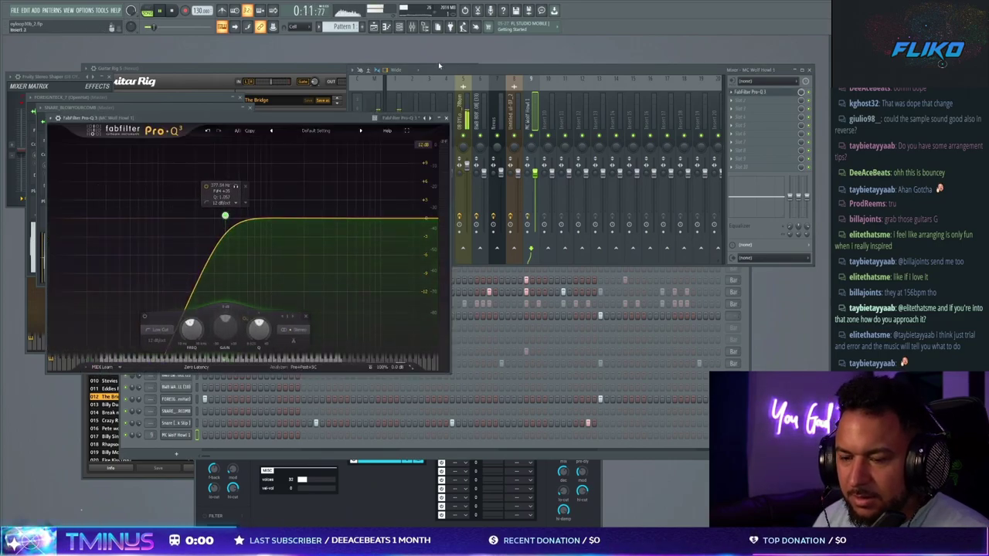
# Step: Add FabFilter Pro-R to the MC Wolf Howl 1 mixer track, boost its middle Post EQ band around 2200 Hz, and reduce the mix to about 80%
pyautogui.click(745, 104)
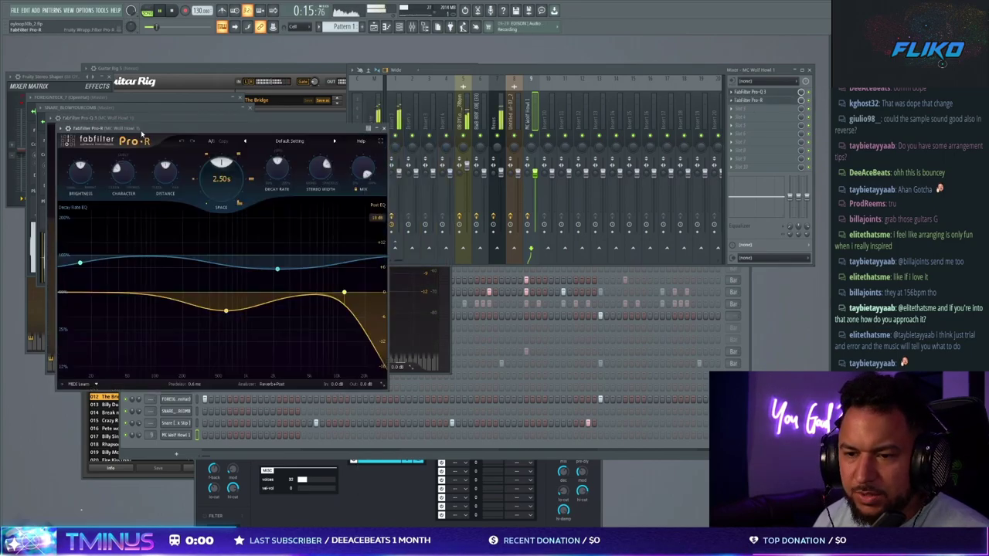
pyautogui.moveTo(147, 128); pyautogui.dragTo(300, 118)
pyautogui.moveTo(376, 302); pyautogui.dragTo(399, 256)
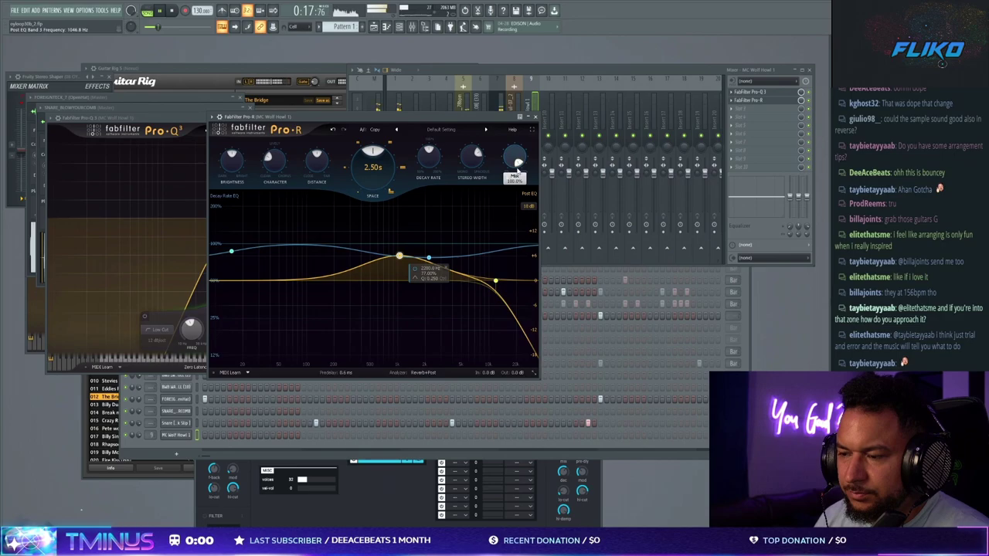
pyautogui.moveTo(520, 193); pyautogui.dragTo(522, 188)
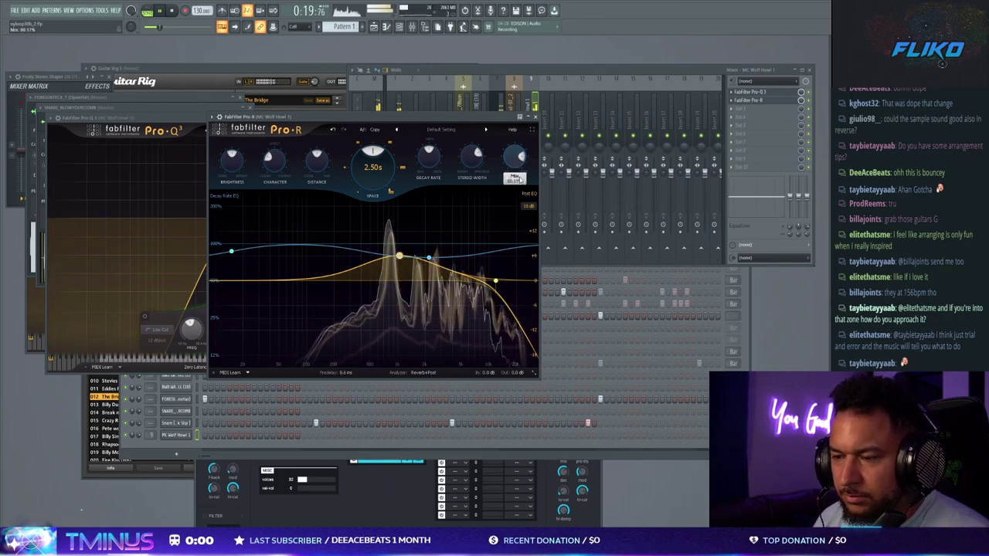
pyautogui.press('F6')
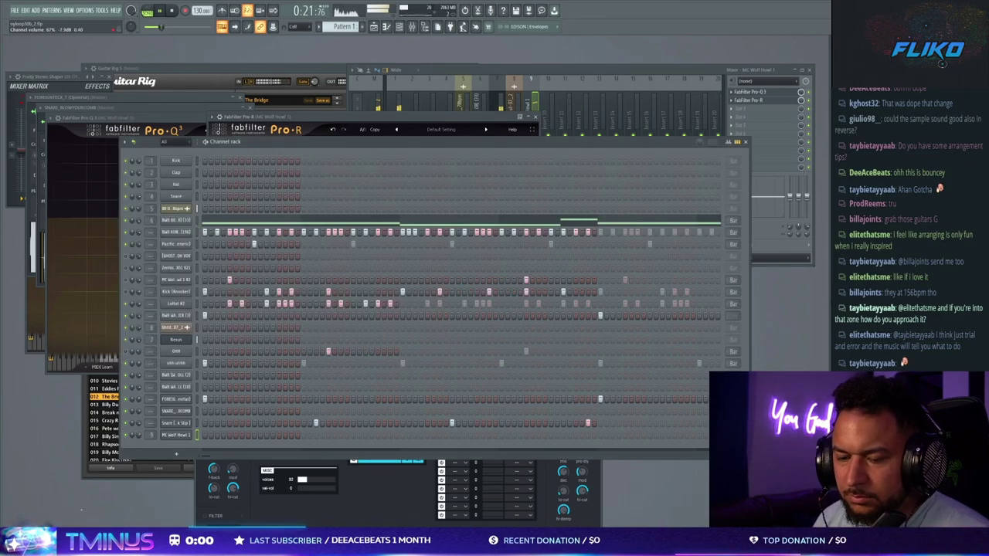
# Step: Set the root note of the MC Wolf Howl 1 channel to A4 and audition it against the beat
pyautogui.click(185, 437)
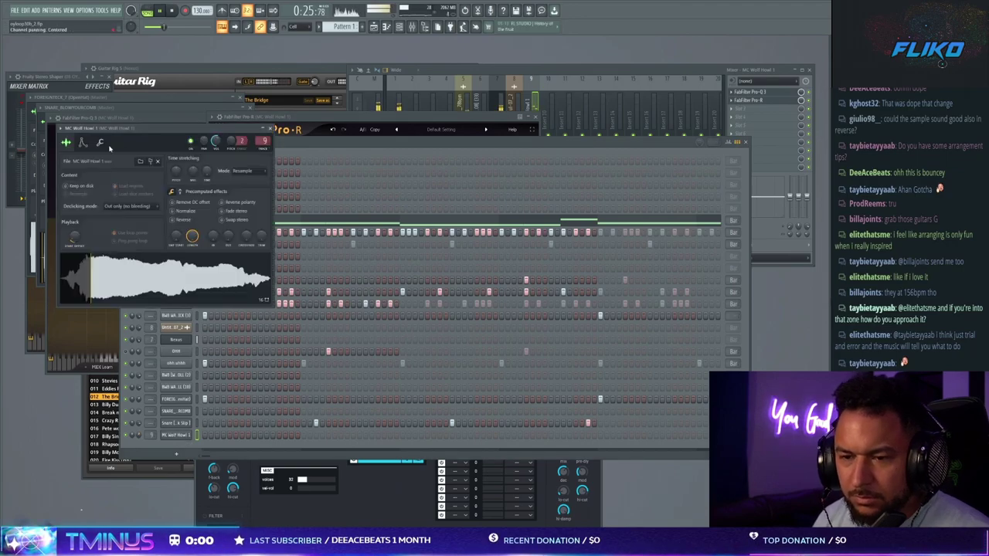
pyautogui.click(100, 144)
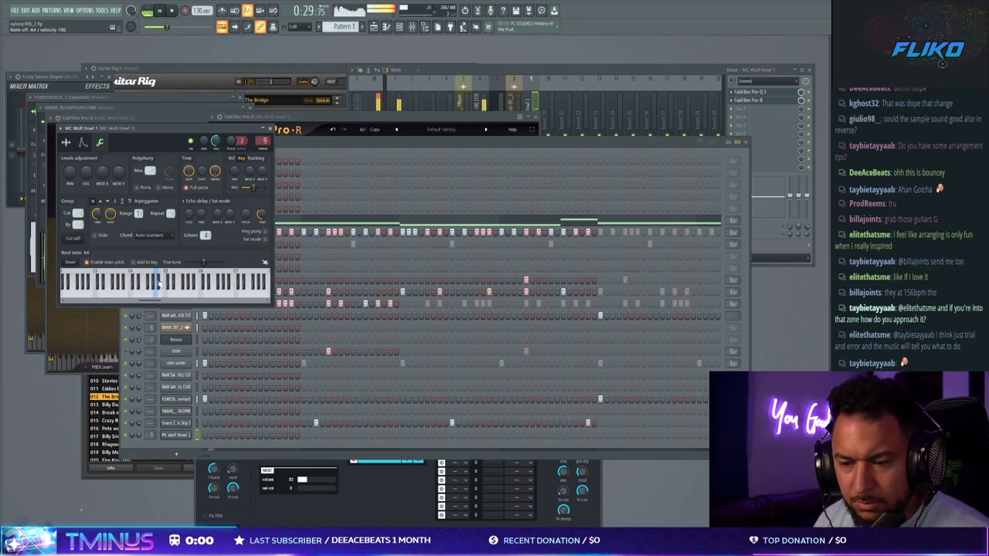
pyautogui.click(139, 437)
pyautogui.click(177, 438)
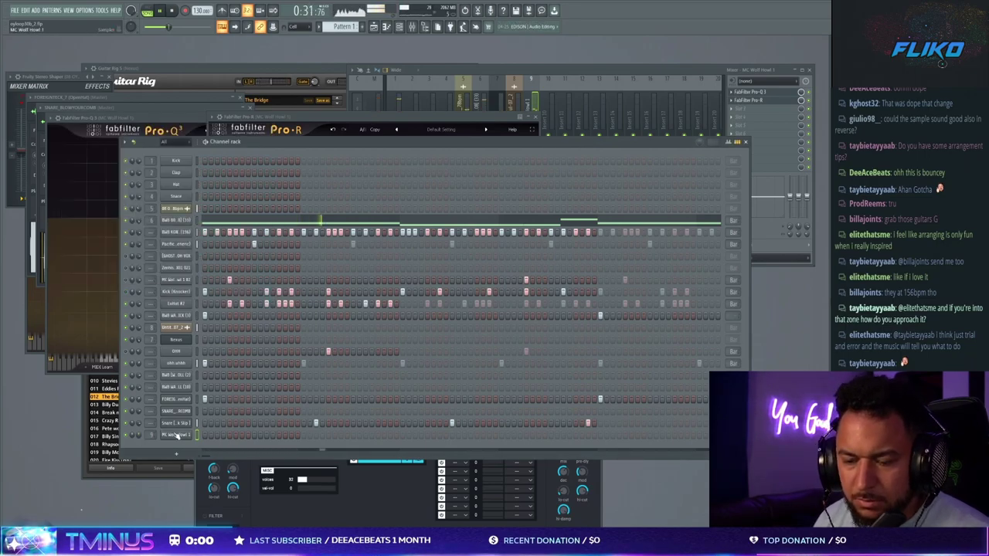
pyautogui.click(177, 437)
pyautogui.click(177, 437)
pyautogui.click(177, 437)
pyautogui.click(177, 437)
pyautogui.click(176, 436)
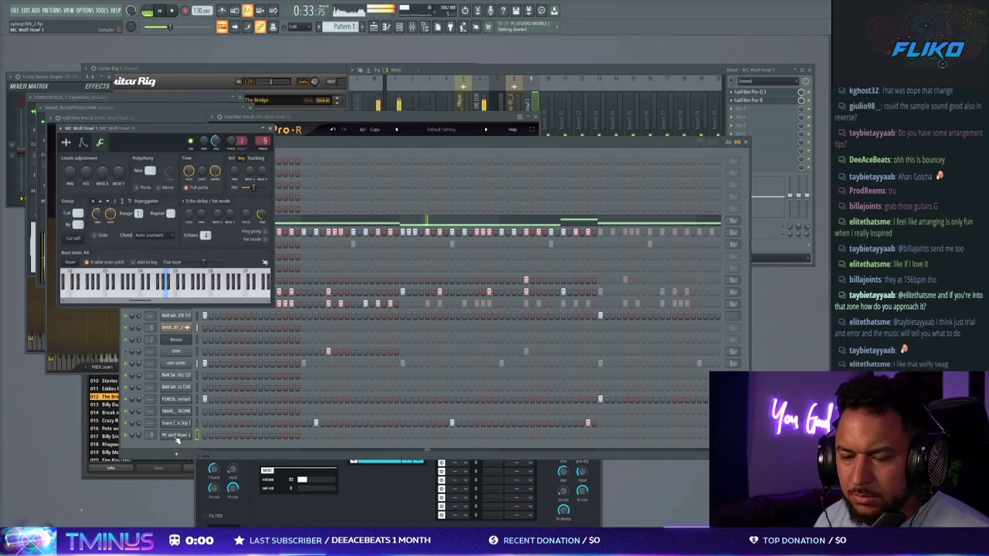
# Step: Fade out the MC Wolf Howl 1 sample, set its start offset to 9%, and lower the channel volume
pyautogui.click(67, 142)
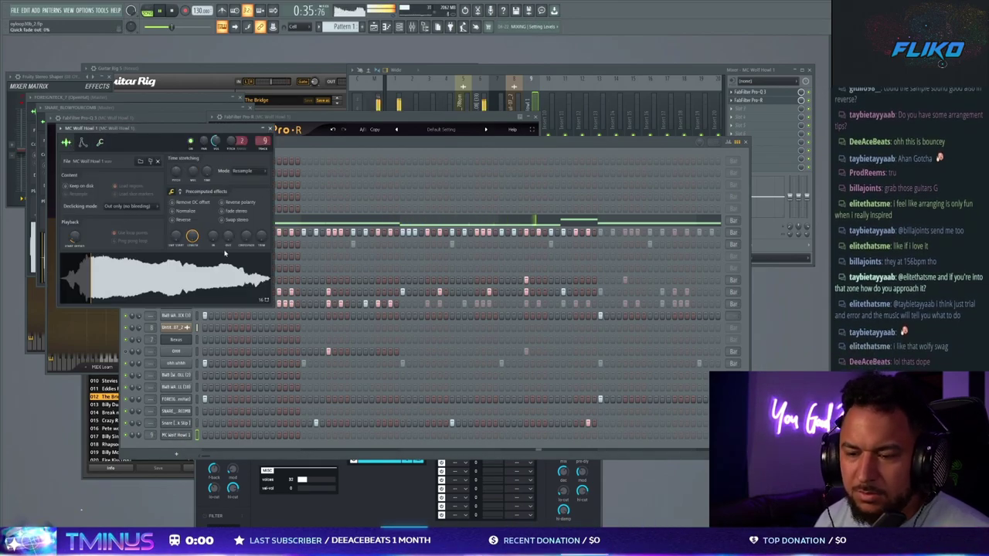
pyautogui.moveTo(229, 237); pyautogui.dragTo(228, 219)
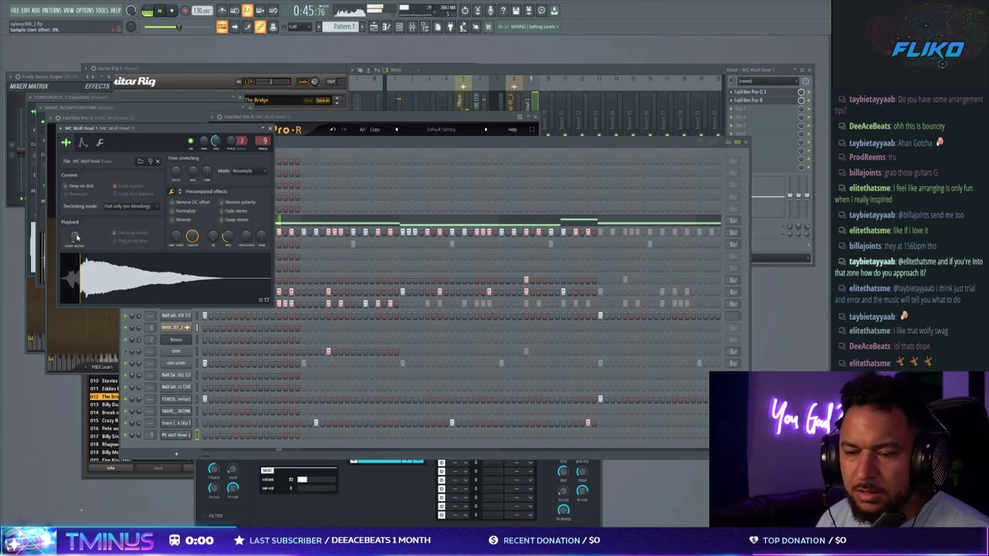
pyautogui.click(139, 437)
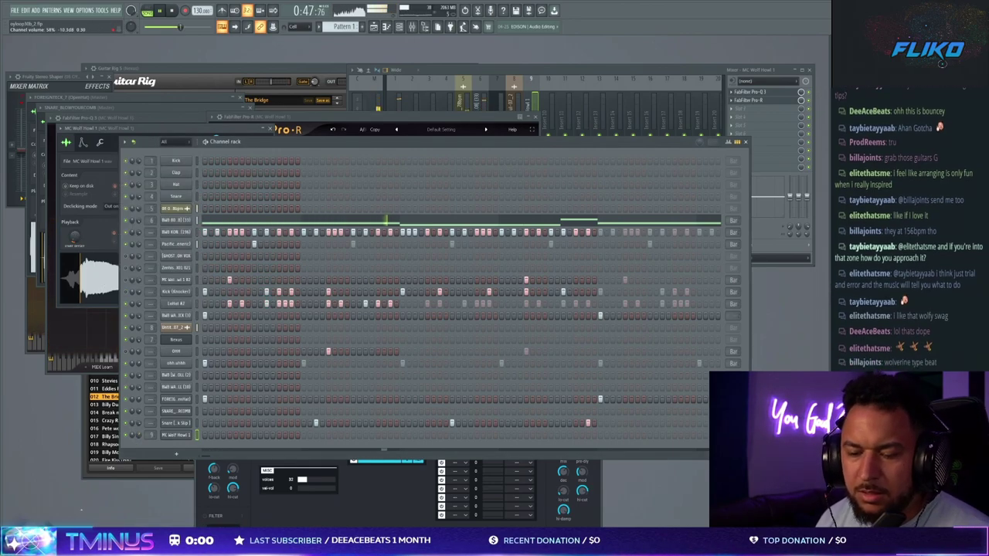
# Step: Draw a half-bar C5 howl note at bar 1, turn off the channel's looping, and add a lower note just before bar 3
pyautogui.click(204, 438)
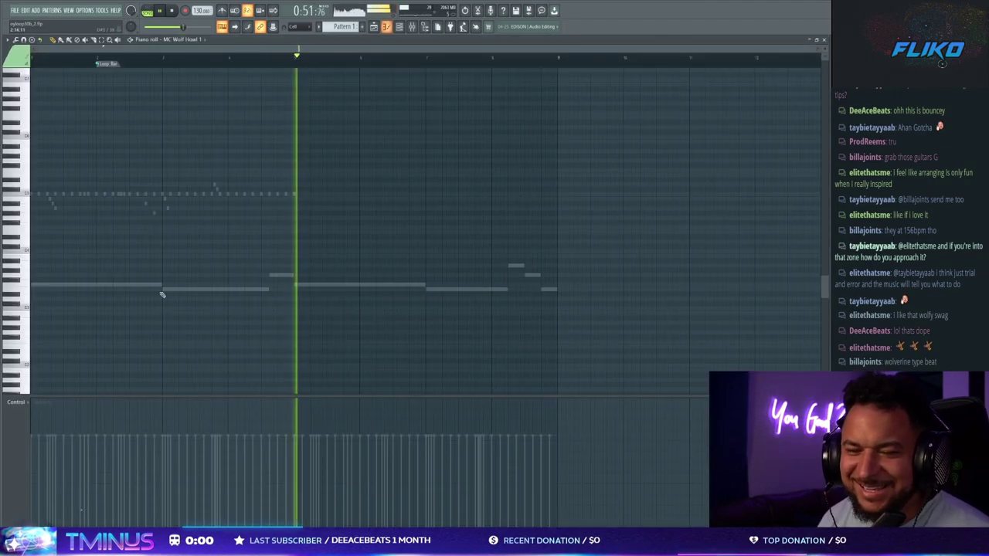
pyautogui.moveTo(49, 199); pyautogui.dragTo(49, 194)
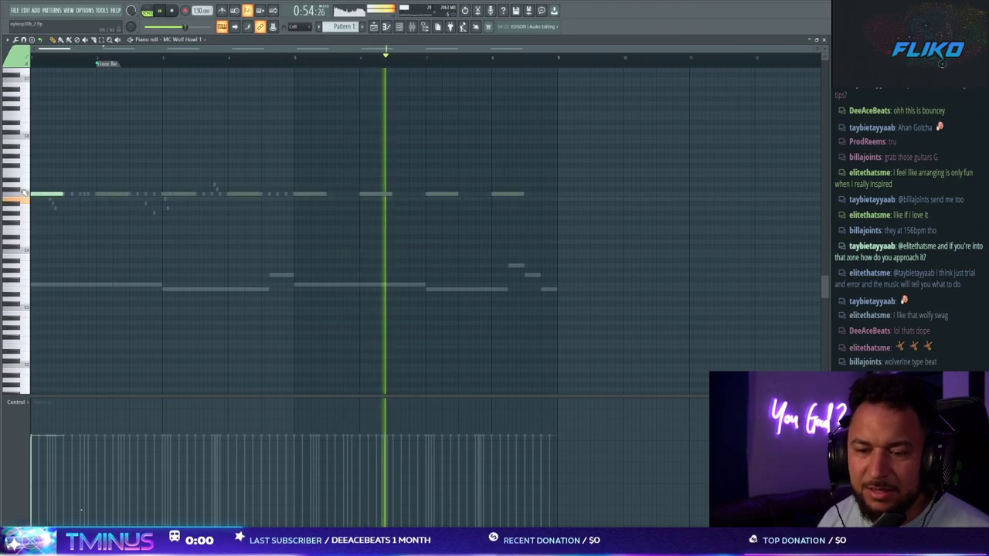
pyautogui.click(98, 209)
pyautogui.rightClick(176, 65)
pyautogui.rightClick(111, 209)
pyautogui.click(165, 209)
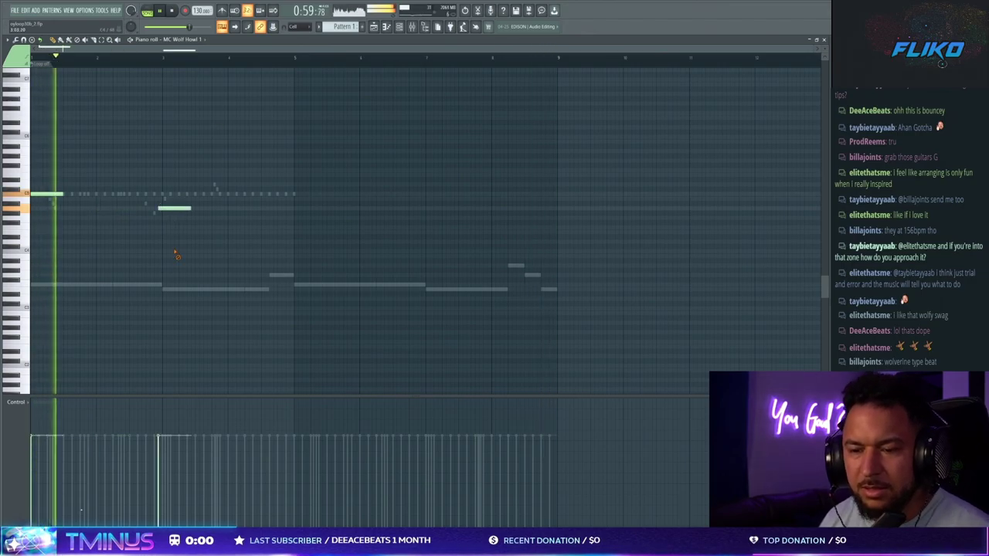
# Step: Move the second howl note to the start of bar 3 on G4 and add notes at bar 5 on E4 and bar 7 on D4
pyautogui.press('F7')
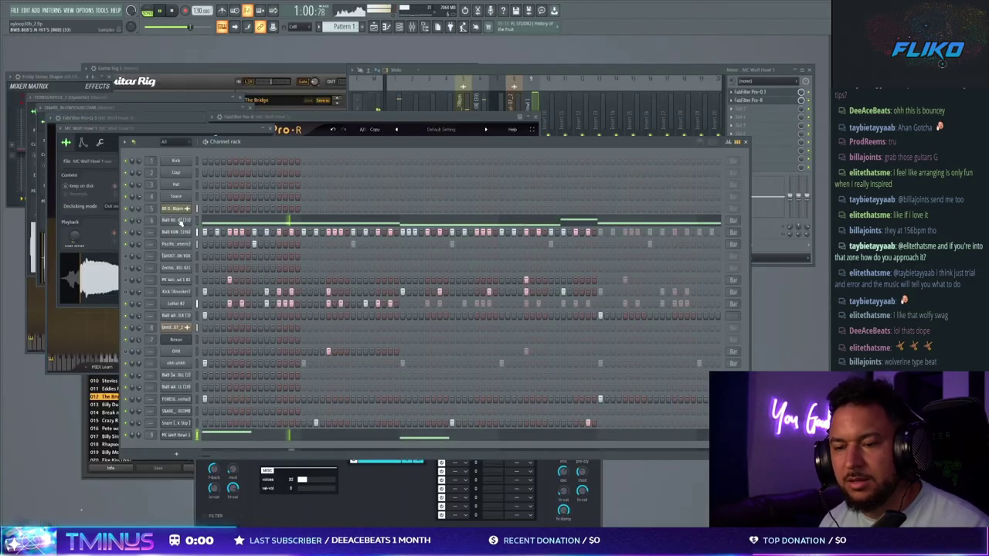
pyautogui.click(205, 437)
pyautogui.moveTo(169, 209); pyautogui.dragTo(175, 221)
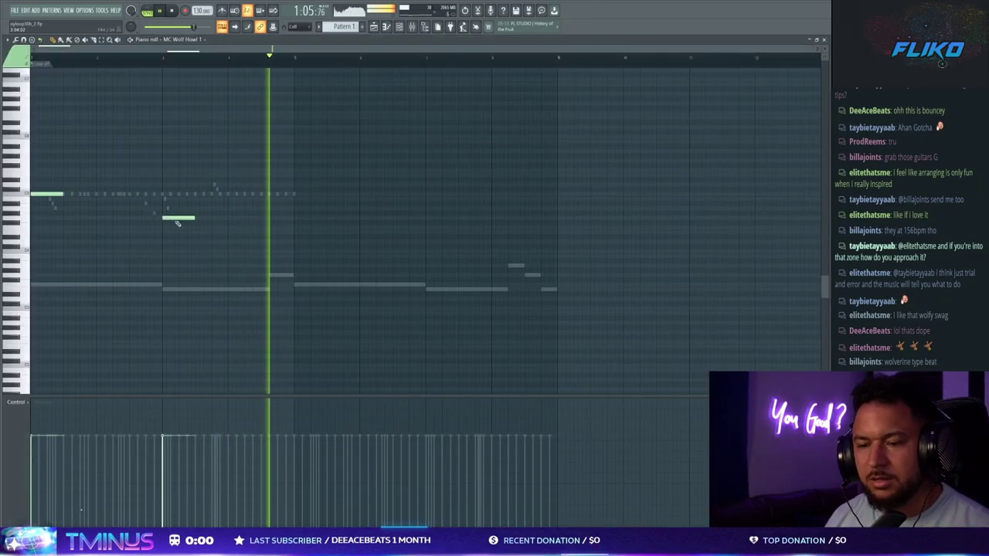
pyautogui.press('F7')
pyautogui.press('F7')
pyautogui.click(303, 231)
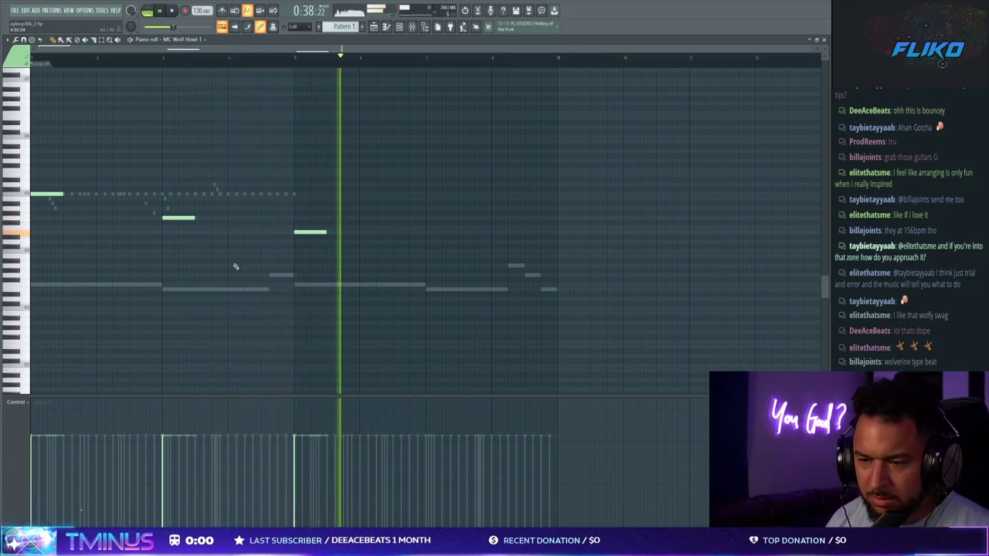
pyautogui.click(442, 241)
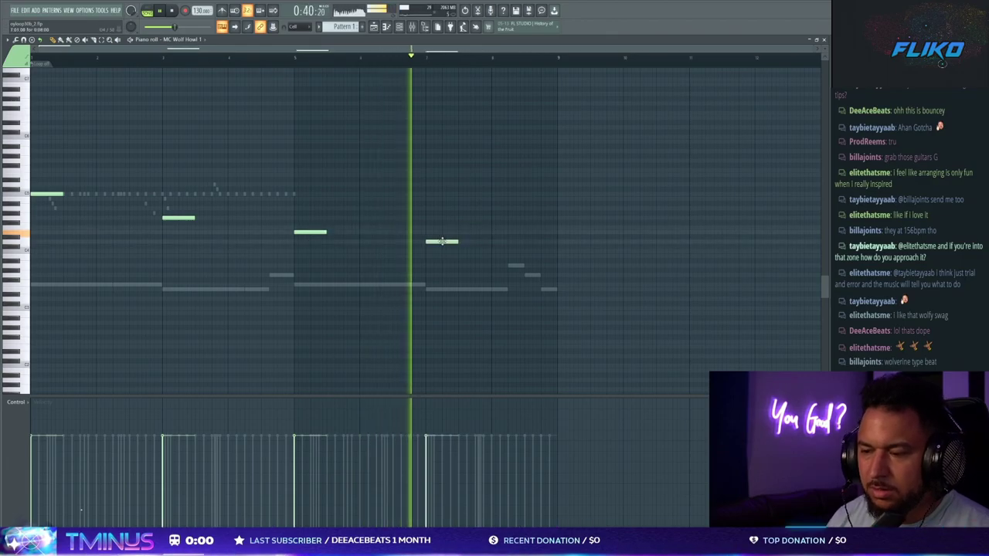
pyautogui.press('F6')
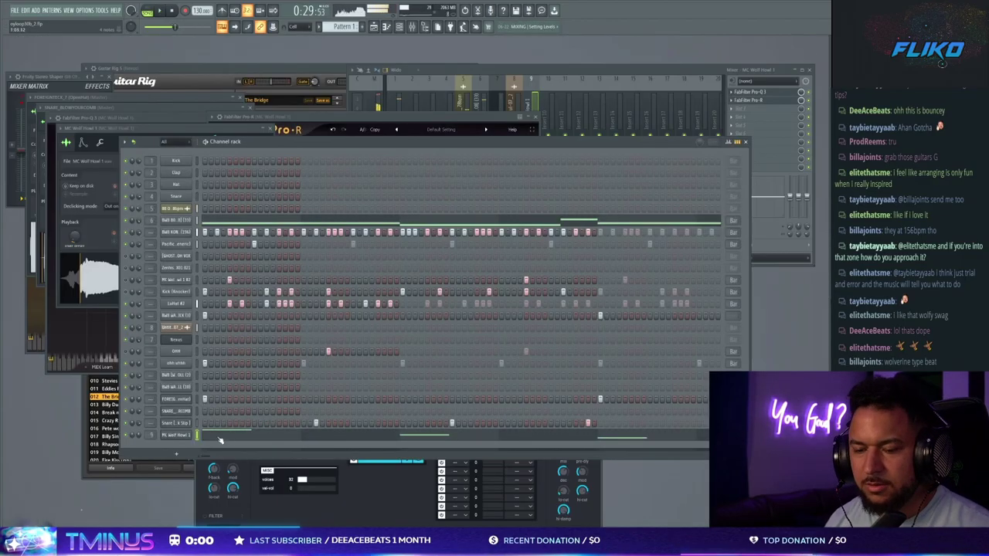
# Step: Review the MC Wolf Howl 1 notes and channel settings
pyautogui.click(227, 437)
pyautogui.press('Escape')
pyautogui.click(177, 435)
pyautogui.click(184, 154)
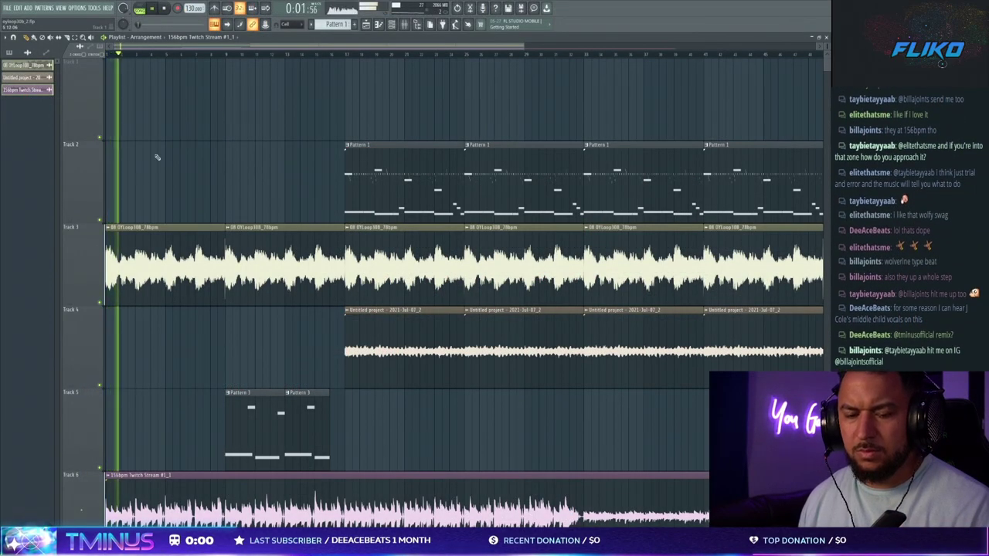
# Step: Route the 156bpm Twitch Stream #1_1 clip to mixer track 10 and add RC-20 Retro Color and Fruity Stereo Shaper to it
pyautogui.doubleClick(136, 509)
pyautogui.press('F9')
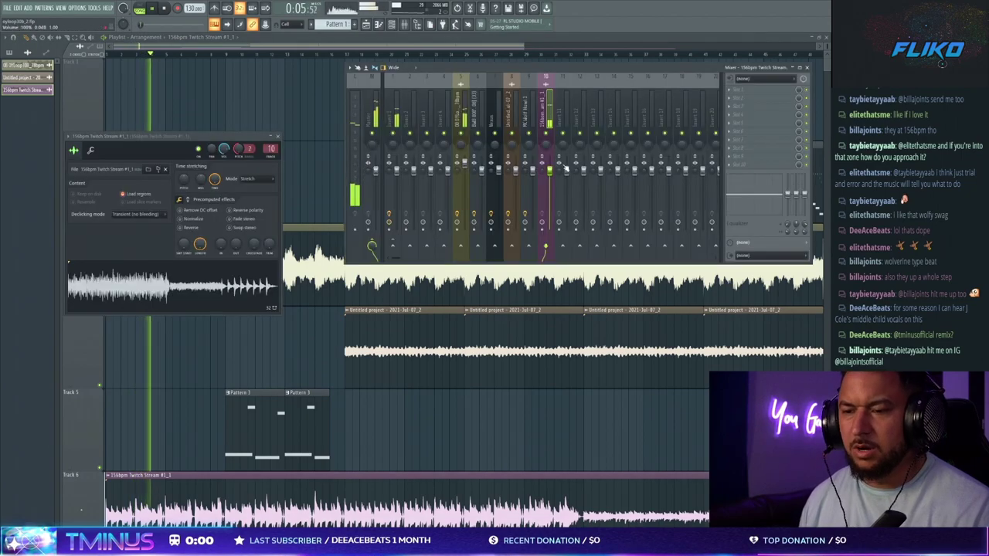
pyautogui.press('space')
pyautogui.press('space')
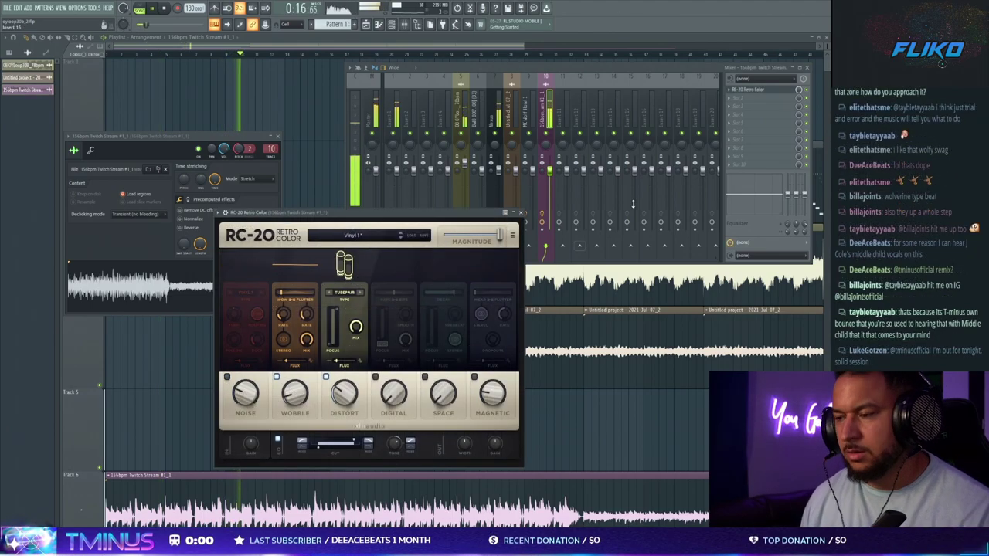
pyautogui.click(733, 98)
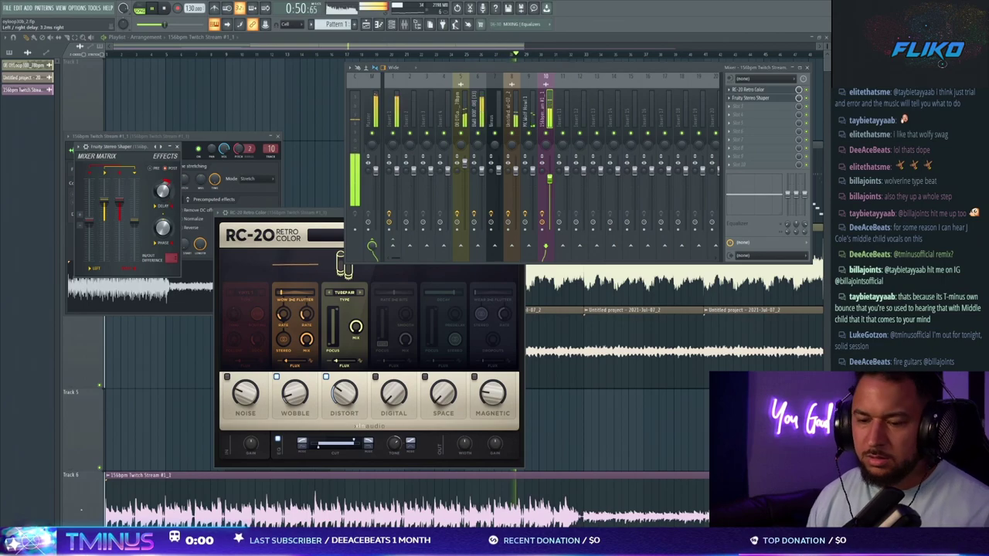
# Step: Delete the two audio loop clips on Track 3 between bars 33 and 49
pyautogui.rightClick(188, 380)
pyautogui.scroll(-2, 225, 367)
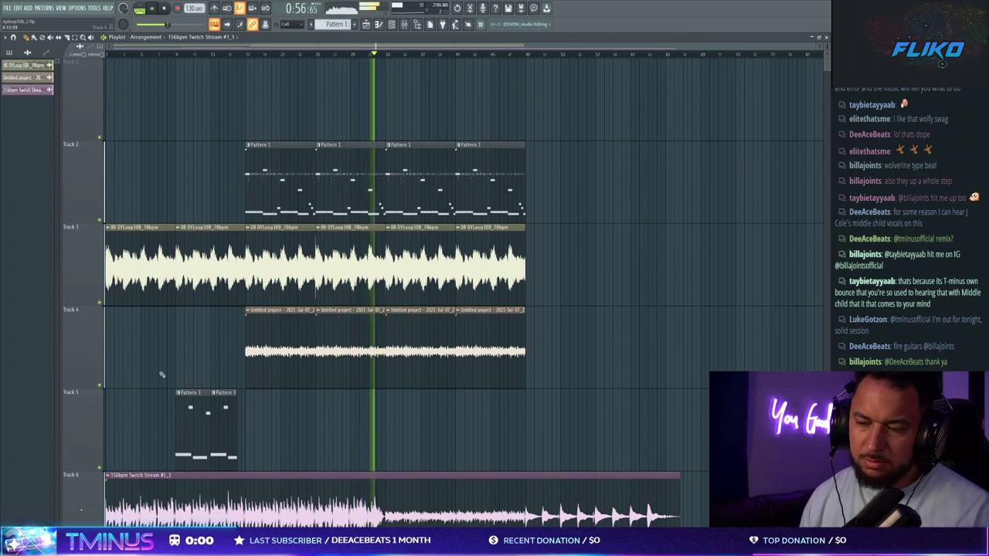
pyautogui.scroll(2, 394, 340)
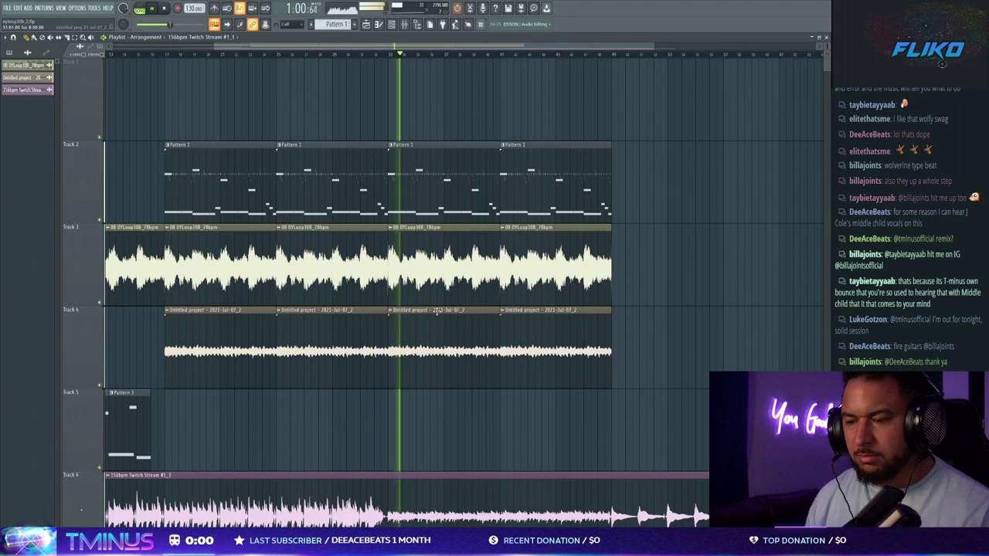
pyautogui.rightClick(472, 279)
pyautogui.rightClick(558, 275)
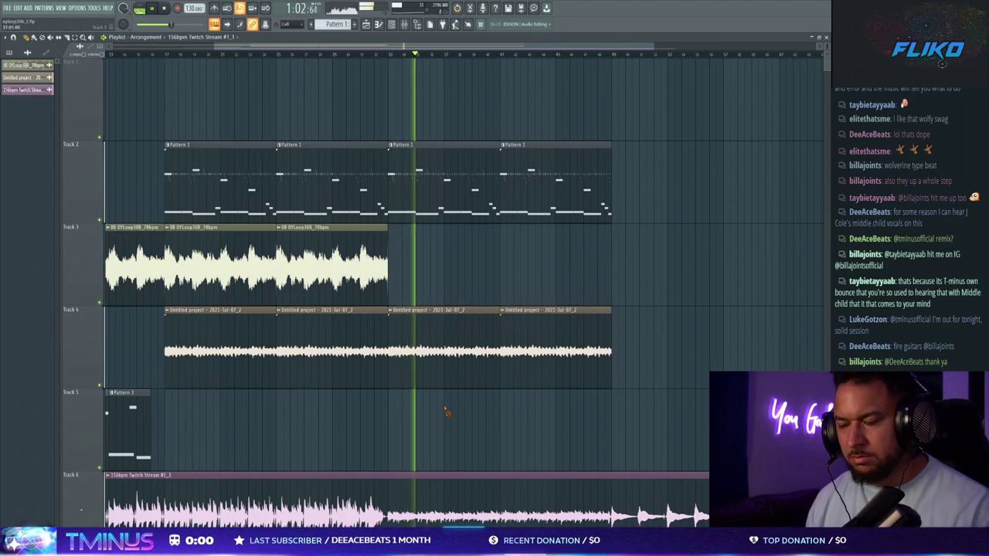
# Step: Duplicate the Track 2, 3 and 4 clips of bars 17 to 48 so that the copies start at bar 49
pyautogui.scroll(1, 446, 406)
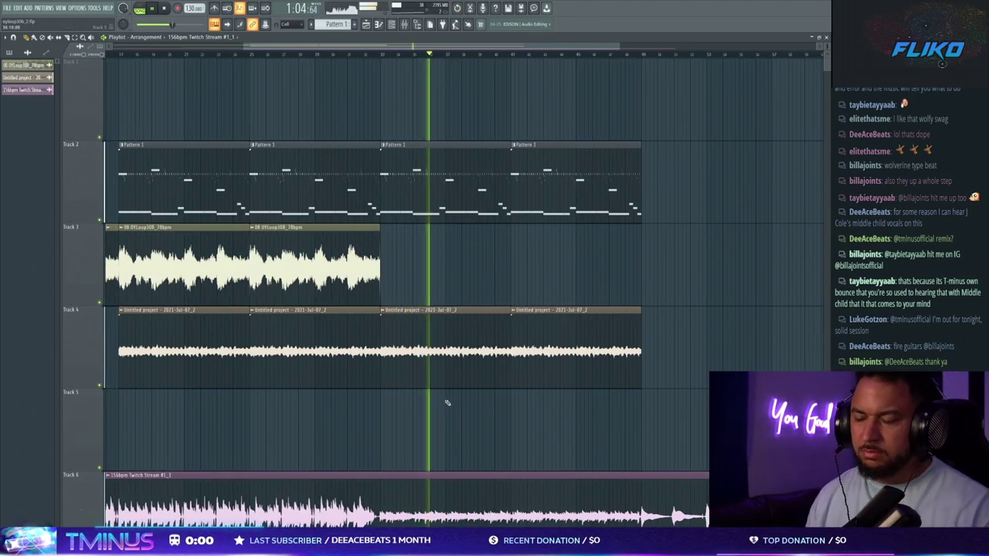
pyautogui.scroll(-2, 446, 403)
pyautogui.moveTo(551, 465); pyautogui.dragTo(544, 180)
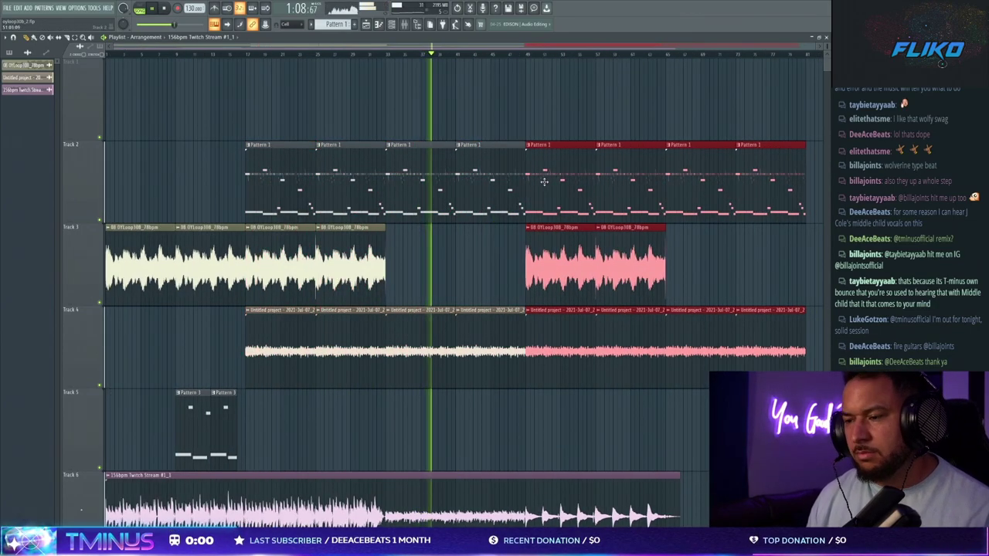
pyautogui.keyDown('ctrl'); pyautogui.click(429, 123); pyautogui.keyUp('ctrl')
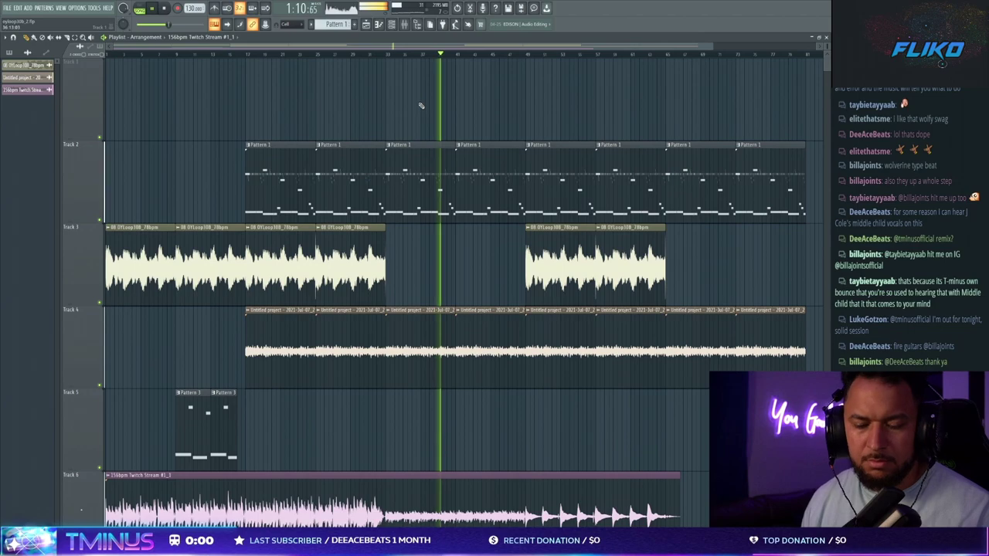
pyautogui.doubleClick(440, 183)
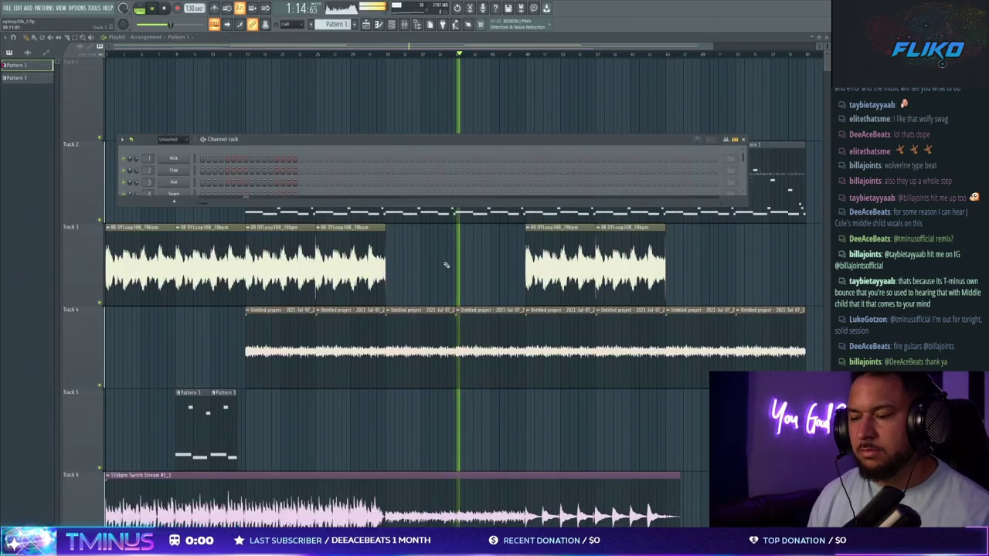
pyautogui.press('F6')
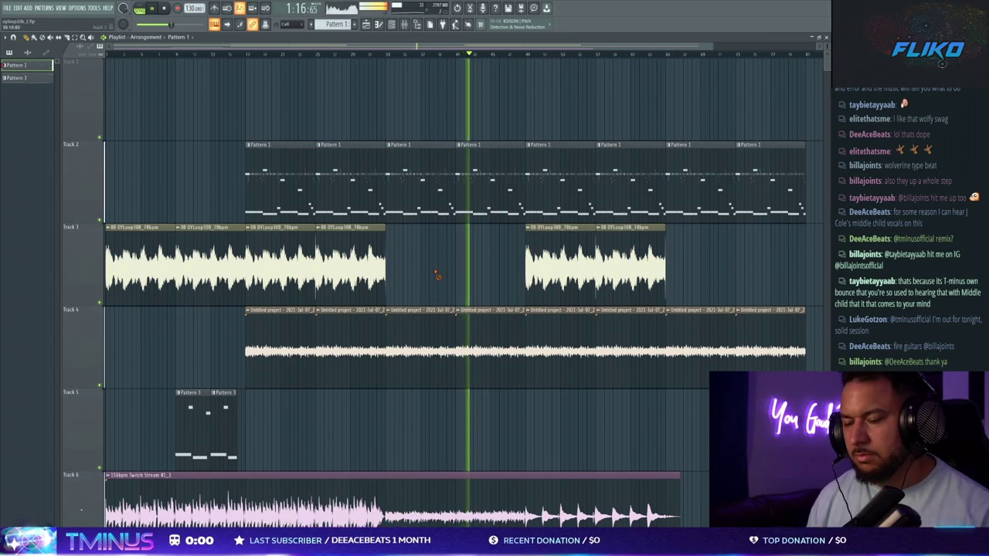
# Step: Check the channel settings of the short 156bpm Twitch Stream #1_1 clip at bar 49 on Track 6
pyautogui.scroll(-1, 298, 399)
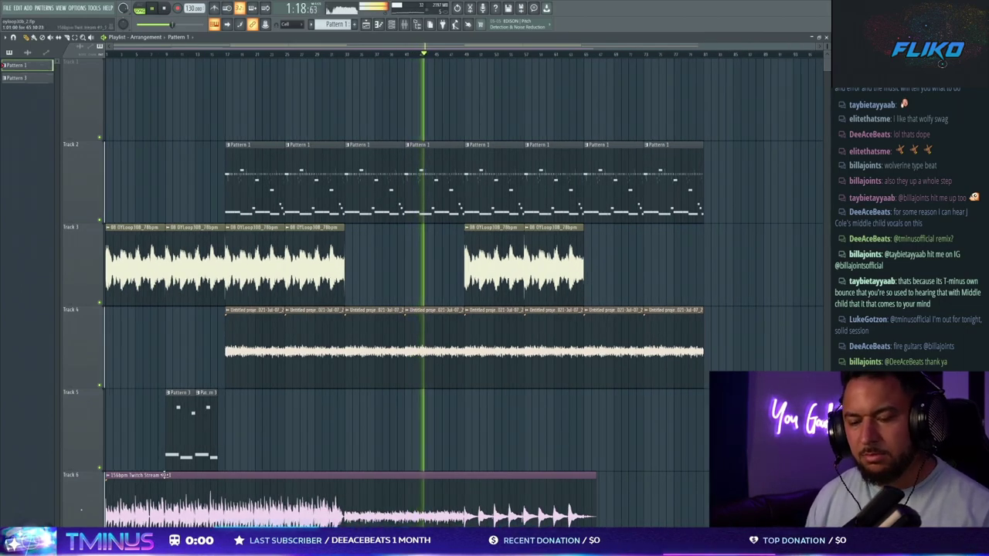
pyautogui.scroll(1, 164, 476)
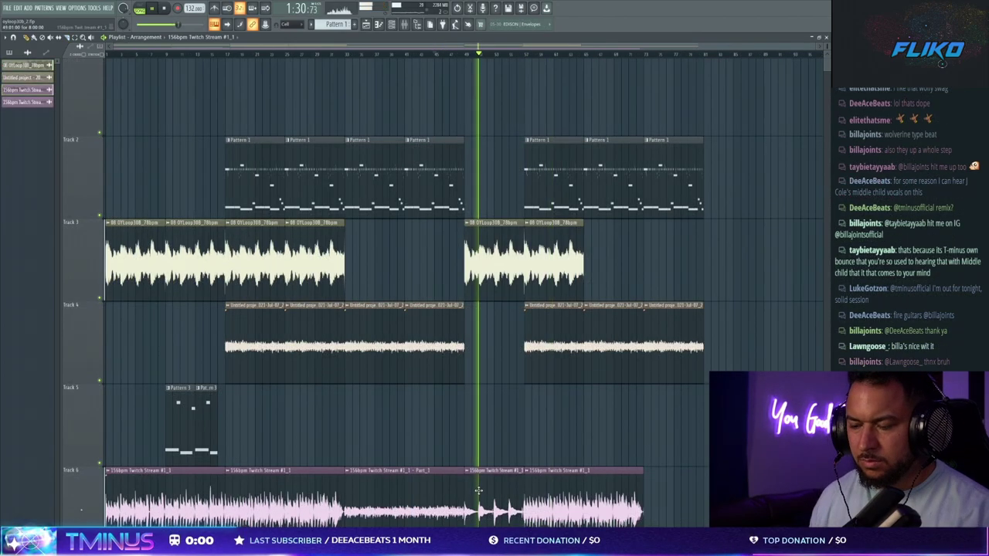
pyautogui.doubleClick(478, 490)
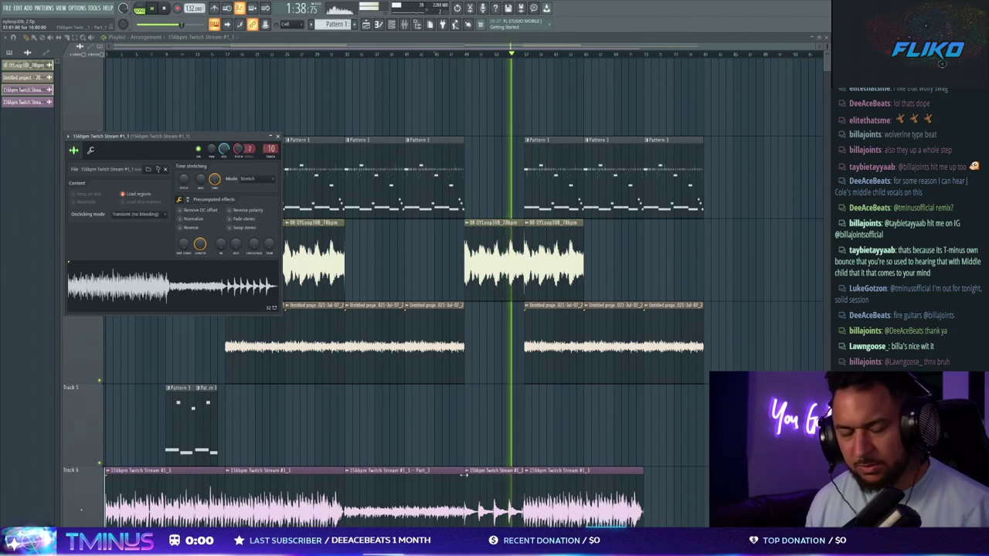
pyautogui.click(819, 37)
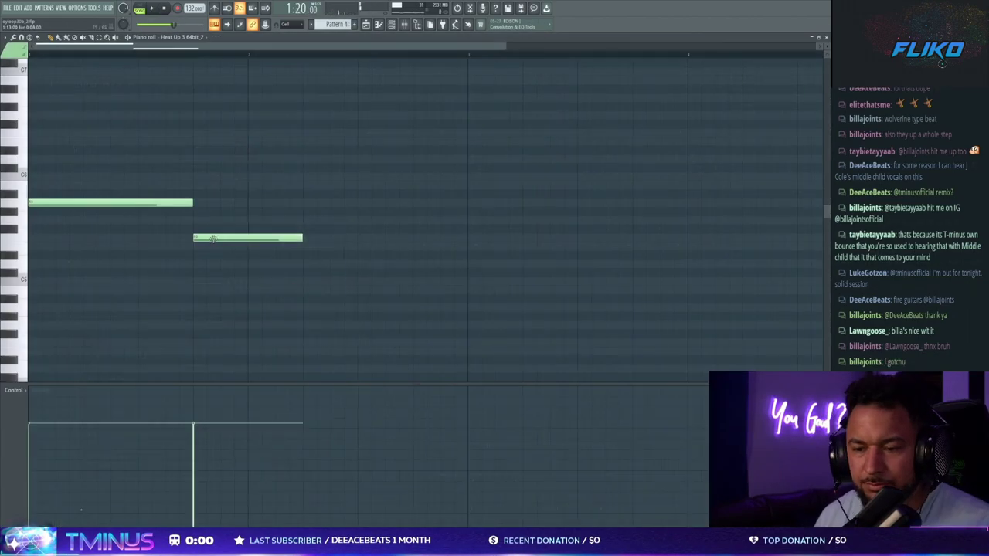
# Step: In the Heat Up 3 melody of Pattern 4, add a short rising and falling run in bar 2 and a long E5 note from bar 3
pyautogui.scroll(-3, 210, 258)
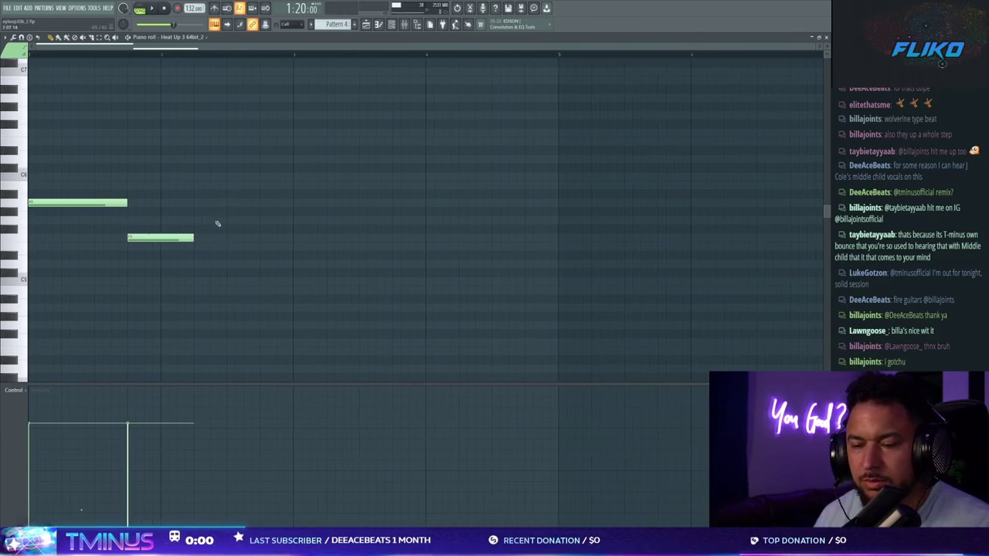
pyautogui.click(217, 223)
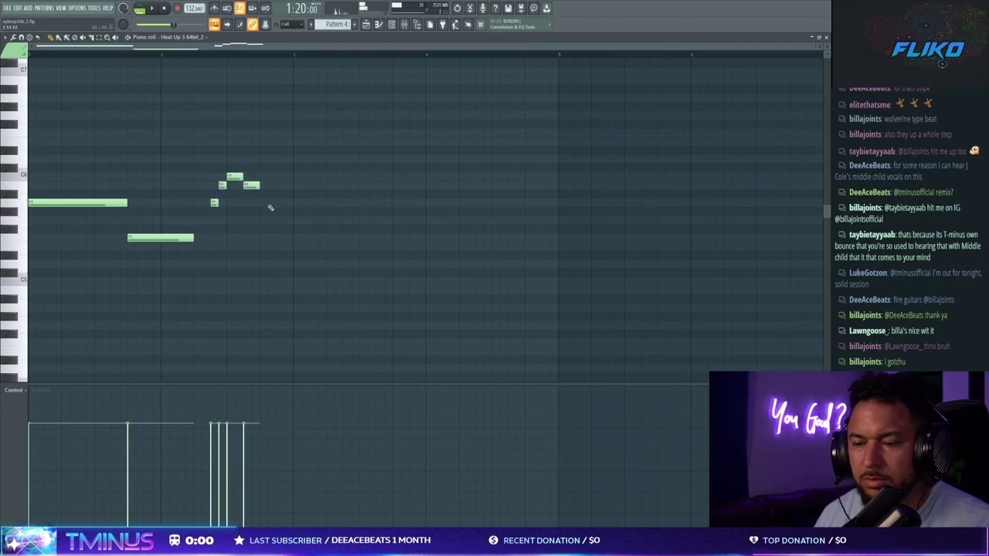
pyautogui.click(297, 246)
pyautogui.moveTo(309, 246); pyautogui.dragTo(451, 247)
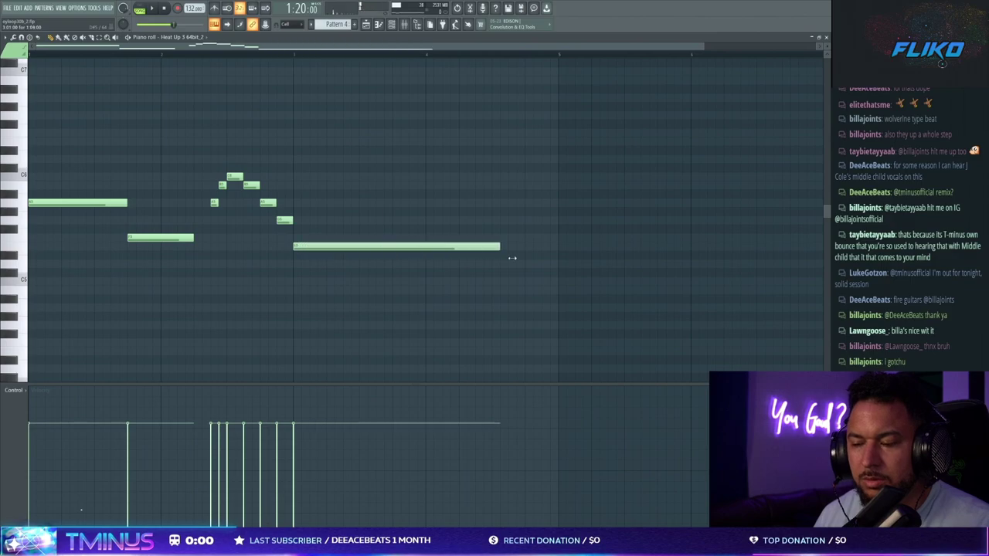
# Step: Trim the long E5 note and continue the melody with D5, E5, A4 and C5 notes and a long B4 note from bar 7
pyautogui.scroll(-2, 501, 267)
pyautogui.moveTo(423, 249); pyautogui.dragTo(401, 251)
pyautogui.click(379, 266)
pyautogui.moveTo(473, 264); pyautogui.dragTo(421, 265)
pyautogui.click(434, 247)
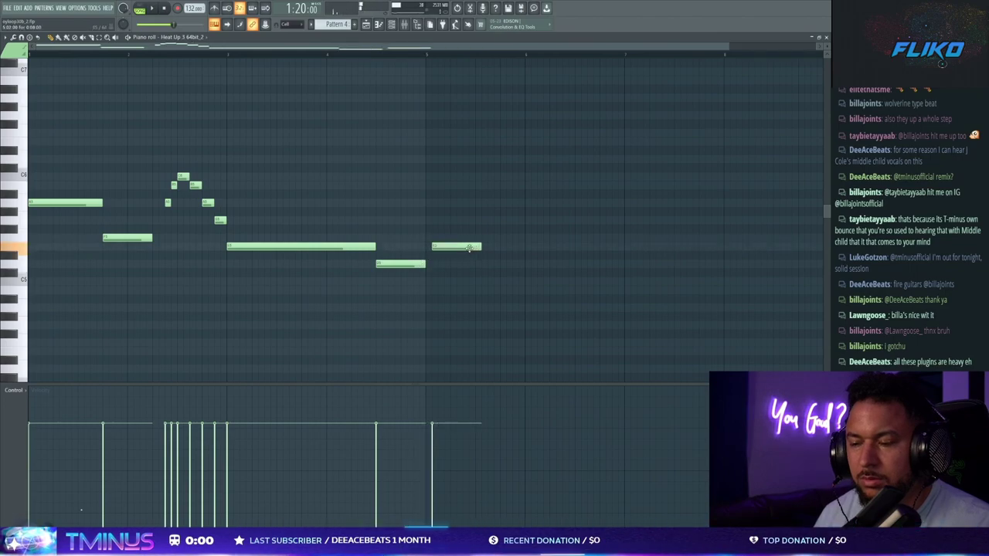
pyautogui.click(506, 311)
pyautogui.scroll(-3, 494, 310)
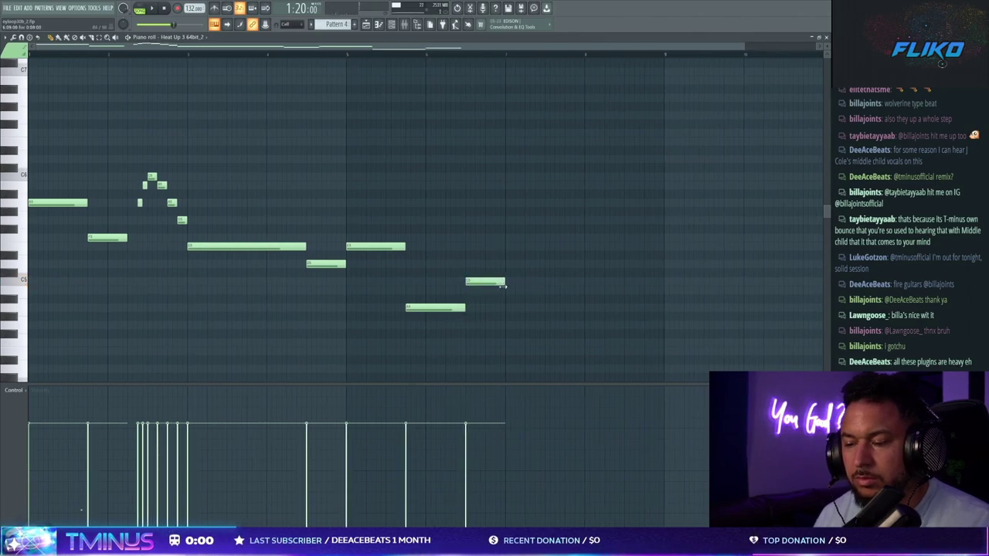
pyautogui.click(507, 290)
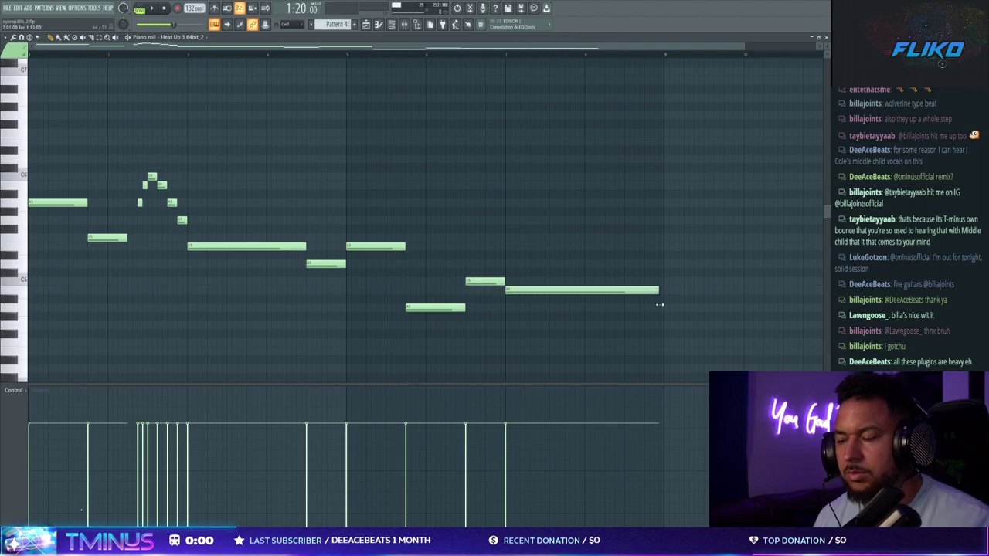
# Step: Open the Heat Up 3 channel settings and place a Pattern 4 clip on Track 5 at bar 49
pyautogui.press('F7')
pyautogui.click(174, 423)
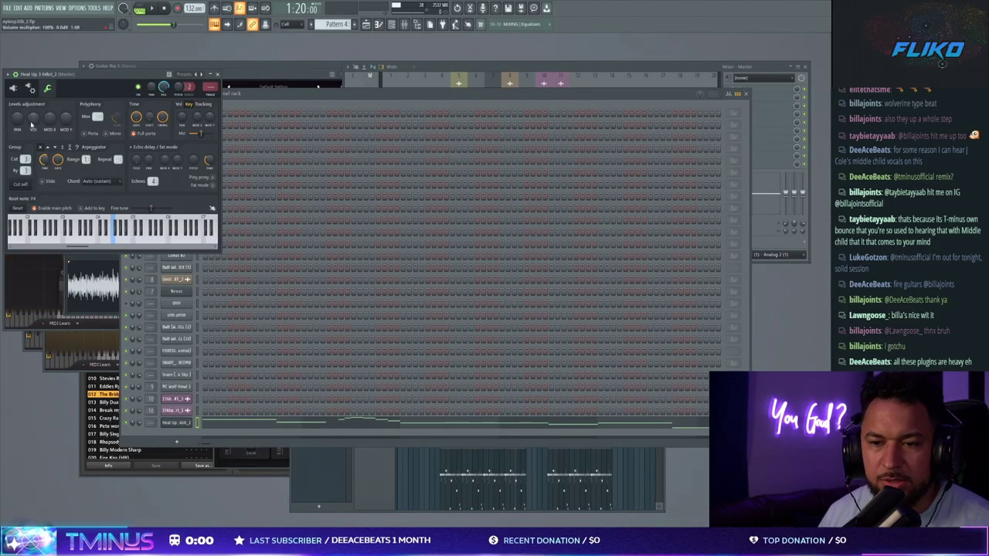
pyautogui.press('F5')
pyautogui.scroll(-5, 302, 390)
pyautogui.scroll(2, 417, 352)
pyautogui.scroll(3, 417, 353)
pyautogui.click(473, 259)
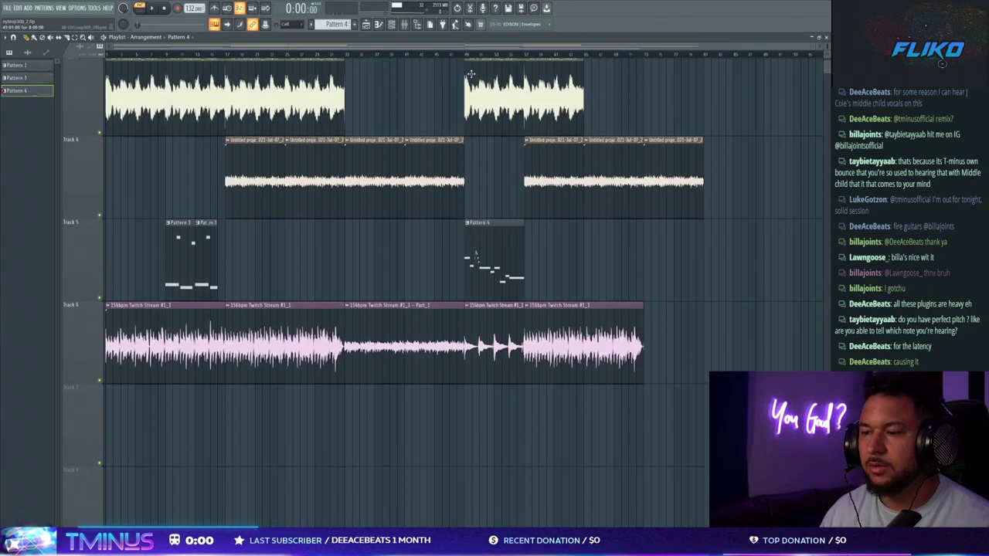
# Step: During playback, set the Heat Up 3 channel volume to about 66% and lengthen the F5 note up to the start of the bar 2 run
pyautogui.press('space')
pyautogui.press('F6')
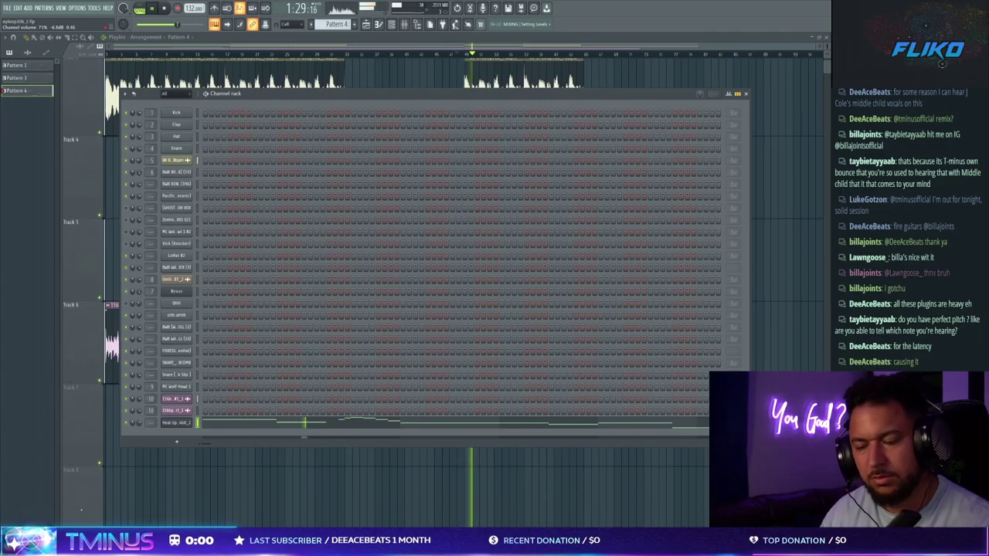
pyautogui.click(286, 425)
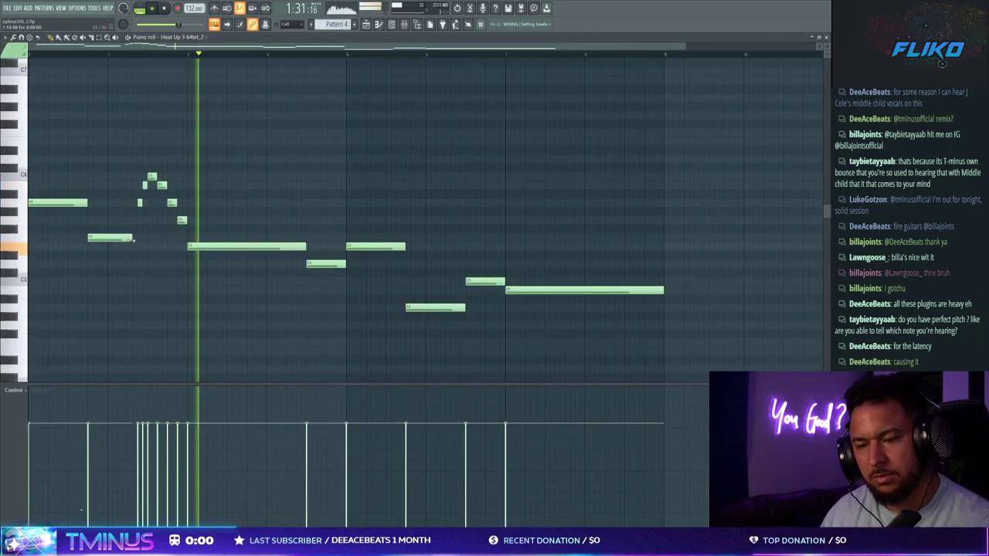
pyautogui.press('F6')
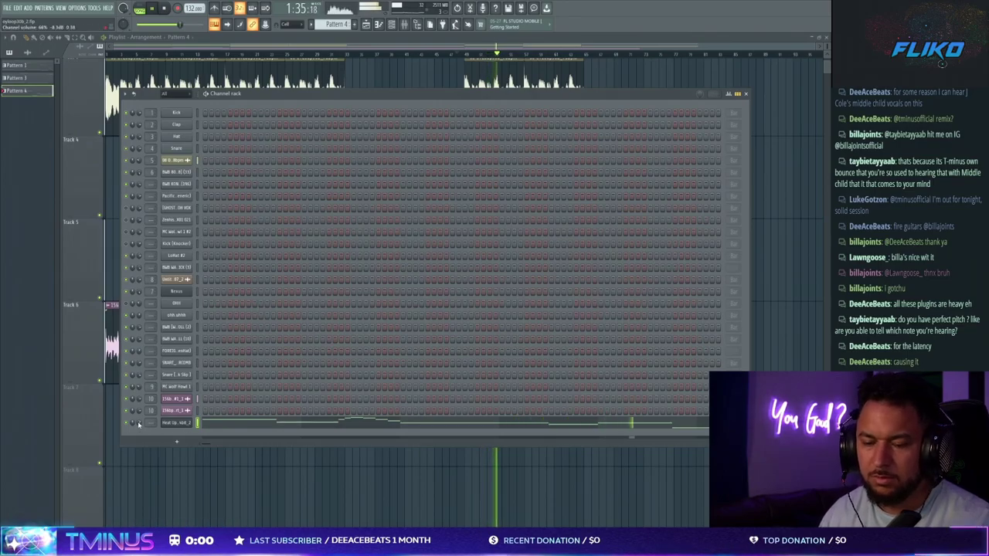
pyautogui.click(219, 425)
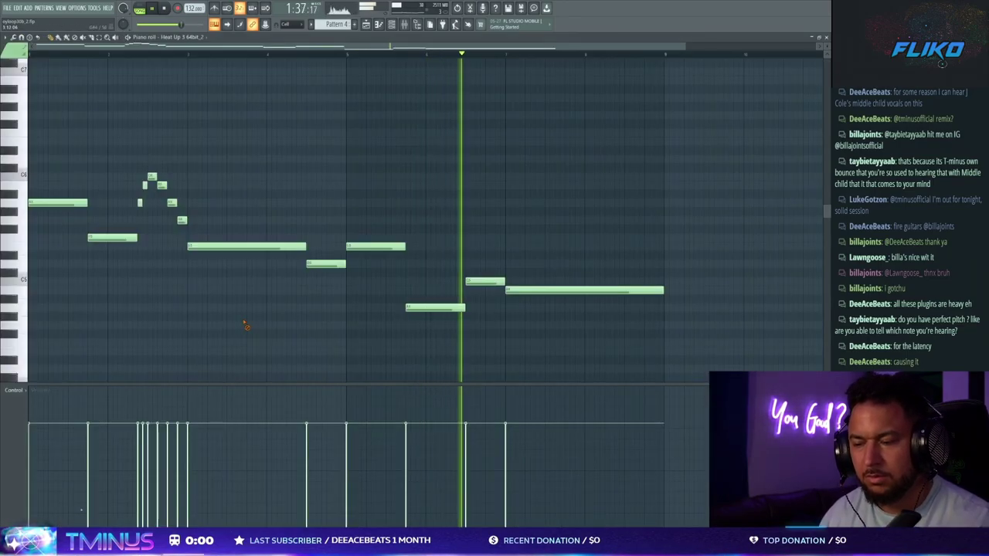
# Step: Rework the ending of the Pattern 4 melody with short notes in bar 6 and replace the closing B4 note with a long E4 note from bar 7
pyautogui.press('space')
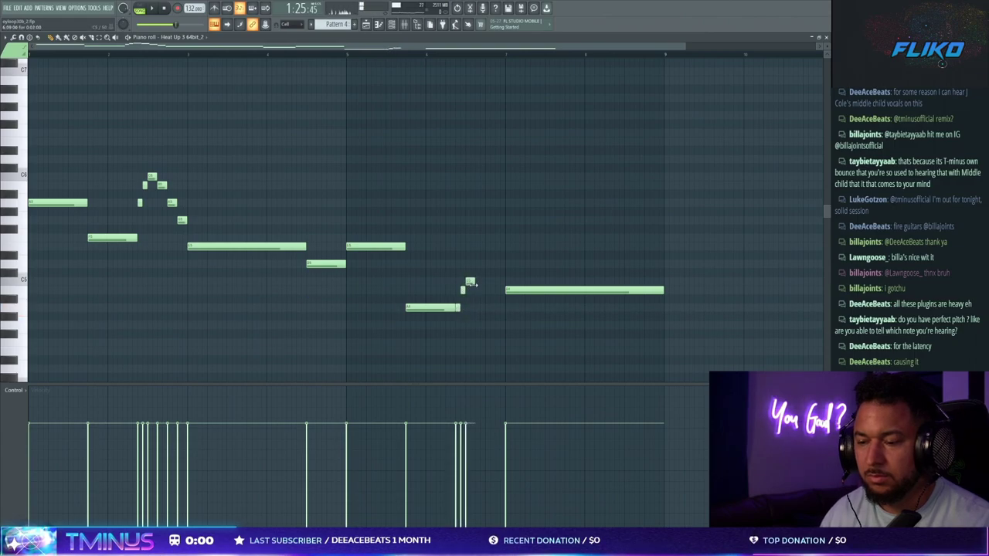
pyautogui.click(499, 324)
pyautogui.rightClick(510, 291)
pyautogui.click(508, 352)
pyautogui.moveTo(514, 354); pyautogui.dragTo(629, 357)
pyautogui.press('Escape')
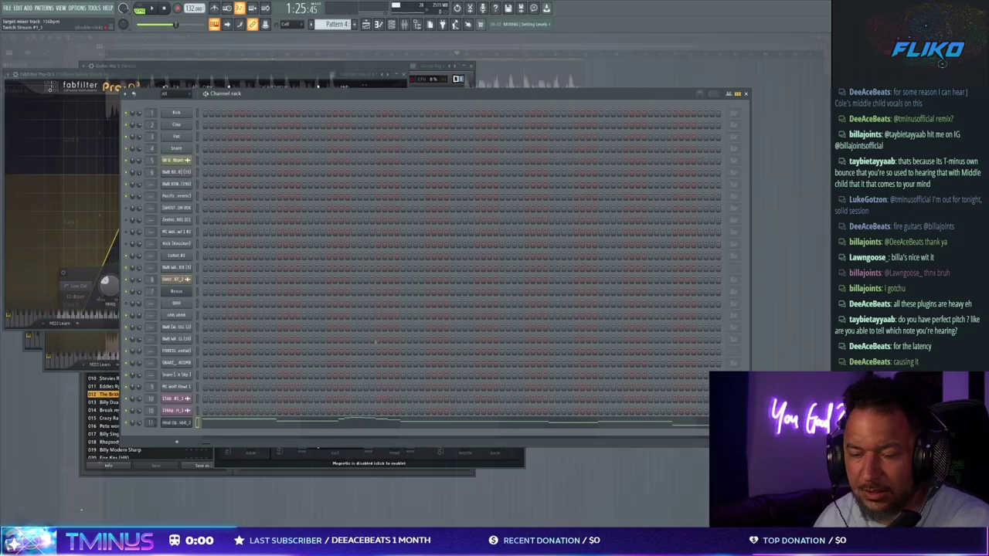
# Step: Play the section from bar 49 and route the Heat Up 3 channel to mixer track 10
pyautogui.press('space')
pyautogui.click(366, 25)
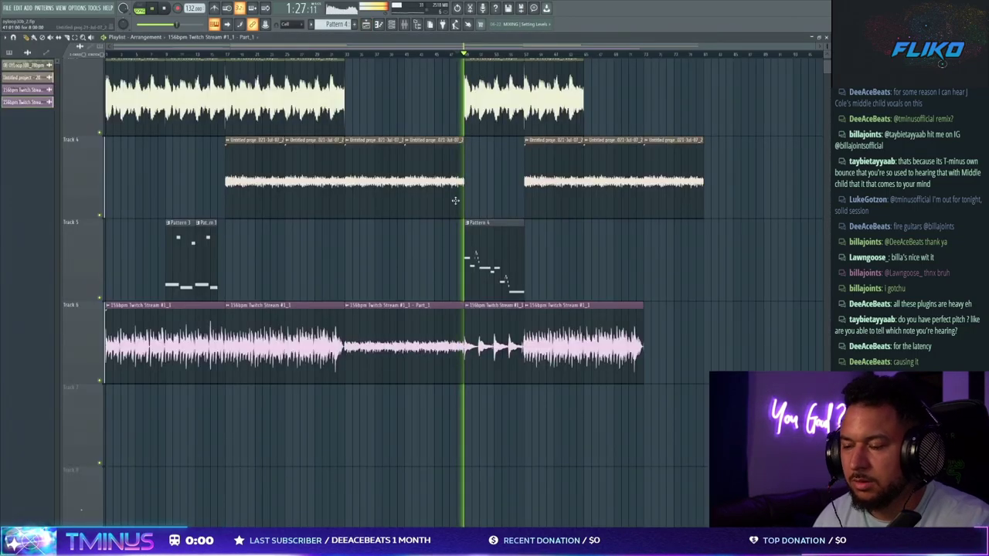
pyautogui.press('F5')
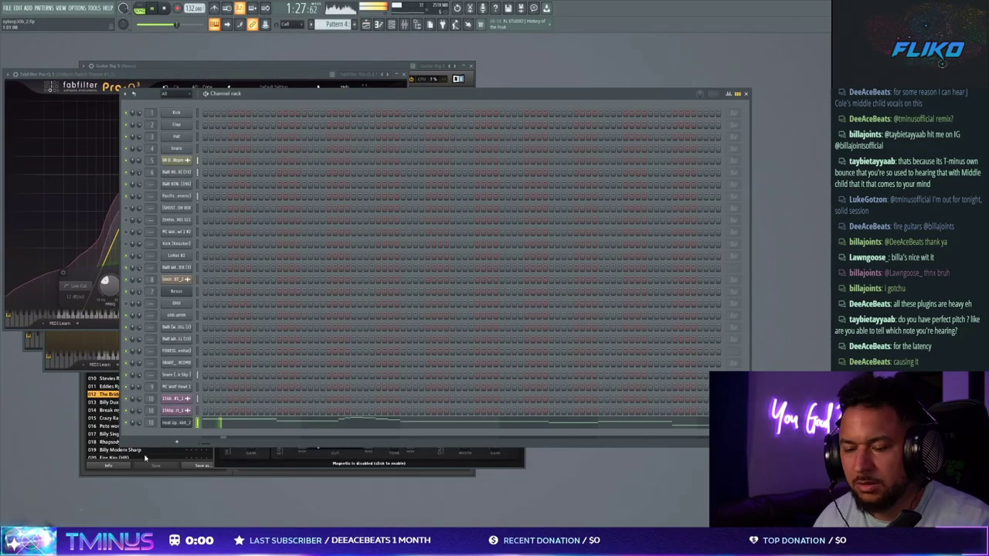
pyautogui.click(177, 423)
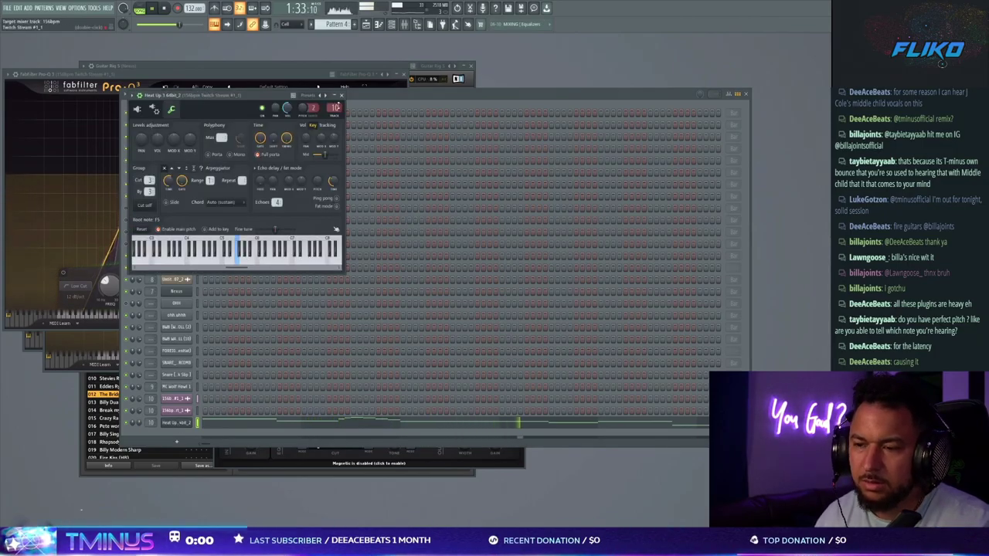
pyautogui.press('F9')
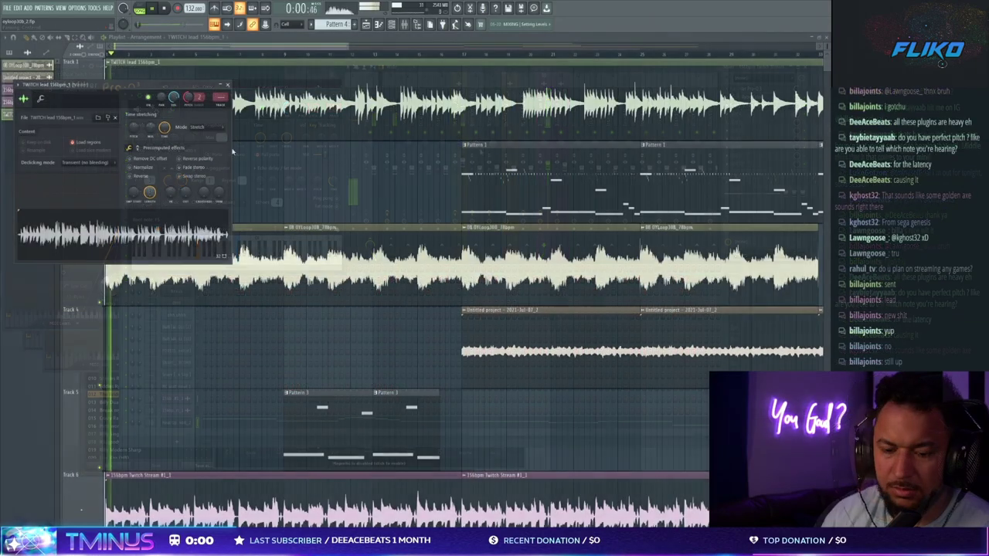
# Step: Route the TWITCH lead 156bpm_1 clip on Track 1 to mixer track 12
pyautogui.press('Escape')
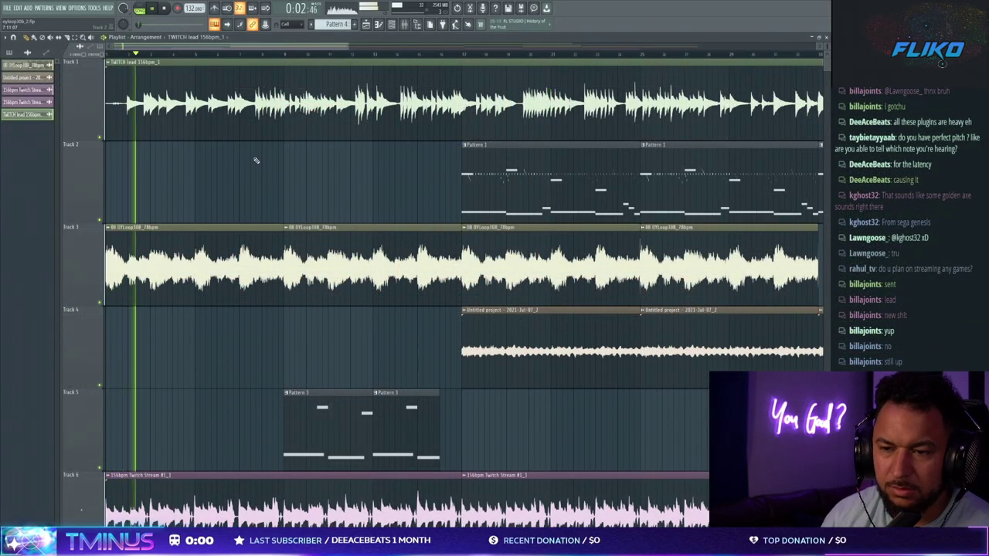
pyautogui.scroll(-3, 142, 204)
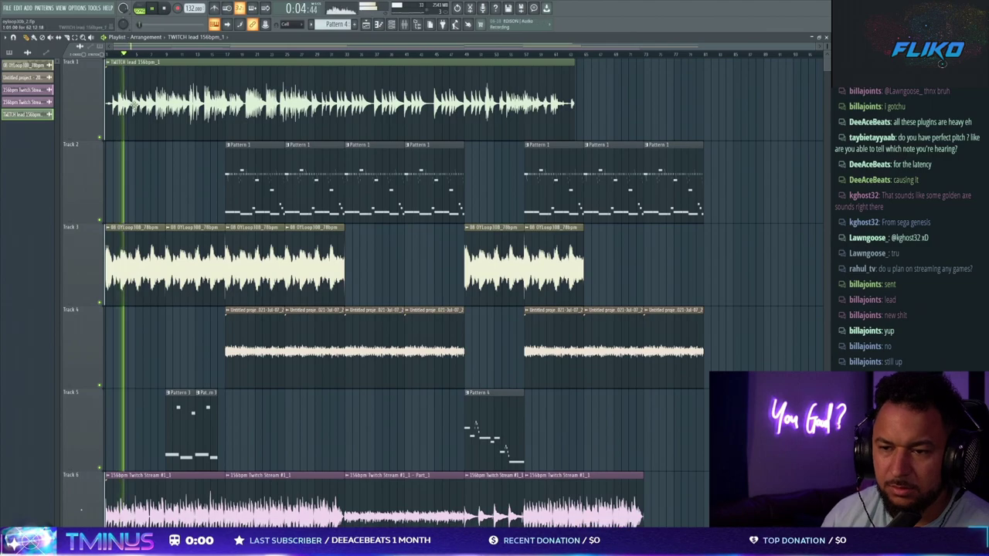
pyautogui.doubleClick(124, 113)
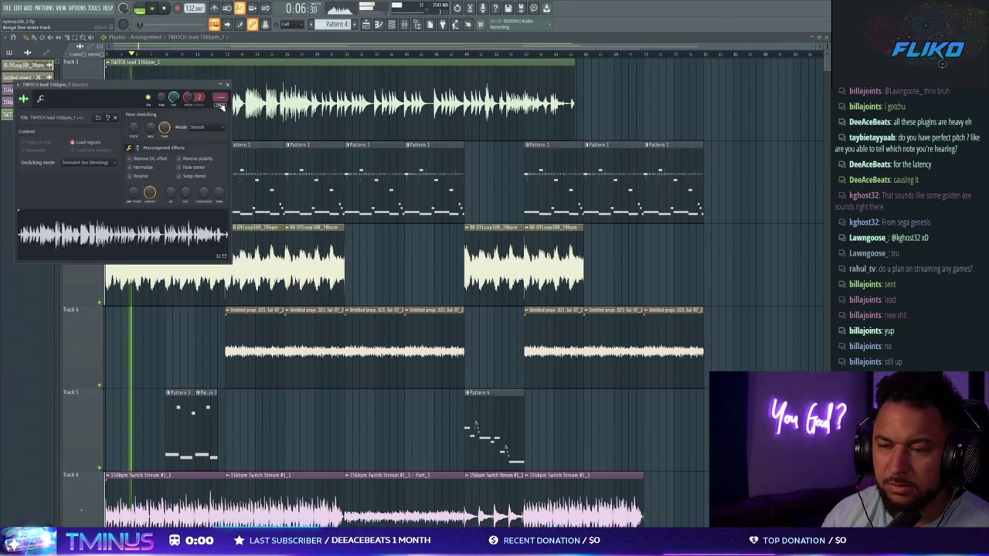
pyautogui.press('F9')
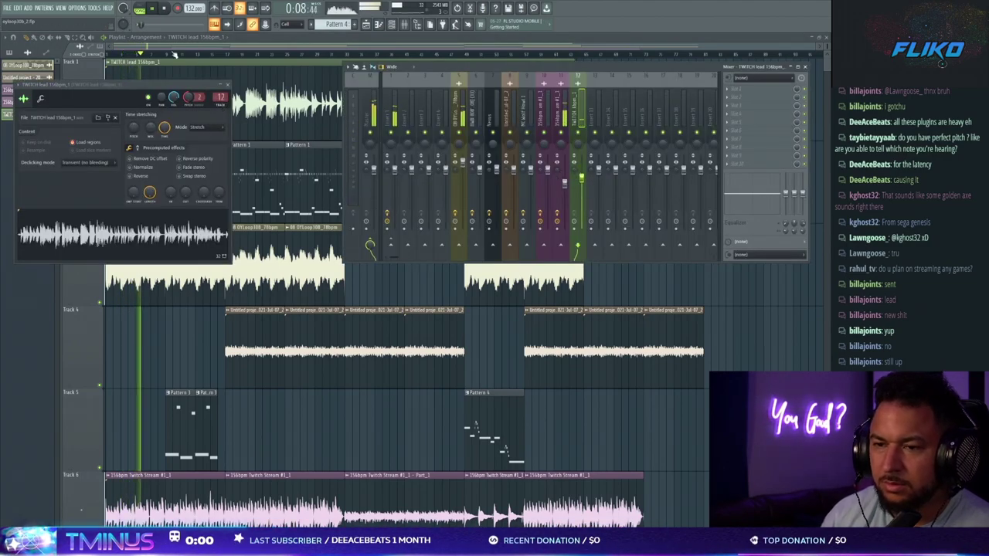
# Step: Add RC-20 Retro Color, Fruity Delay 3 and Fruity Stereo Shaper to the TWITCH lead 156bpm_1 mixer track
pyautogui.press('F9')
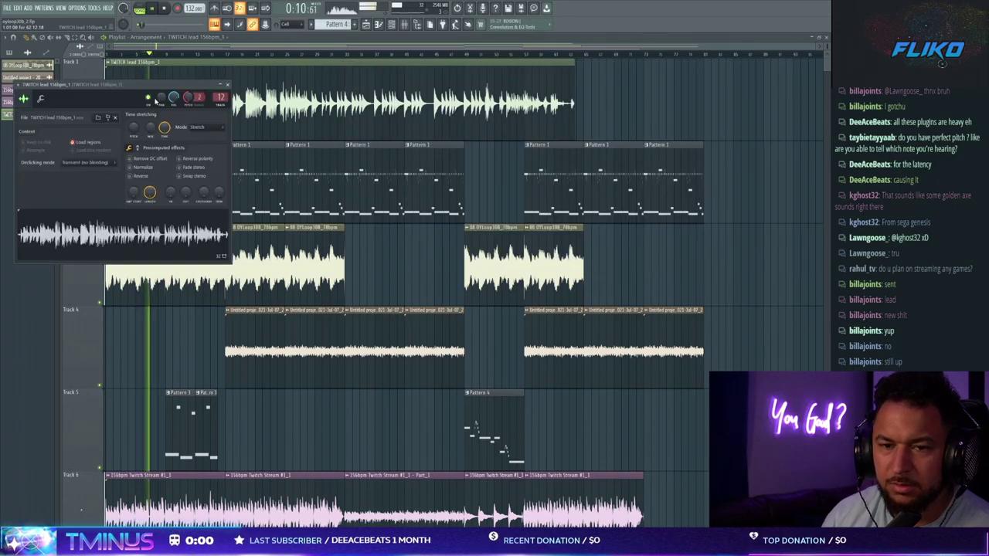
pyautogui.press('F9')
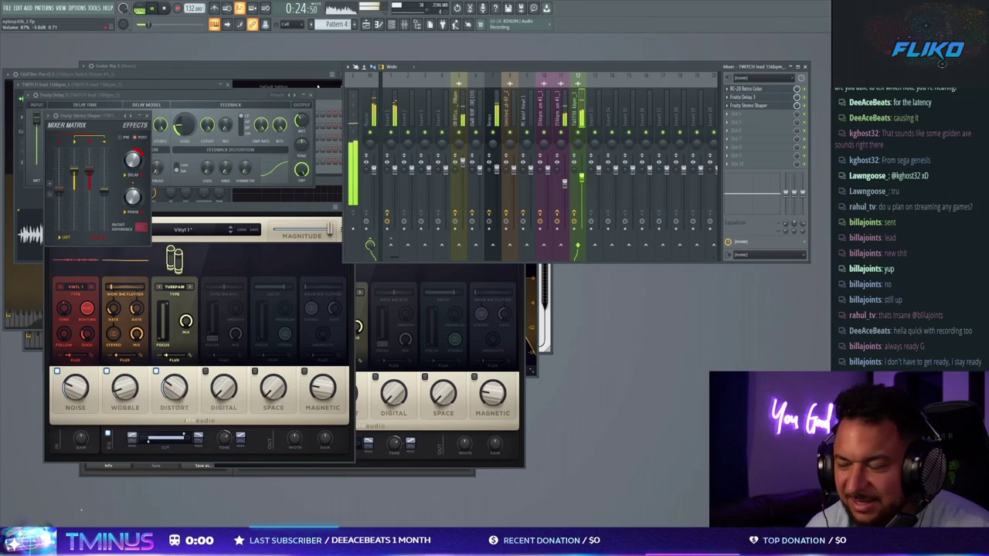
pyautogui.moveTo(707, 68); pyautogui.dragTo(564, 73)
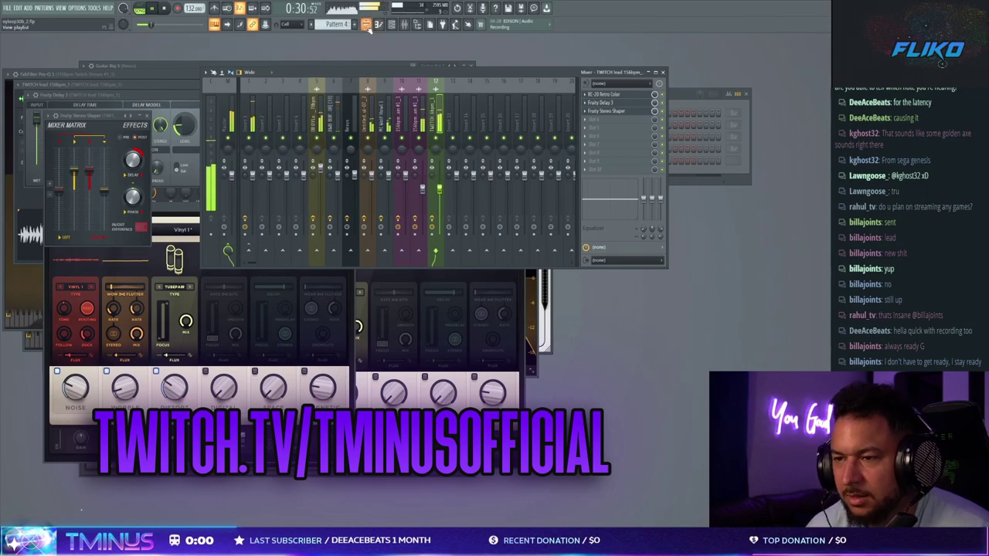
# Step: Set the TWITCH lead 156bpm_1 channel volume to about 74% while the arrangement plays
pyautogui.click(372, 28)
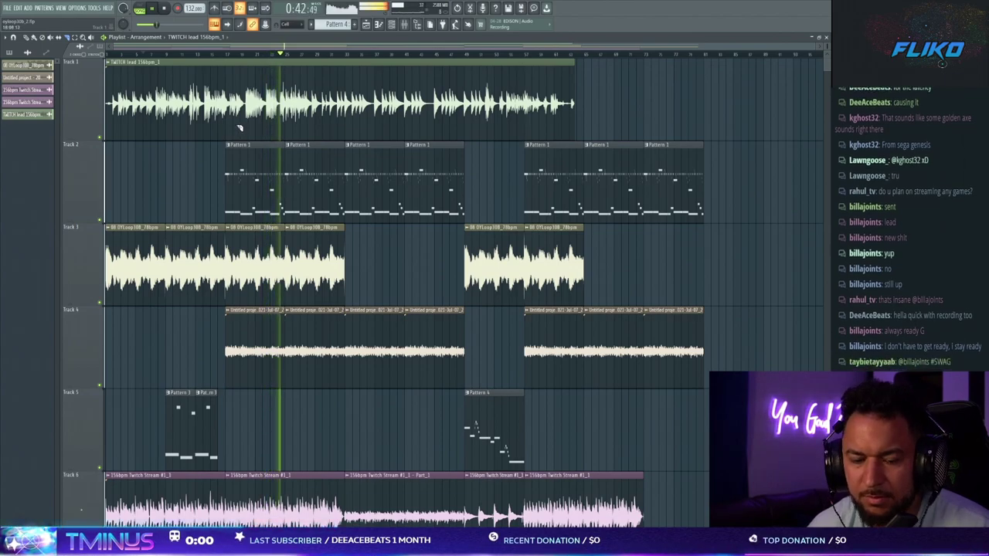
pyautogui.doubleClick(164, 112)
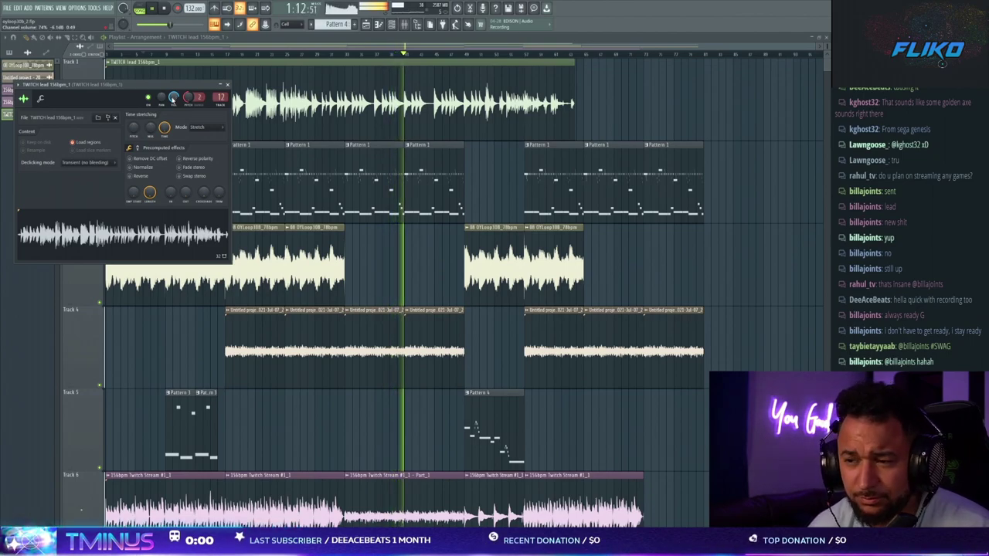
pyautogui.rightClick(404, 269)
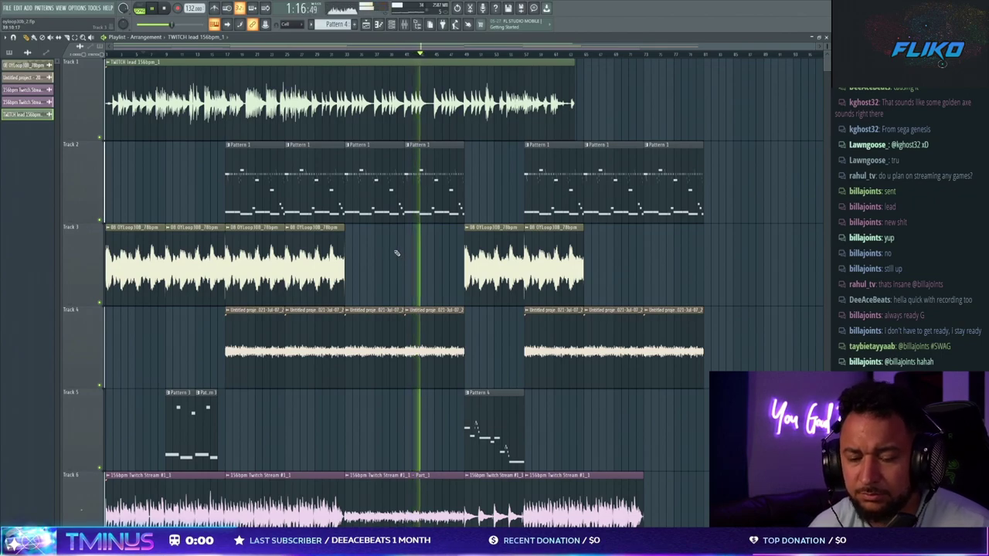